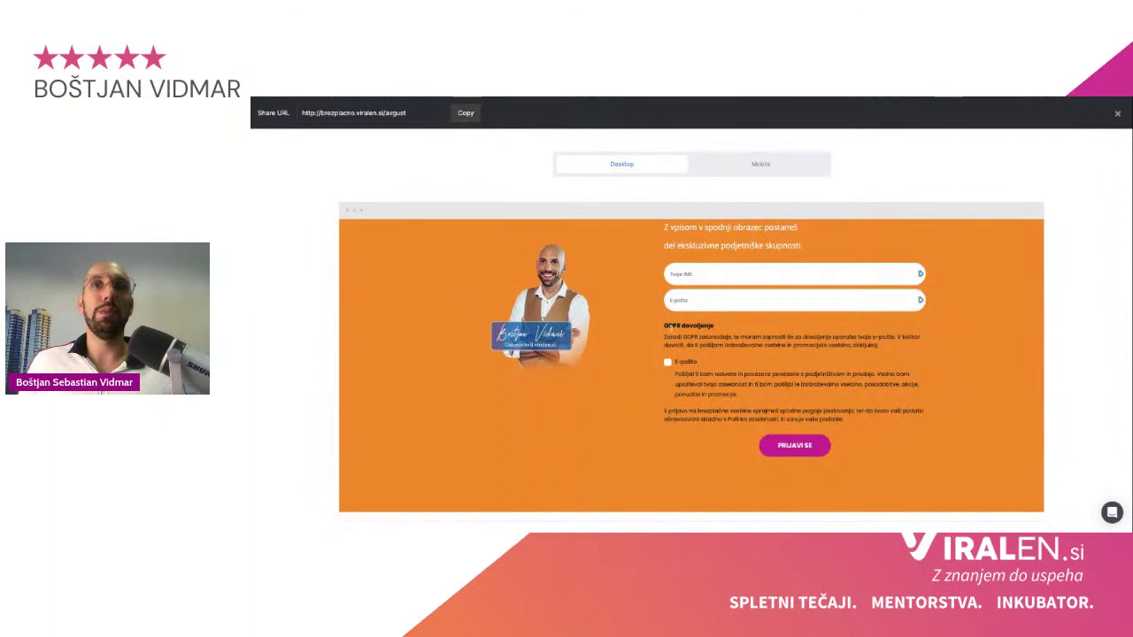
# Step: Examine the free-content month landing page preview, including its sign-up form, testimonial slides and content cards, and close the preview
pyautogui.scroll(-5, 670, 300)
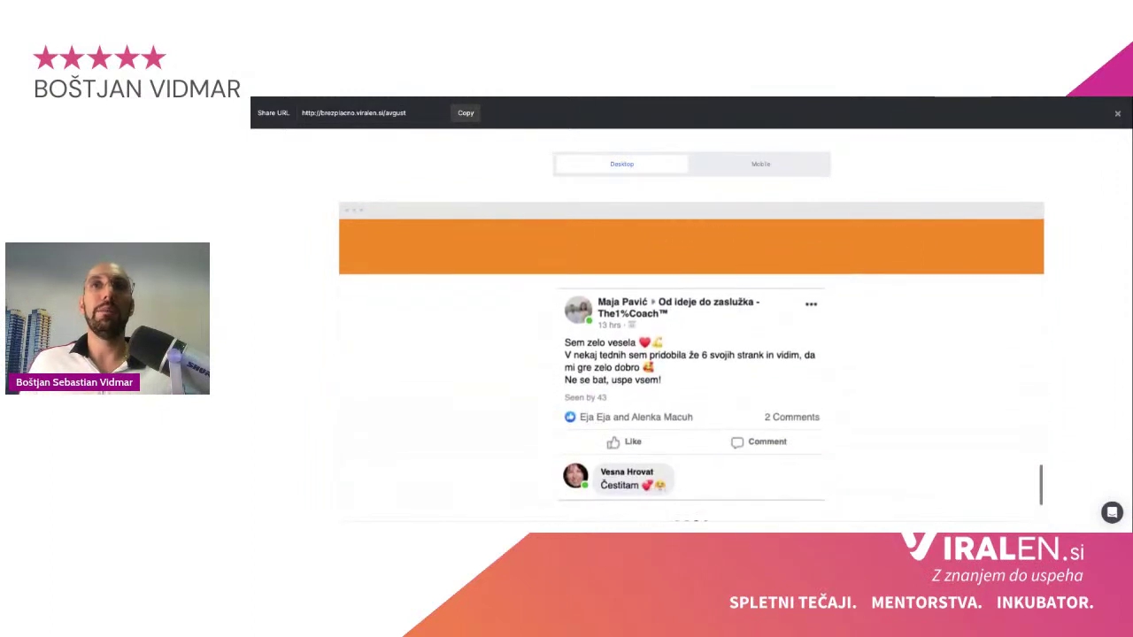
pyautogui.scroll(-3, 691, 371)
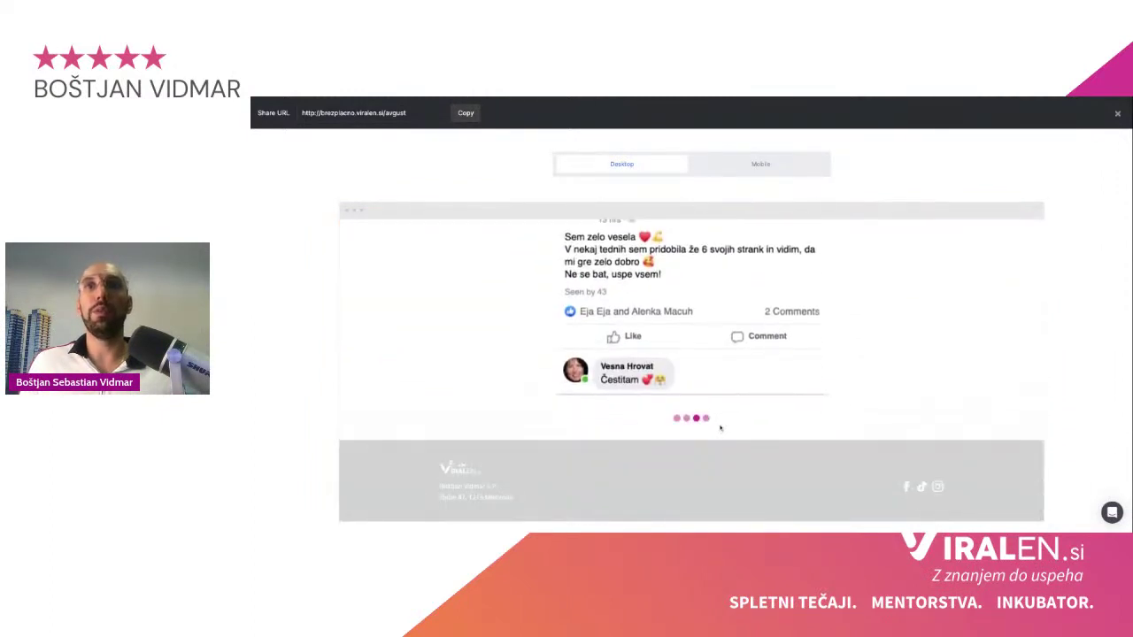
pyautogui.click(705, 418)
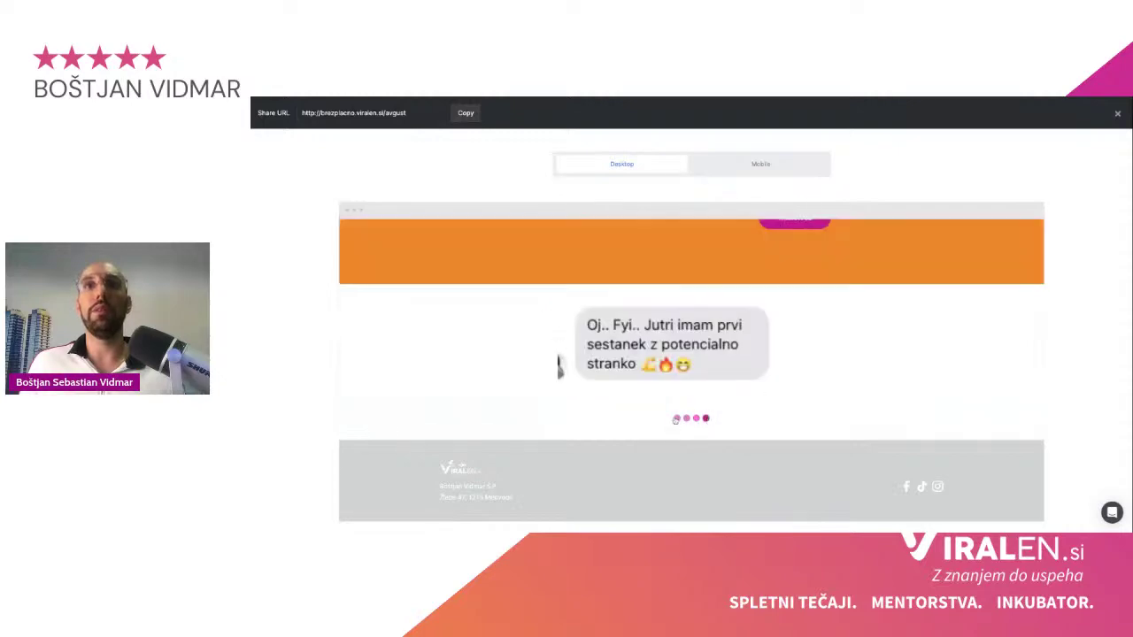
pyautogui.scroll(8, 655, 411)
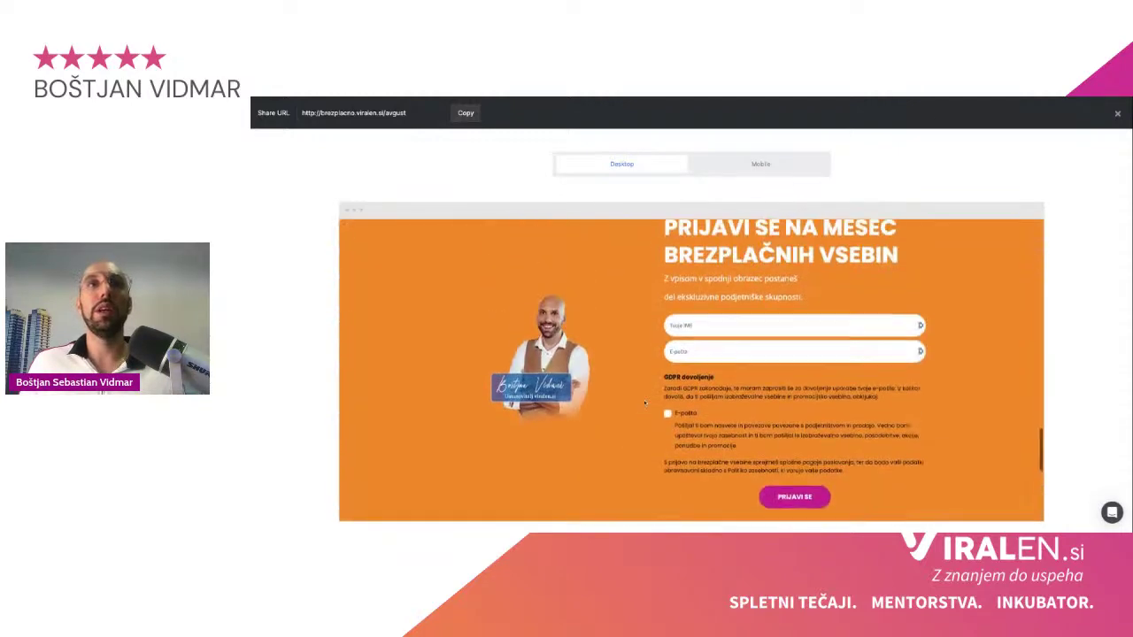
pyautogui.scroll(10, 644, 404)
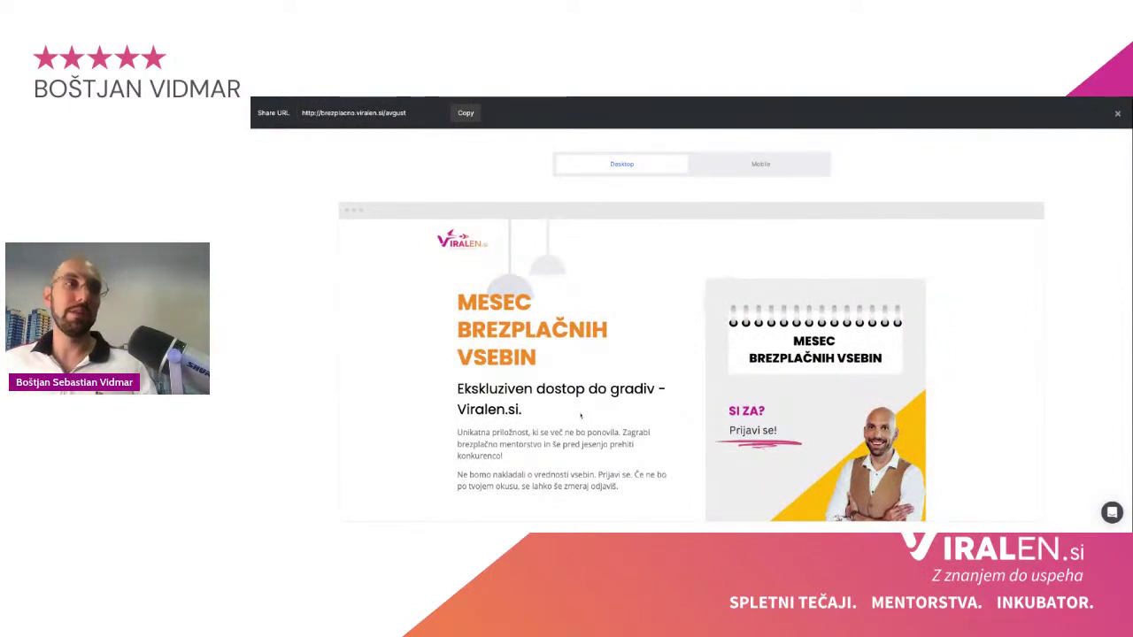
pyautogui.scroll(-2, 580, 415)
pyautogui.scroll(-6, 691, 370)
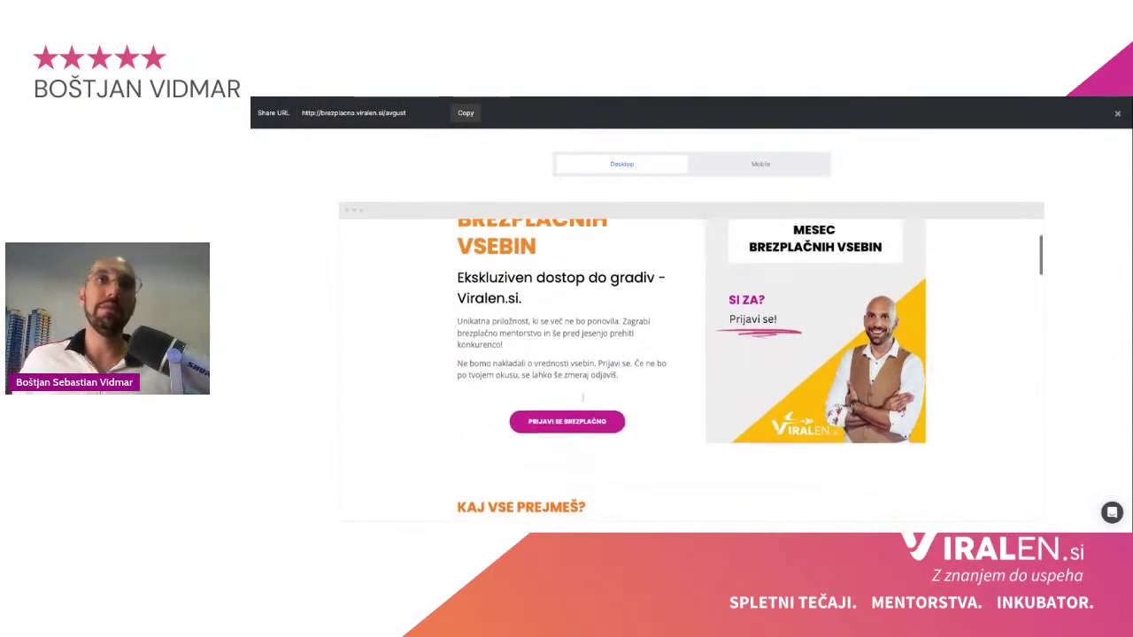
pyautogui.scroll(-4, 691, 370)
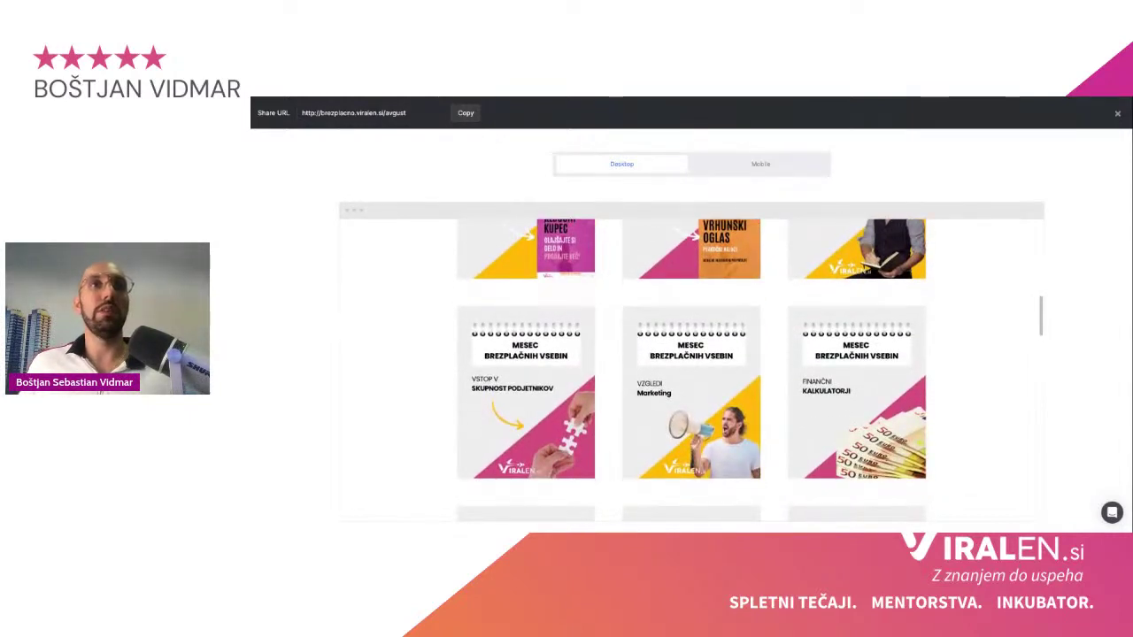
pyautogui.scroll(-1, 692, 370)
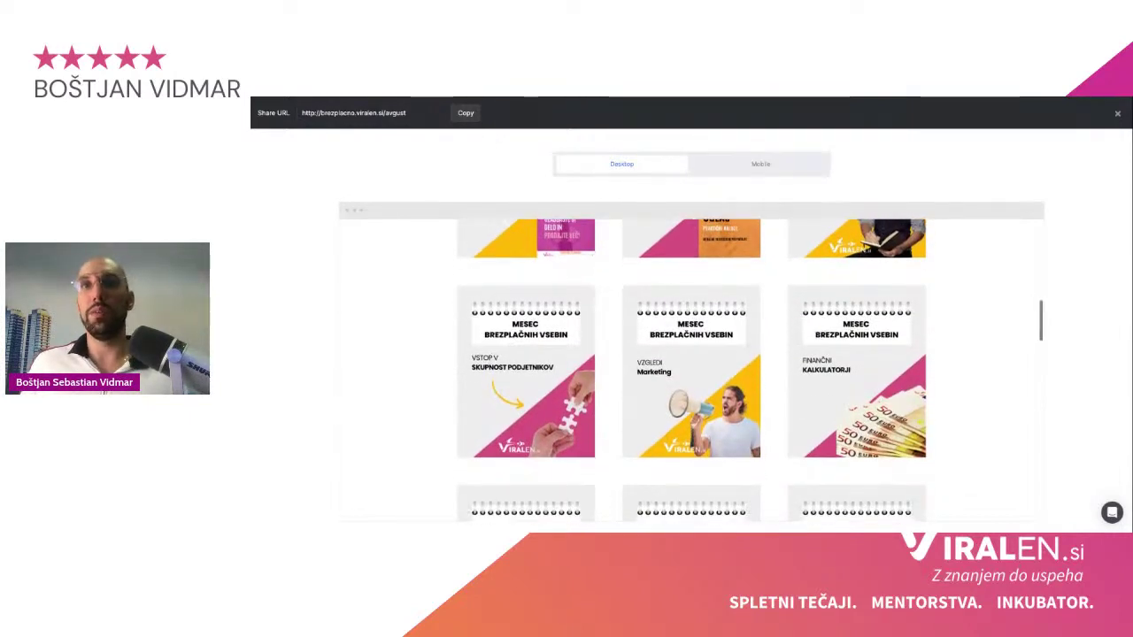
pyautogui.scroll(3, 691, 370)
pyautogui.scroll(3, 692, 370)
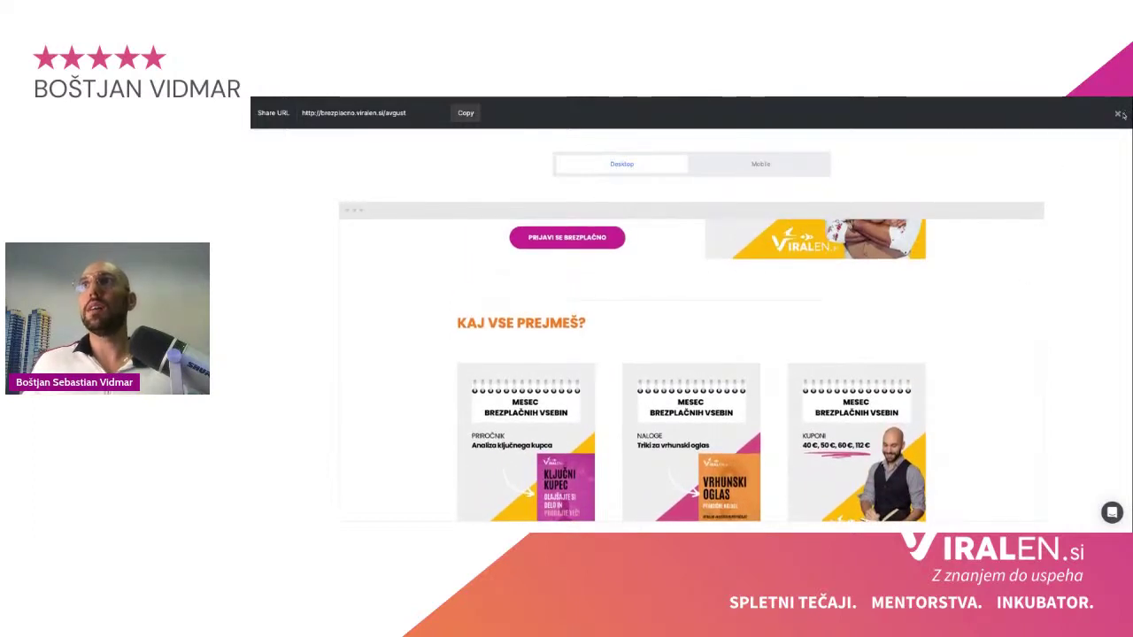
pyautogui.click(1119, 113)
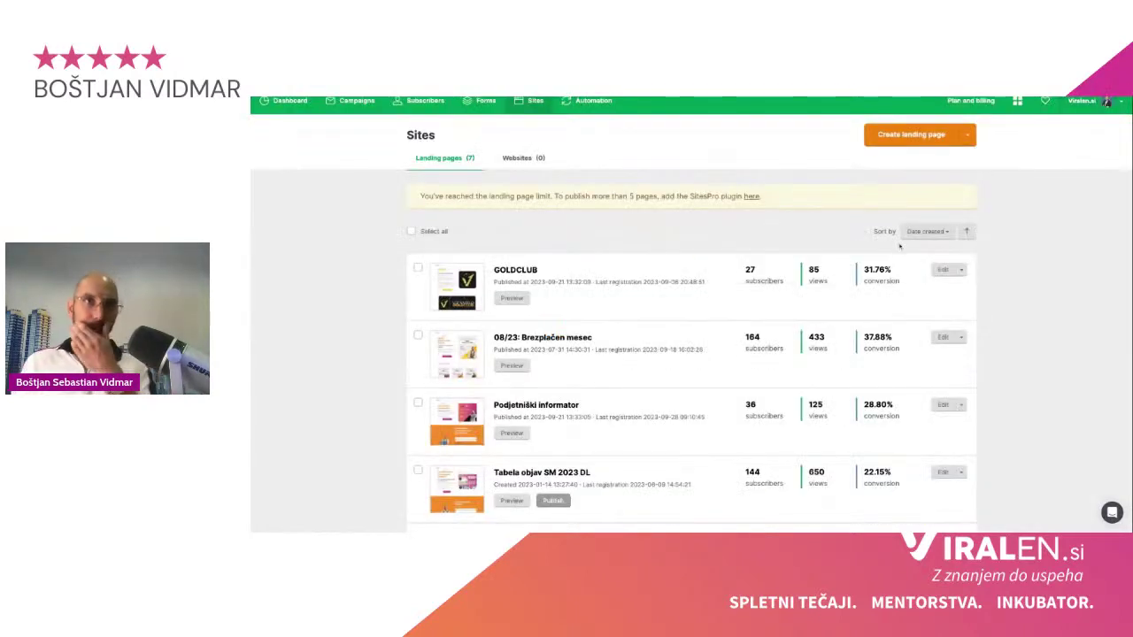
# Step: Create a new landing page named "Podjetniški informator - test" and continue to the subscriber group selection
pyautogui.scroll(1, 761, 292)
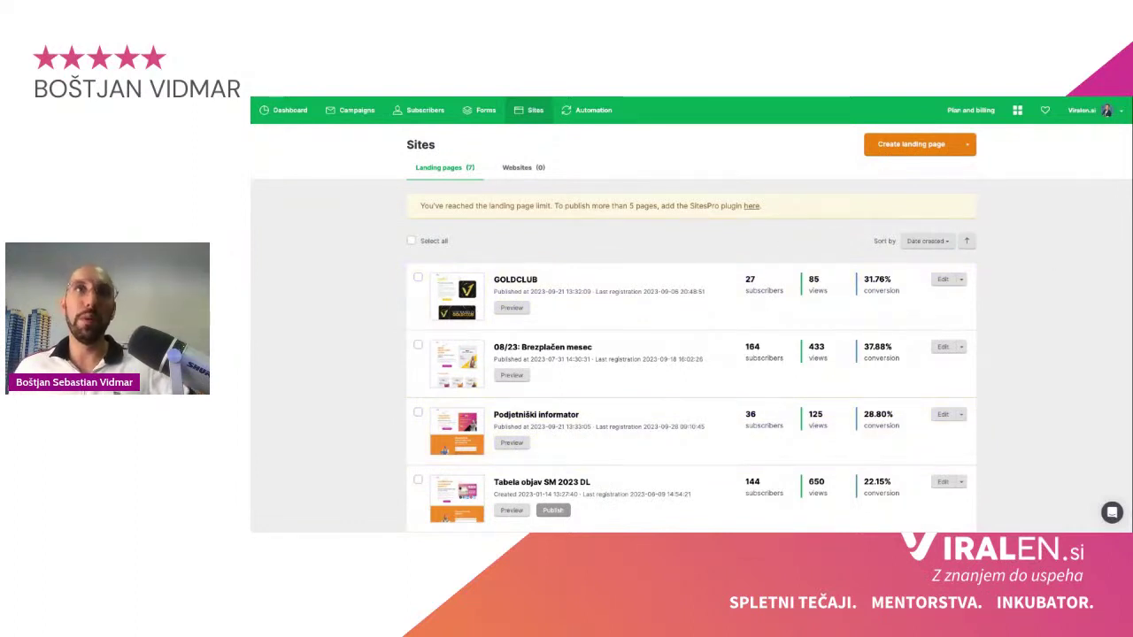
pyautogui.click(909, 147)
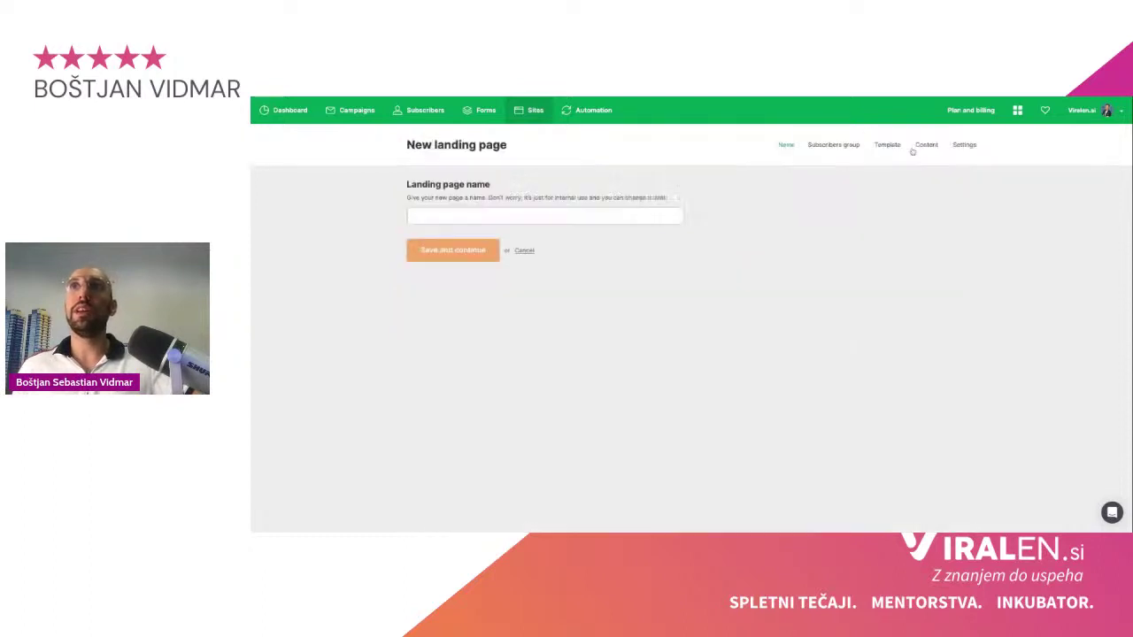
pyautogui.click(524, 215)
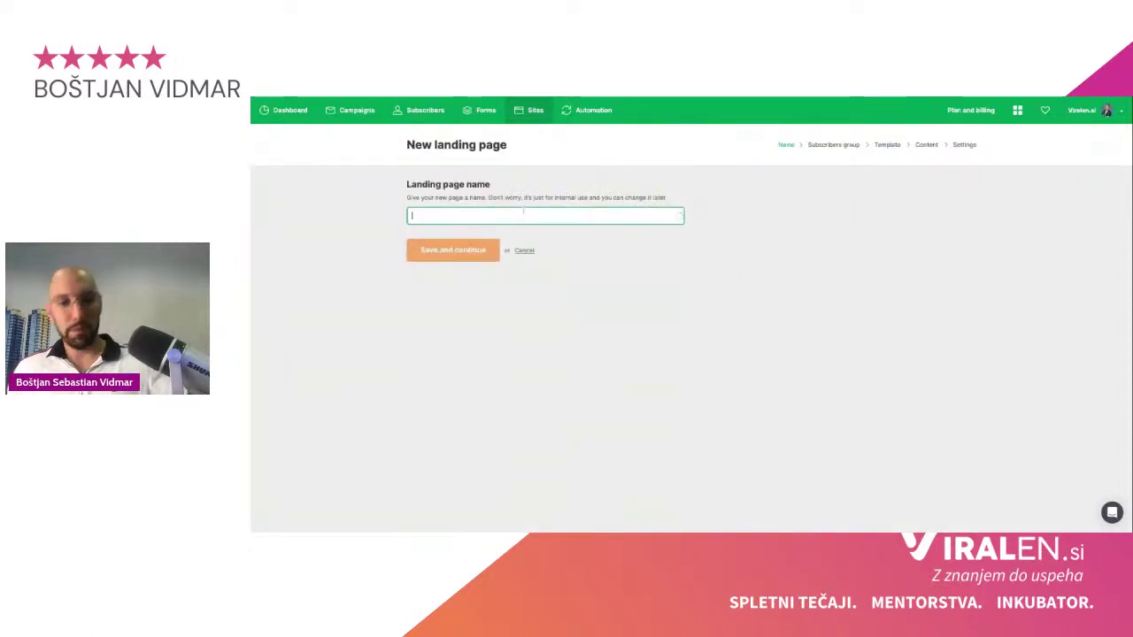
pyautogui.write('Po')
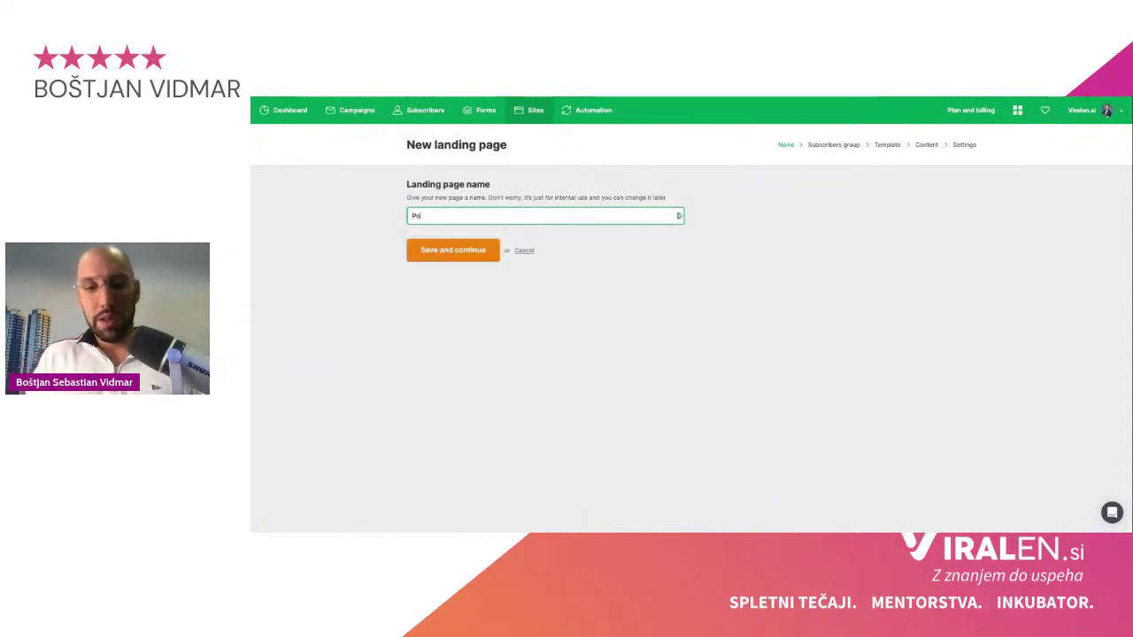
pyautogui.write('djetniški ')
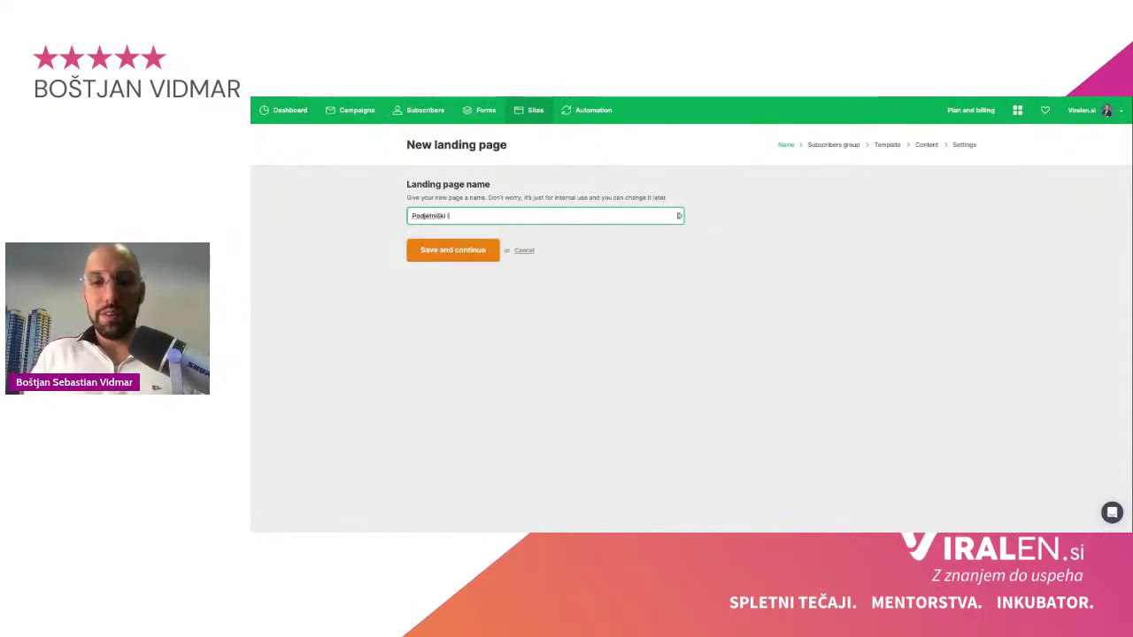
pyautogui.write('informator - te')
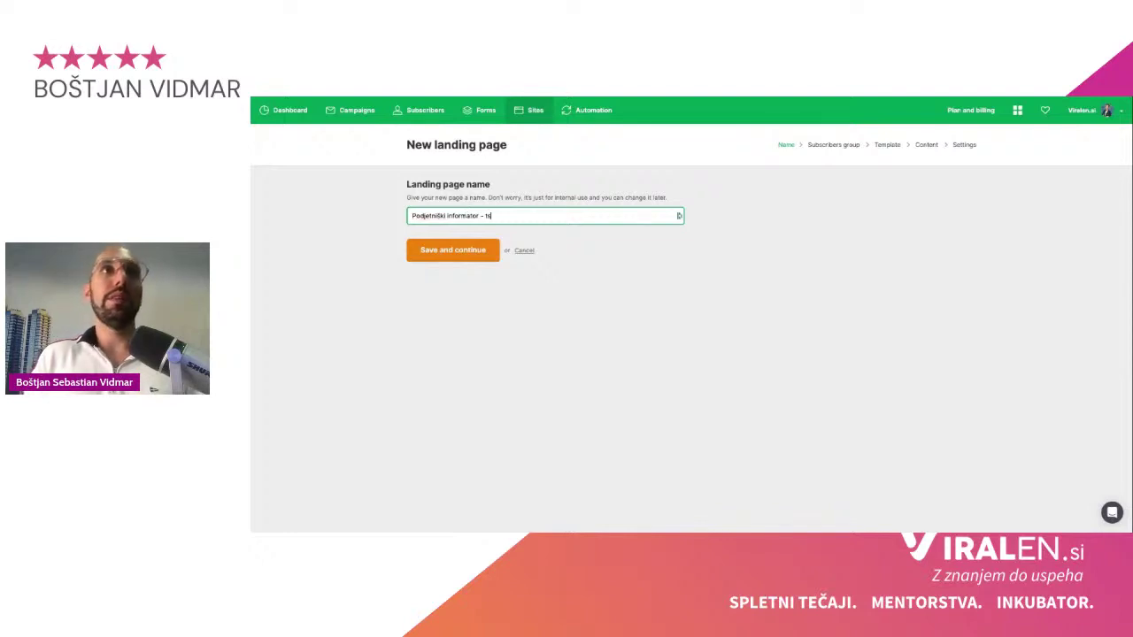
pyautogui.write('st')
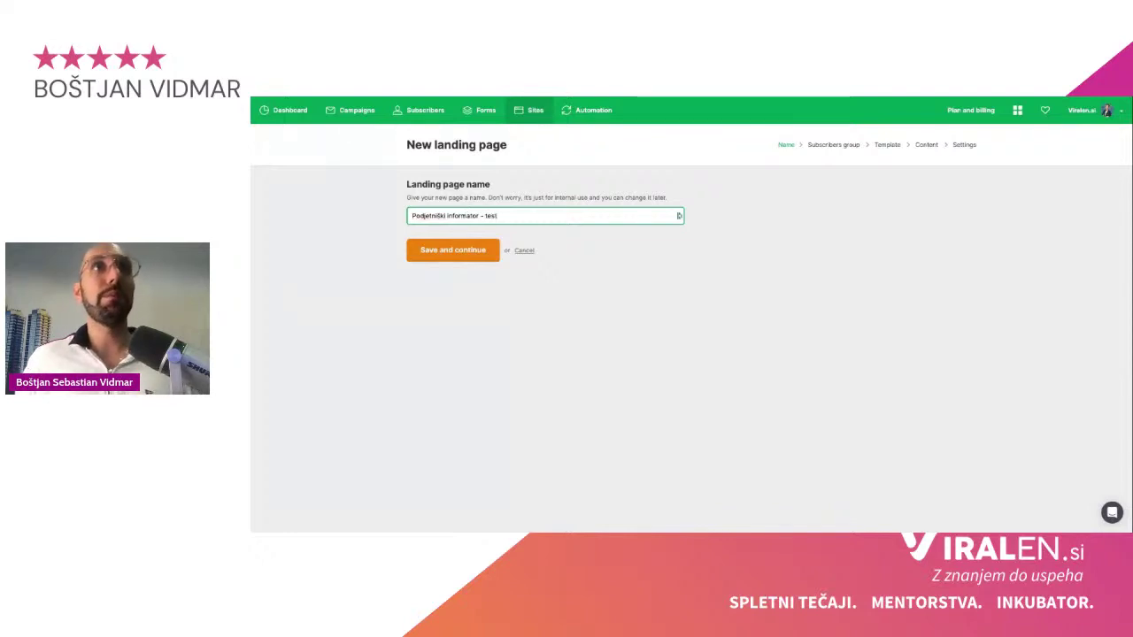
pyautogui.click(481, 249)
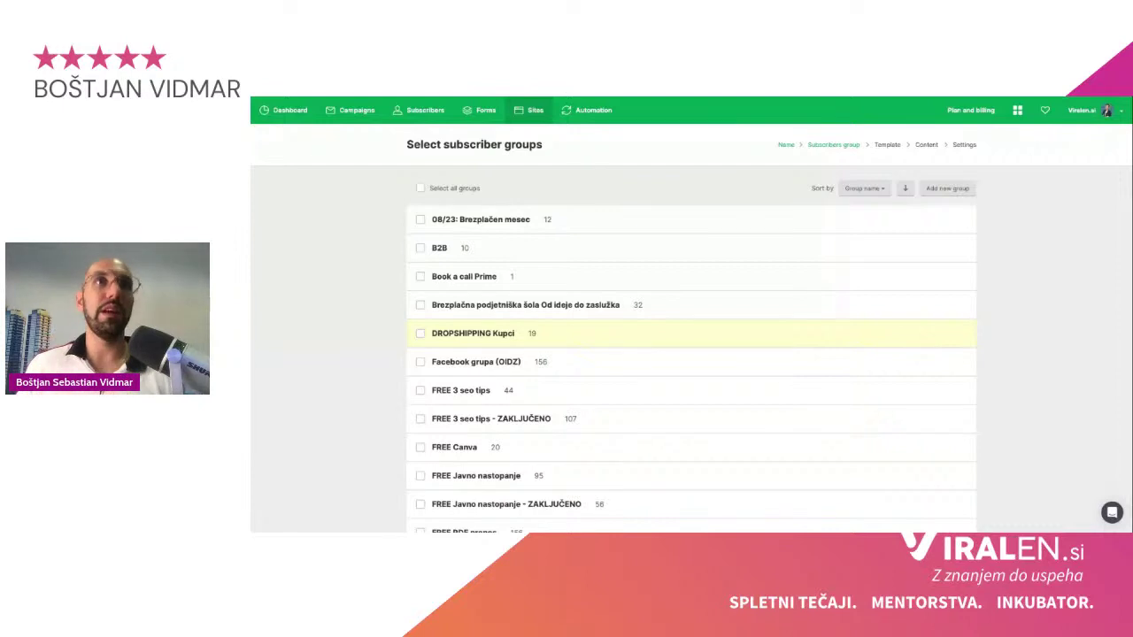
# Step: Add a new subscriber group named "01-teest"
pyautogui.scroll(-2, 517, 461)
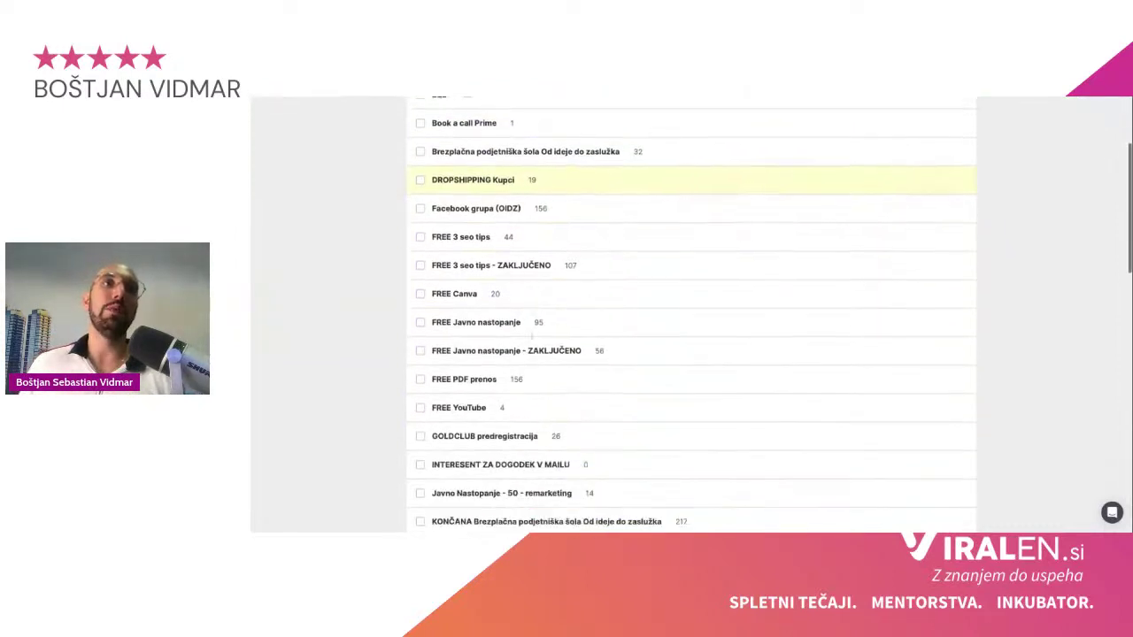
pyautogui.scroll(2, 532, 337)
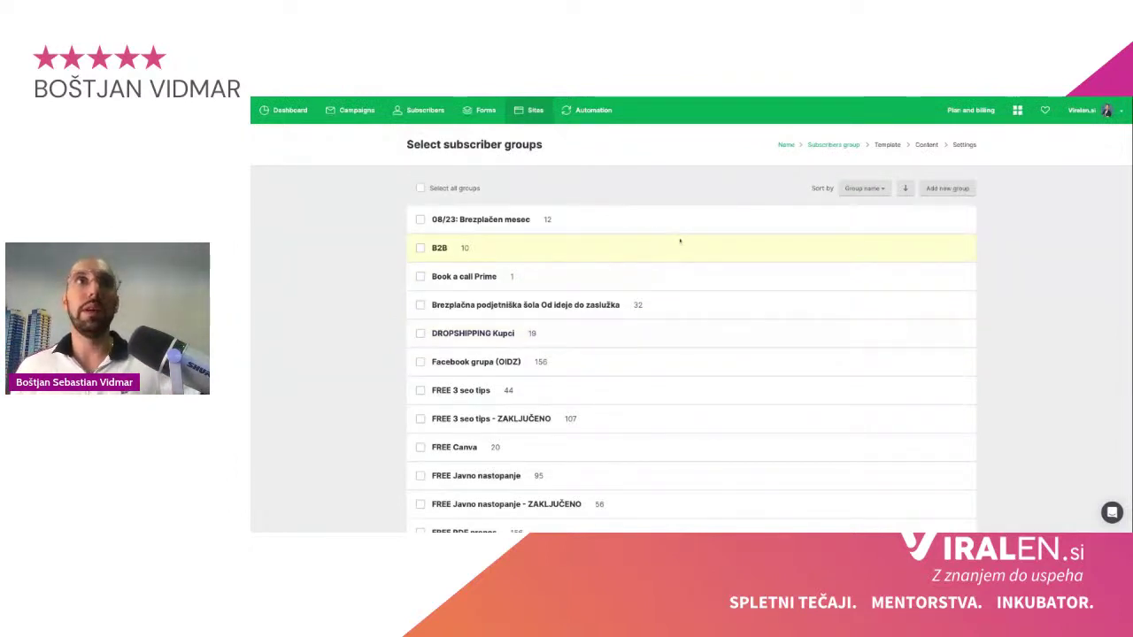
pyautogui.click(947, 188)
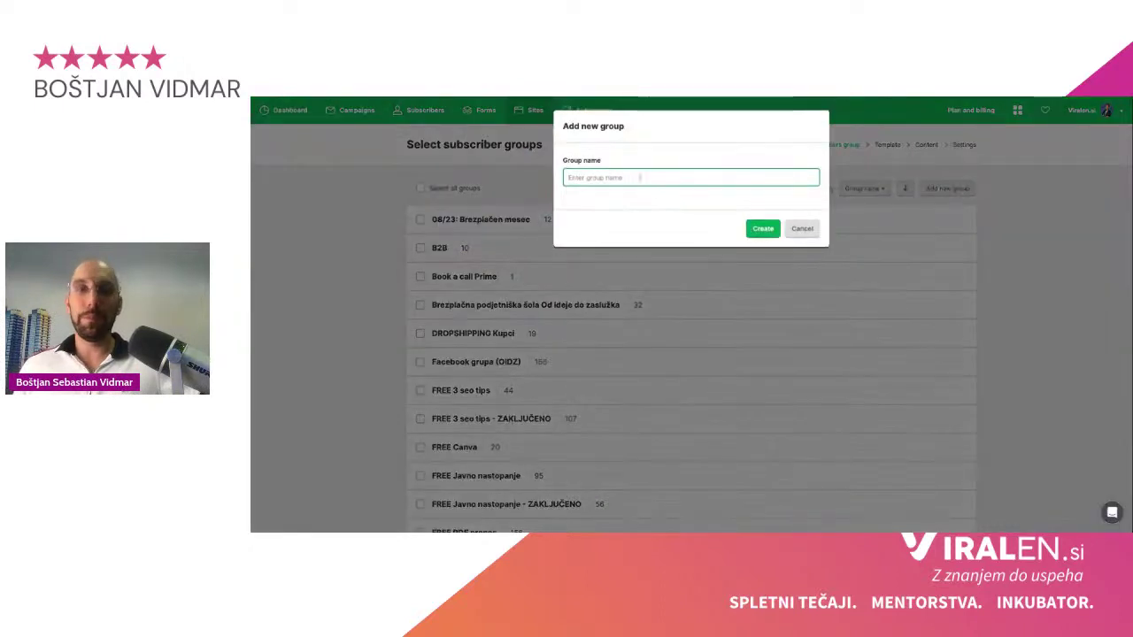
pyautogui.write('01')
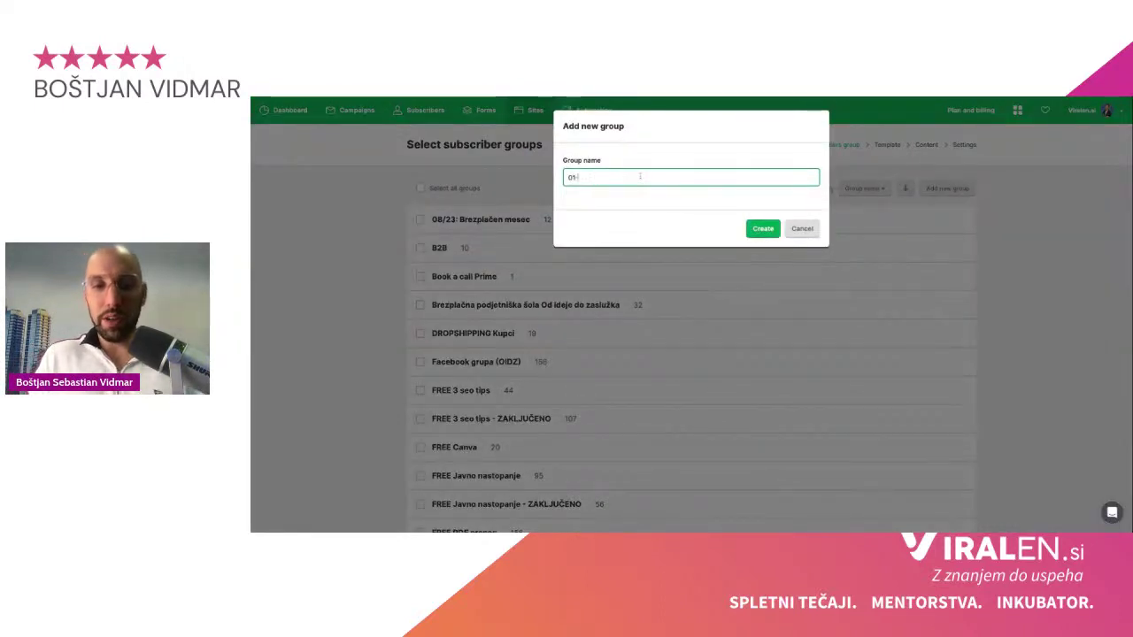
pyautogui.write('-tede')
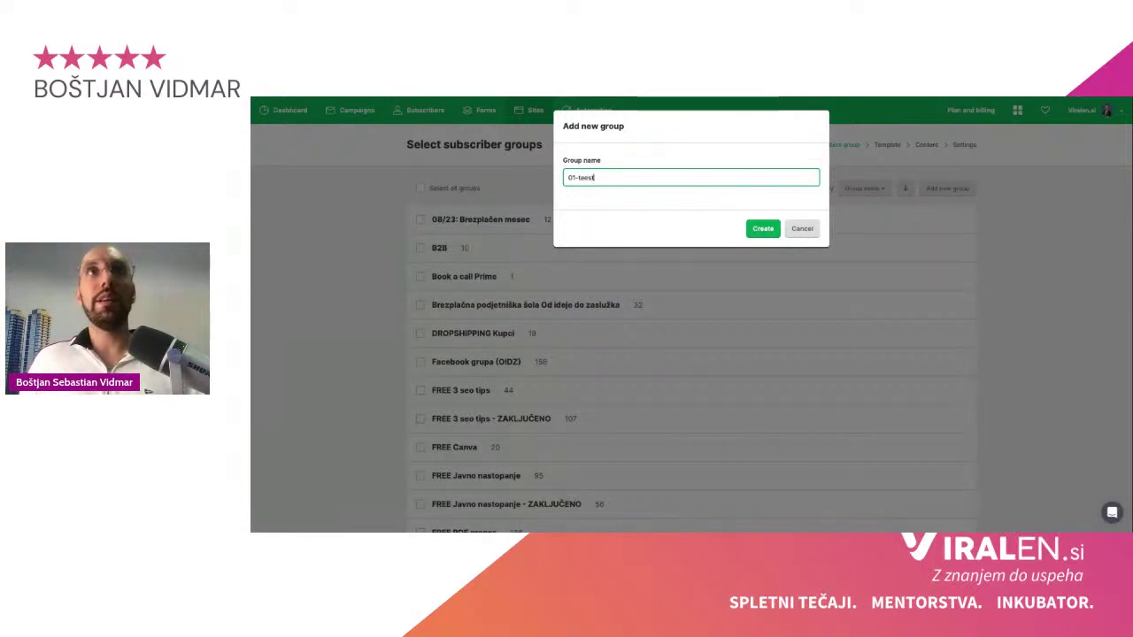
pyautogui.click(752, 224)
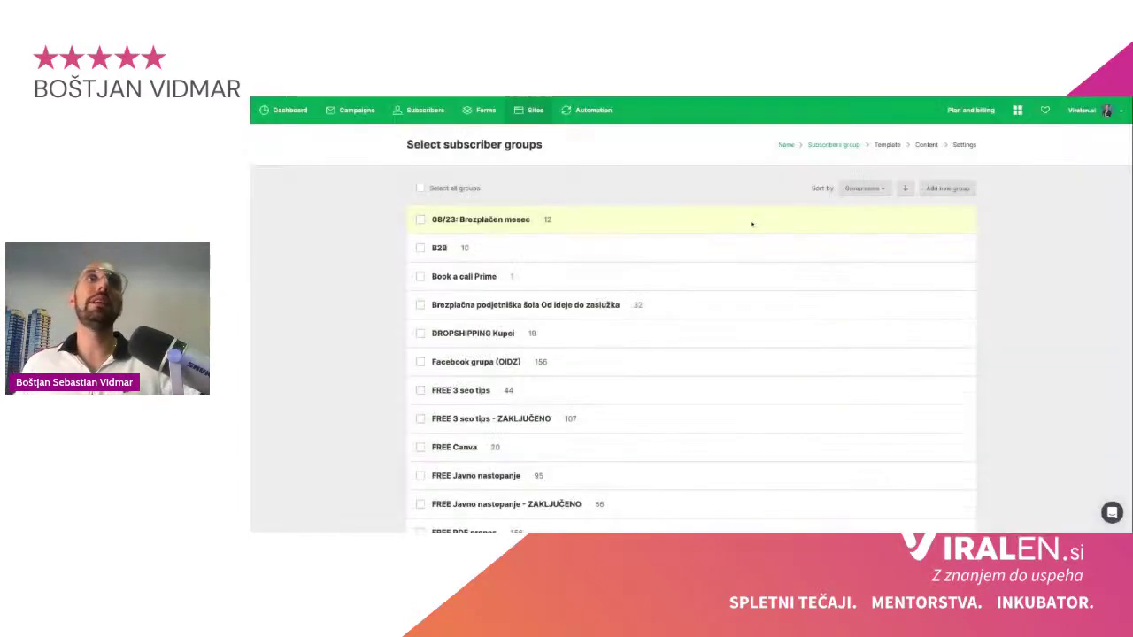
# Step: Assign the 01-teest group to the landing page and save the selection to continue to the templates
pyautogui.click(421, 221)
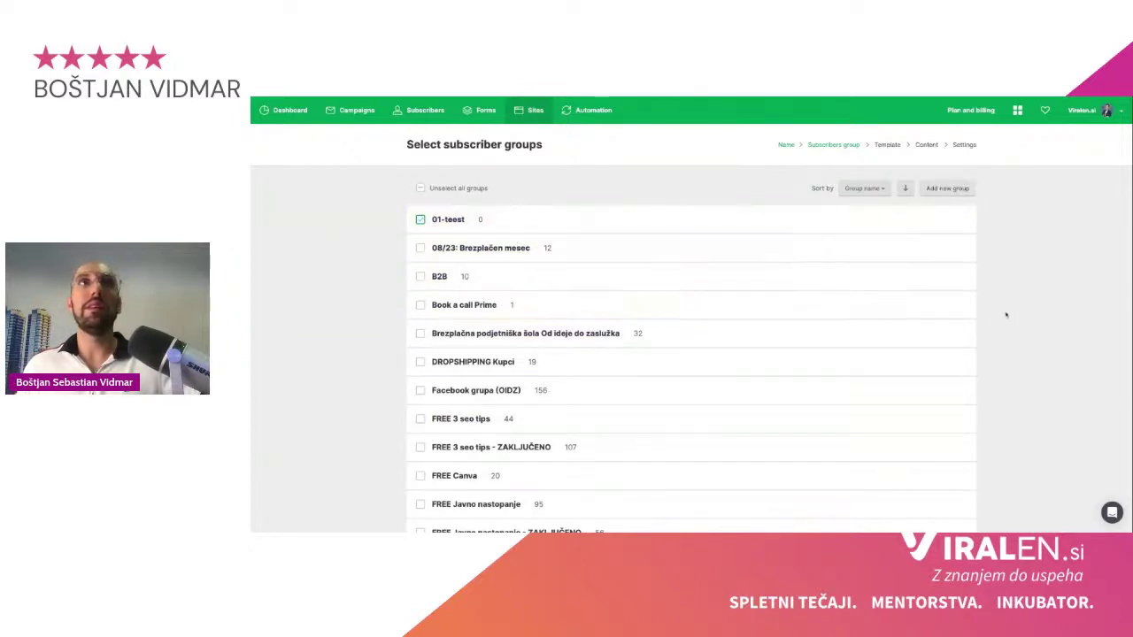
pyautogui.scroll(-10, 1007, 314)
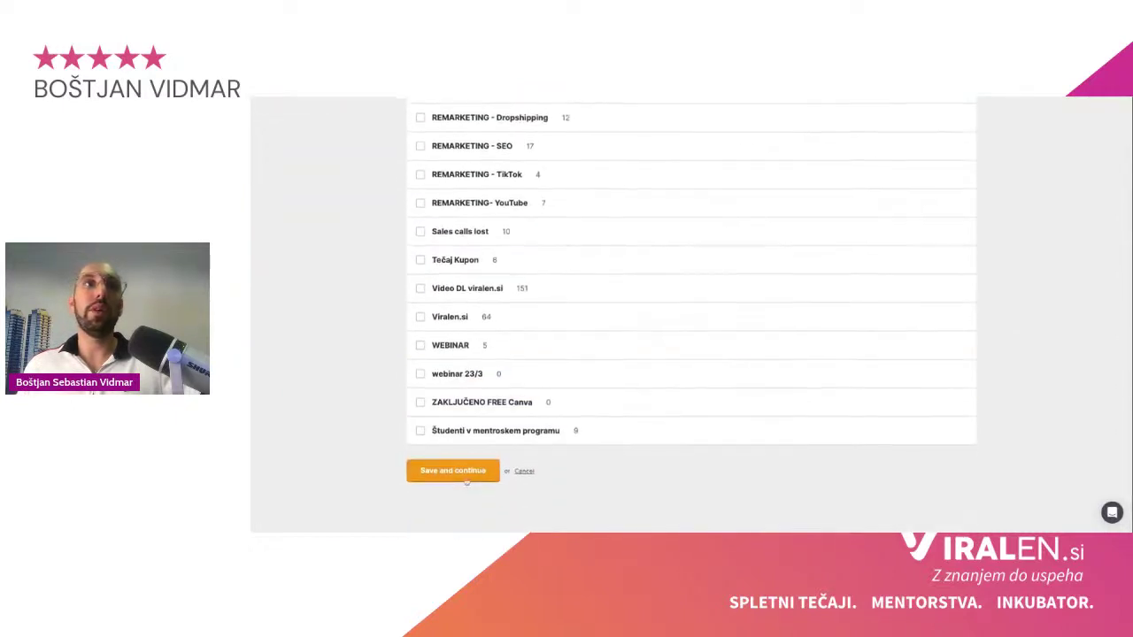
pyautogui.click(466, 474)
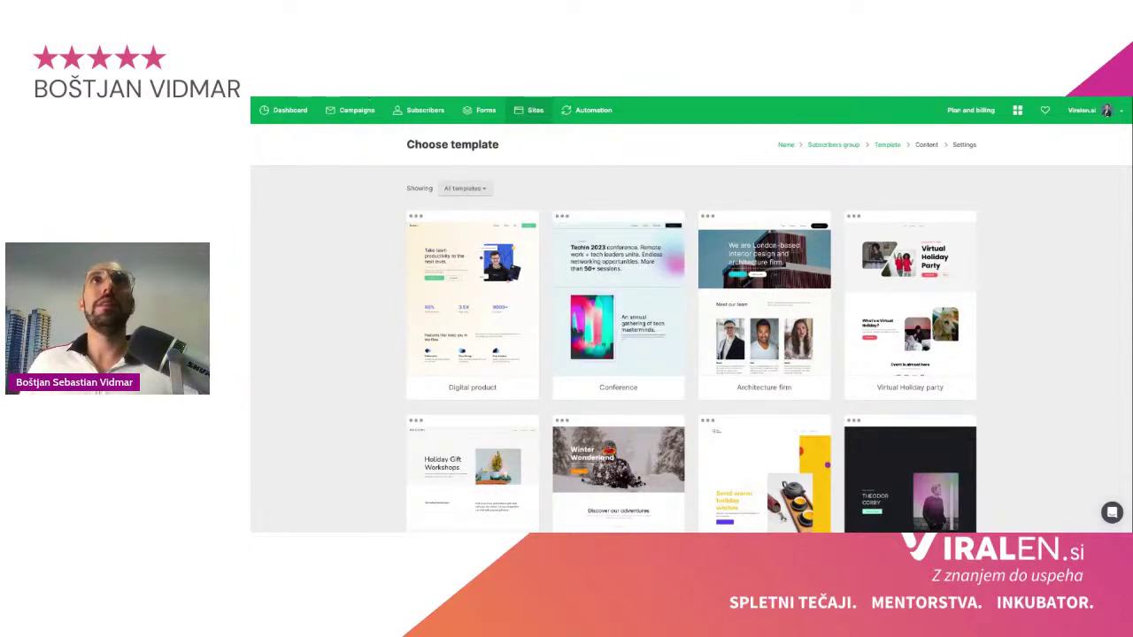
# Step: Browse the template gallery through to its fourth page and preview the Nonprofit template
pyautogui.moveTo(780, 276)
pyautogui.scroll(-5, 780, 276)
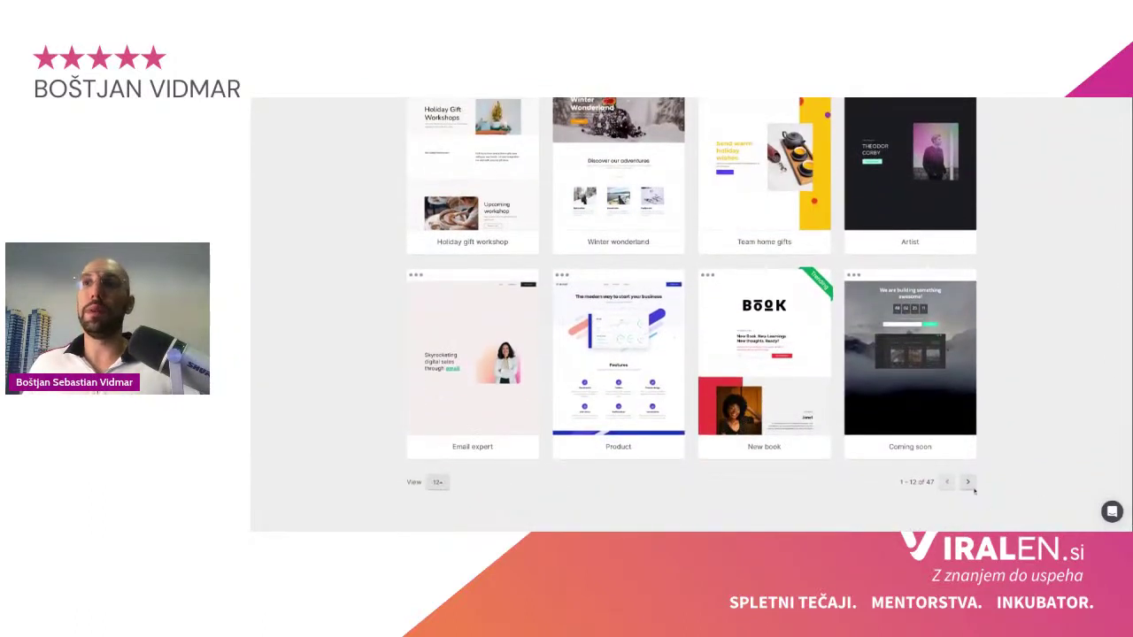
pyautogui.click(967, 481)
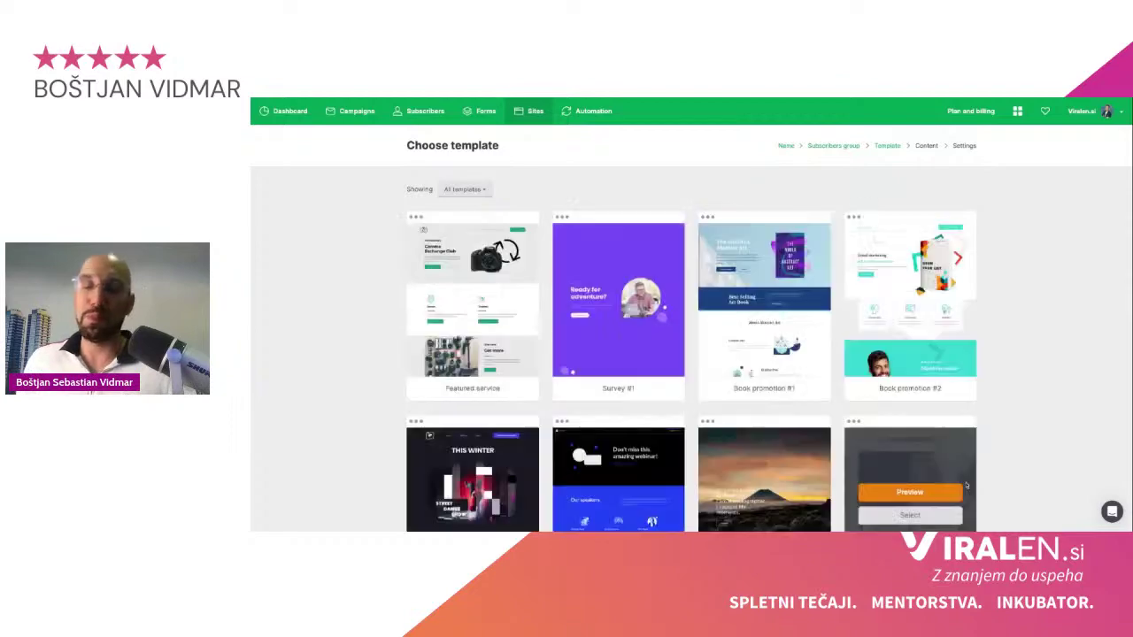
pyautogui.scroll(-5, 868, 407)
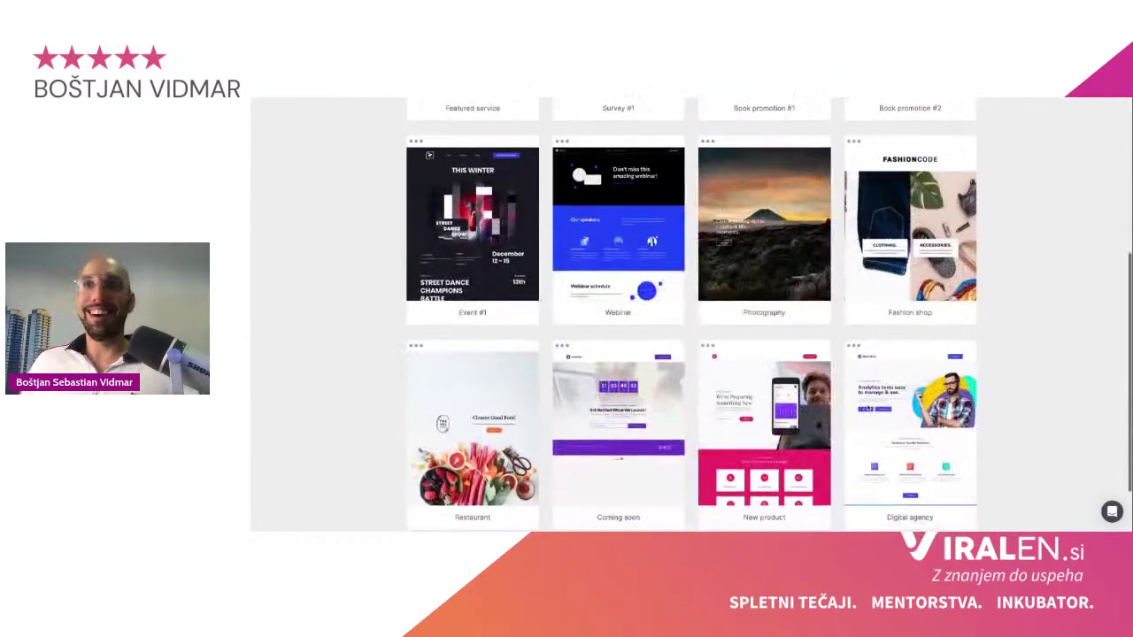
pyautogui.click(967, 482)
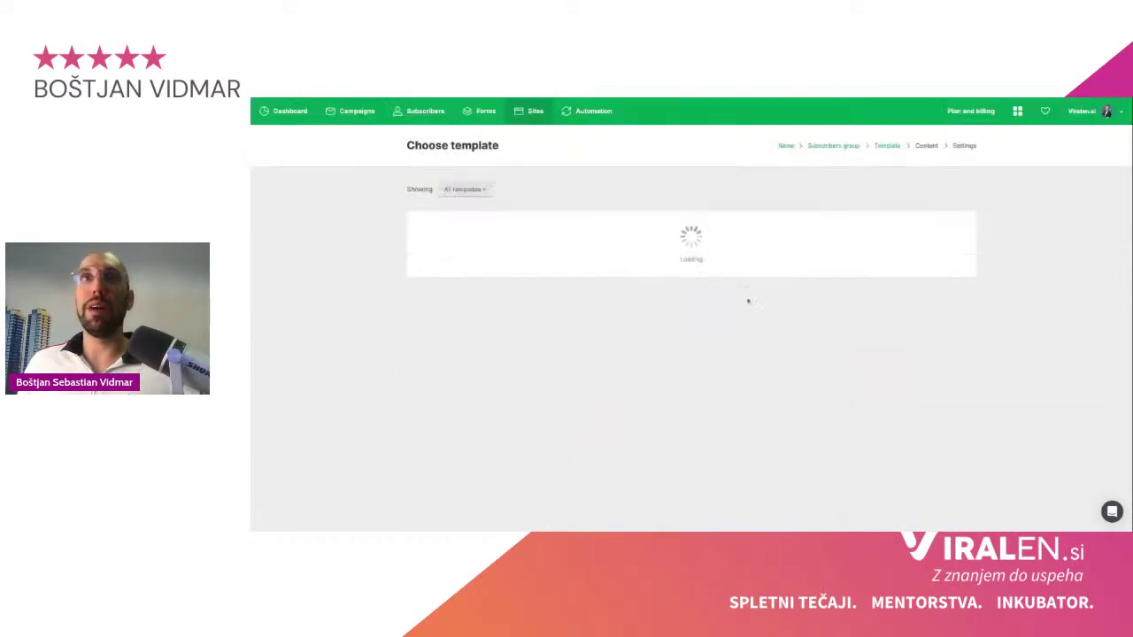
pyautogui.scroll(-1, 748, 300)
pyautogui.scroll(-3, 748, 300)
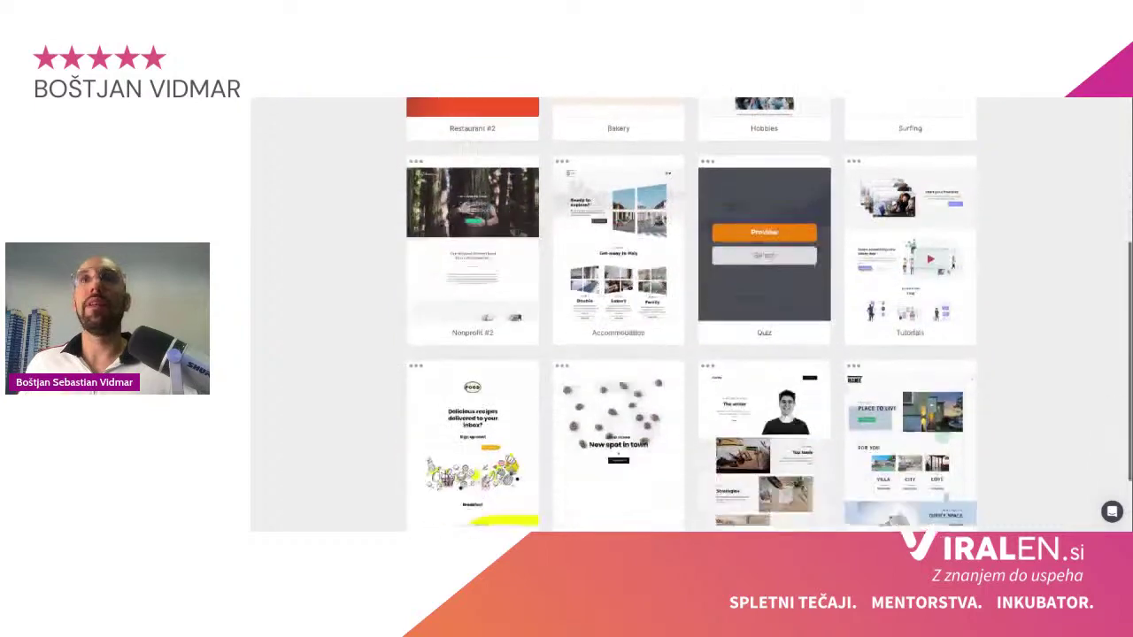
pyautogui.click(967, 481)
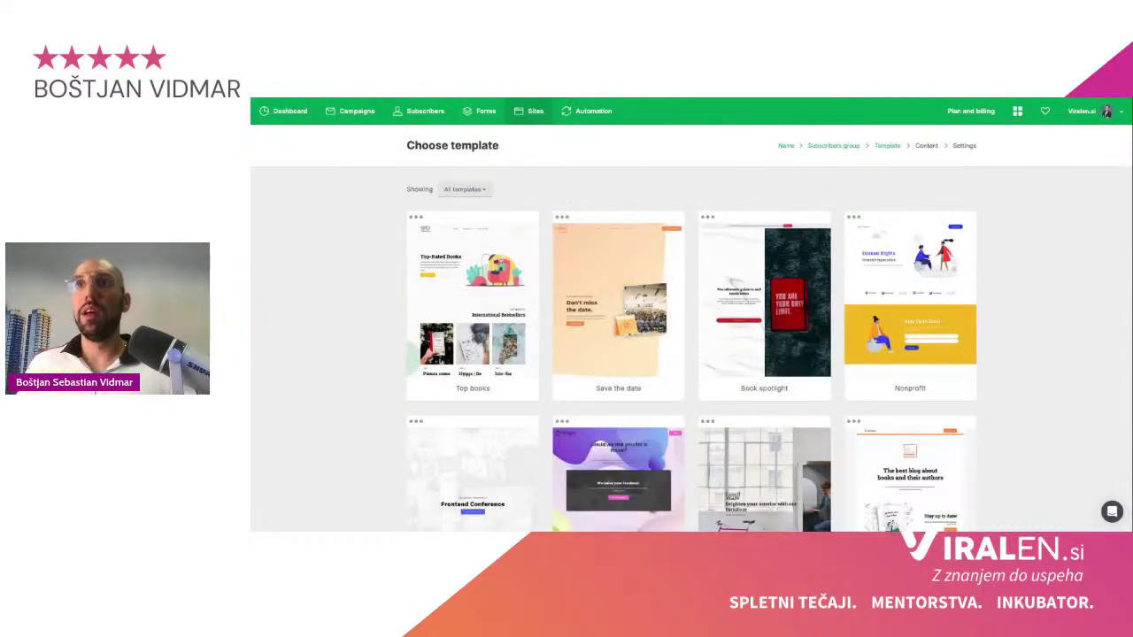
pyautogui.moveTo(913, 367)
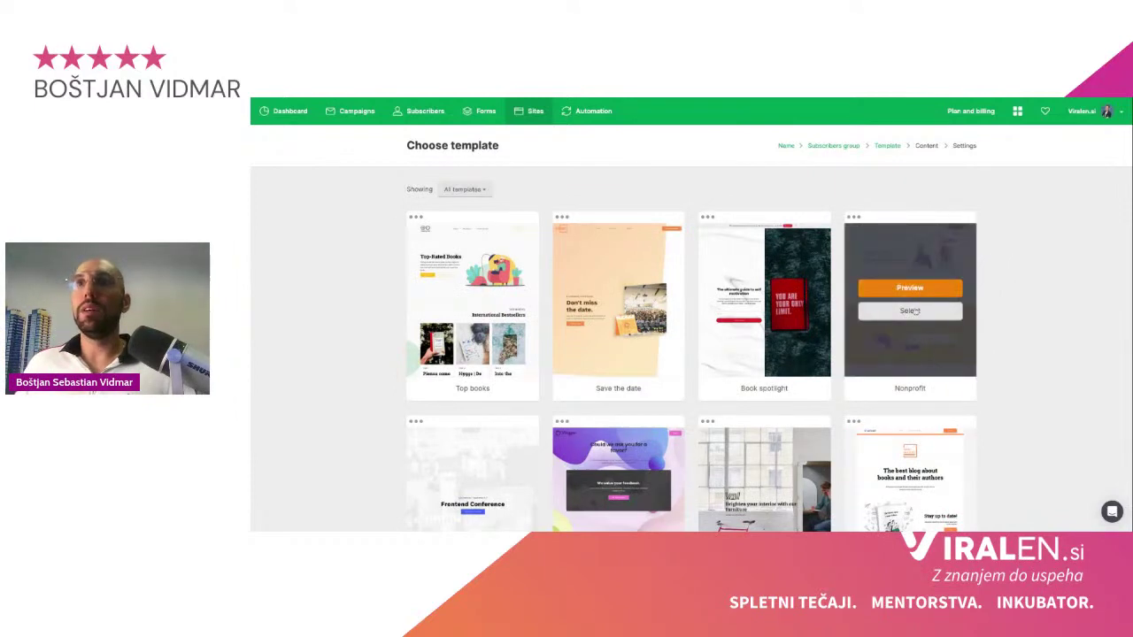
pyautogui.click(911, 294)
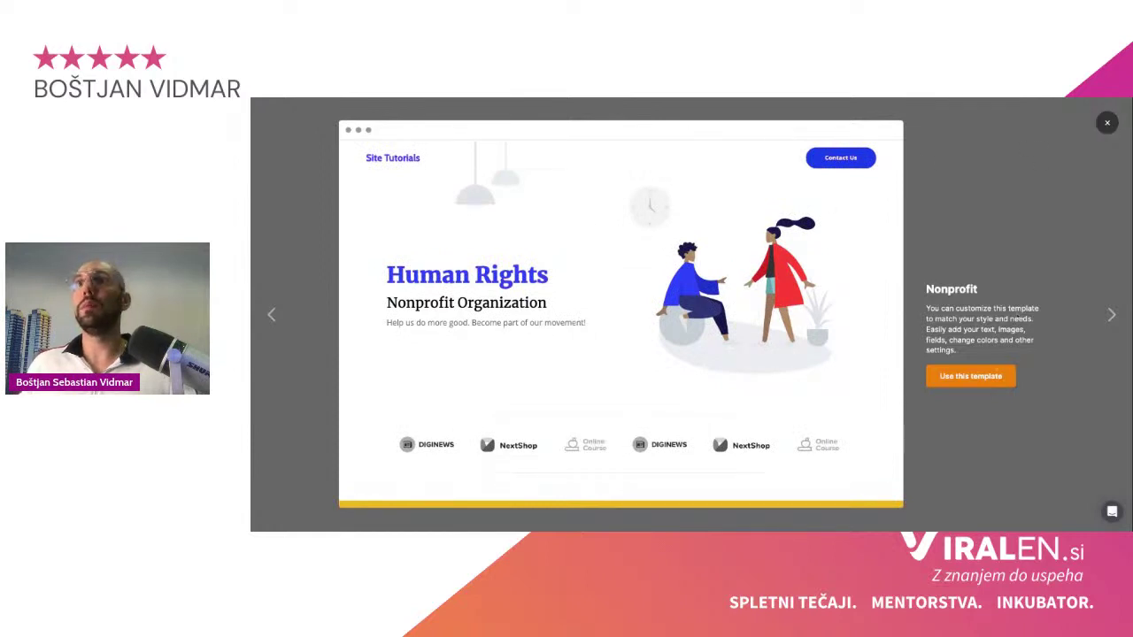
# Step: Use the Nonprofit template for the landing page, review the header block's content and settings, and save the block
pyautogui.click(978, 382)
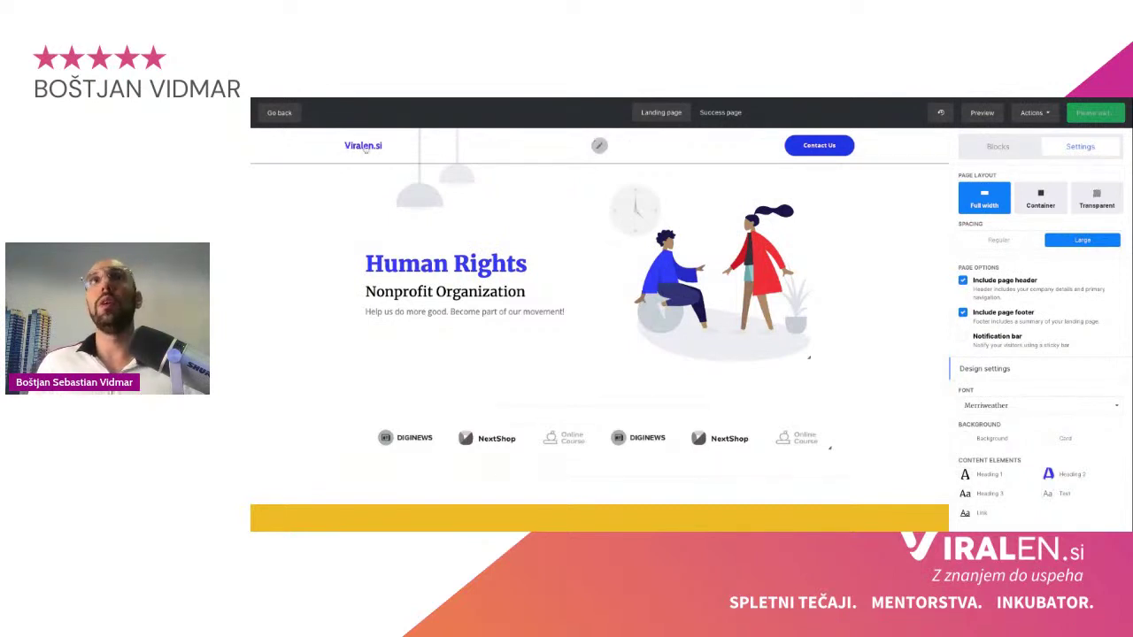
pyautogui.click(599, 146)
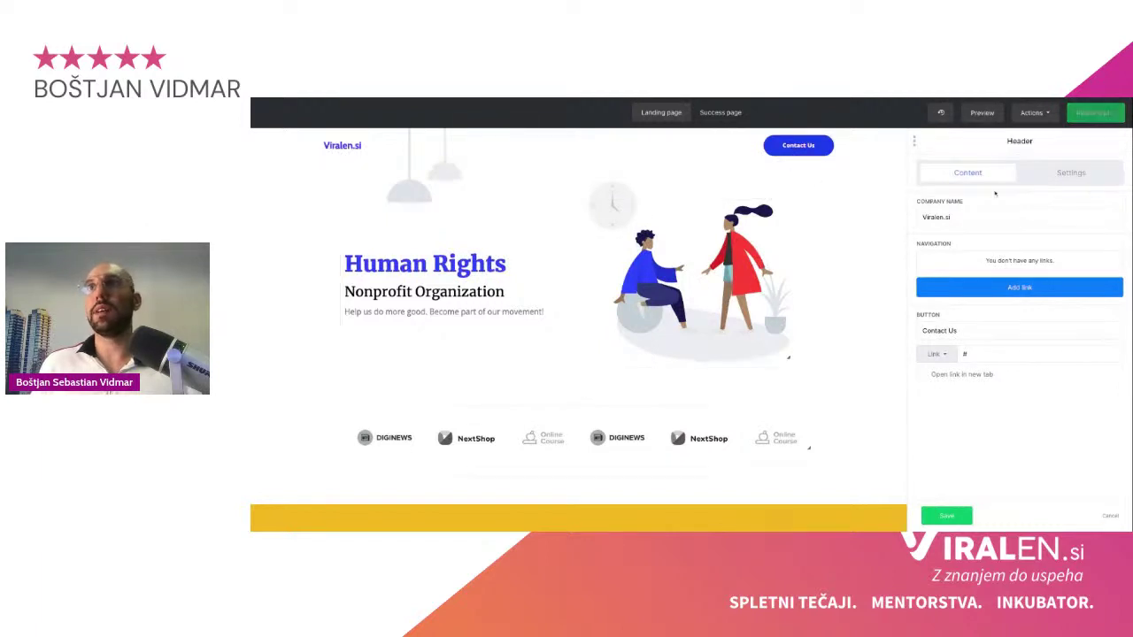
pyautogui.click(1043, 178)
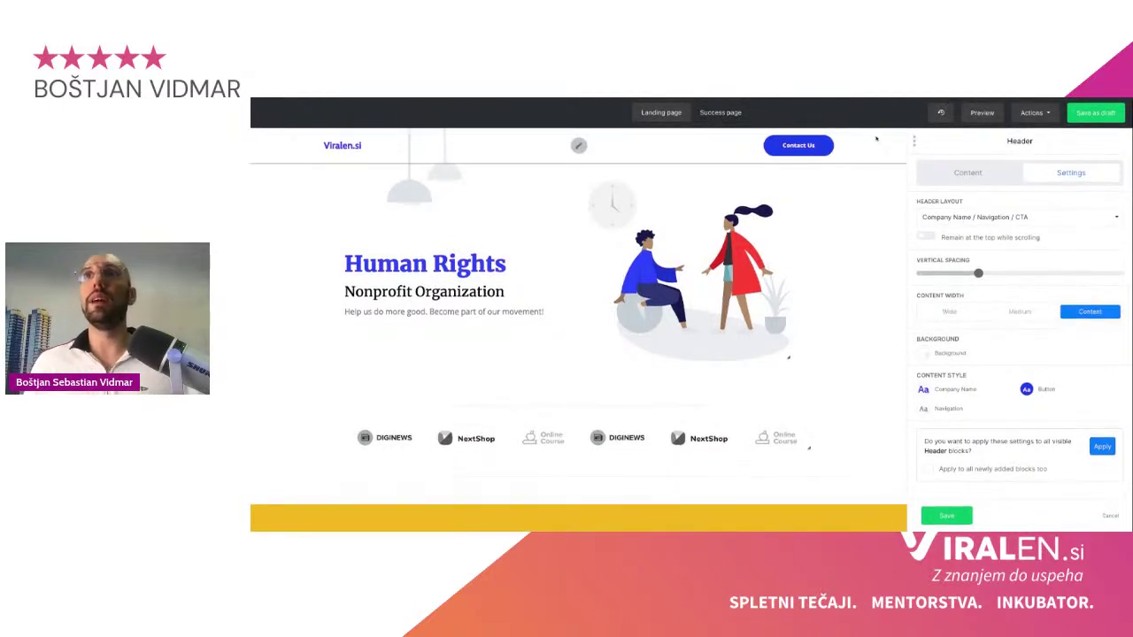
pyautogui.tripleClick(485, 263)
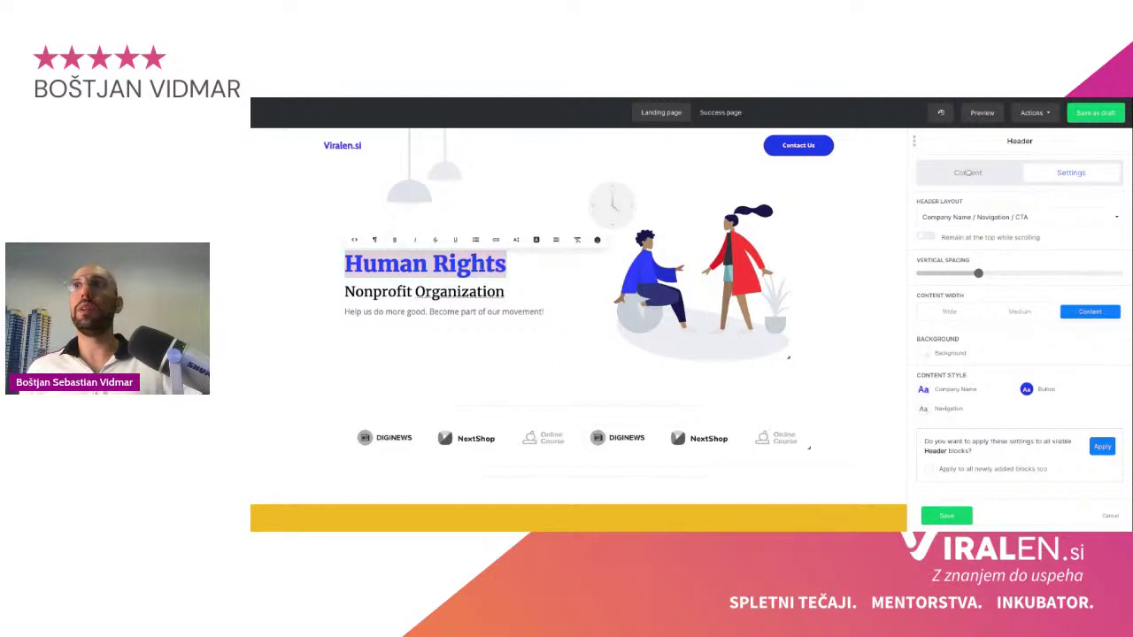
pyautogui.click(968, 172)
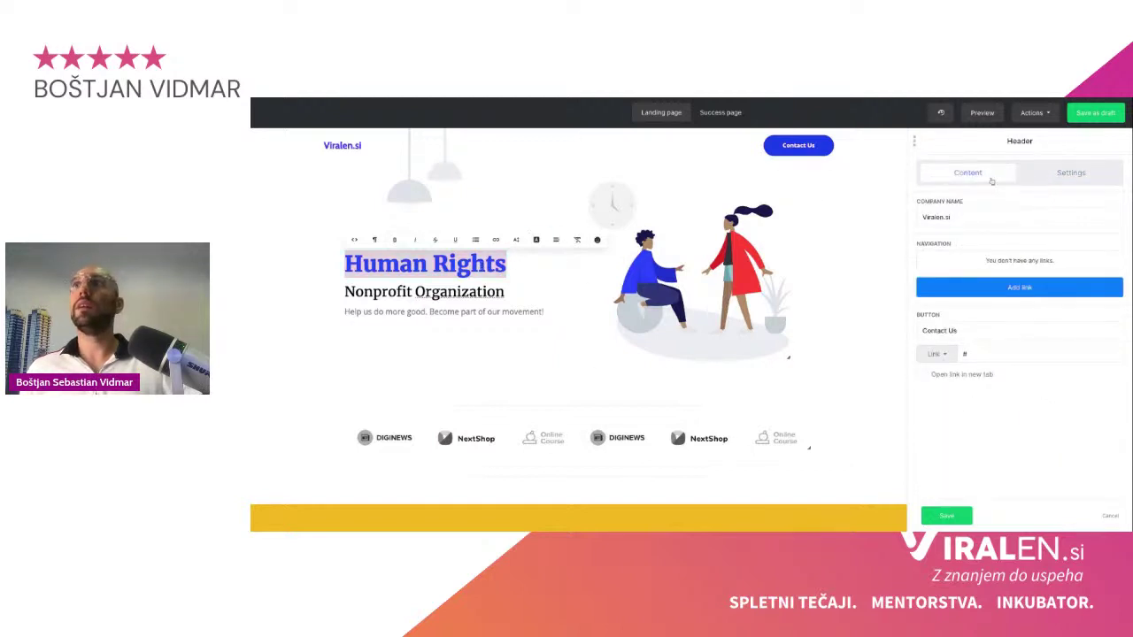
pyautogui.click(947, 515)
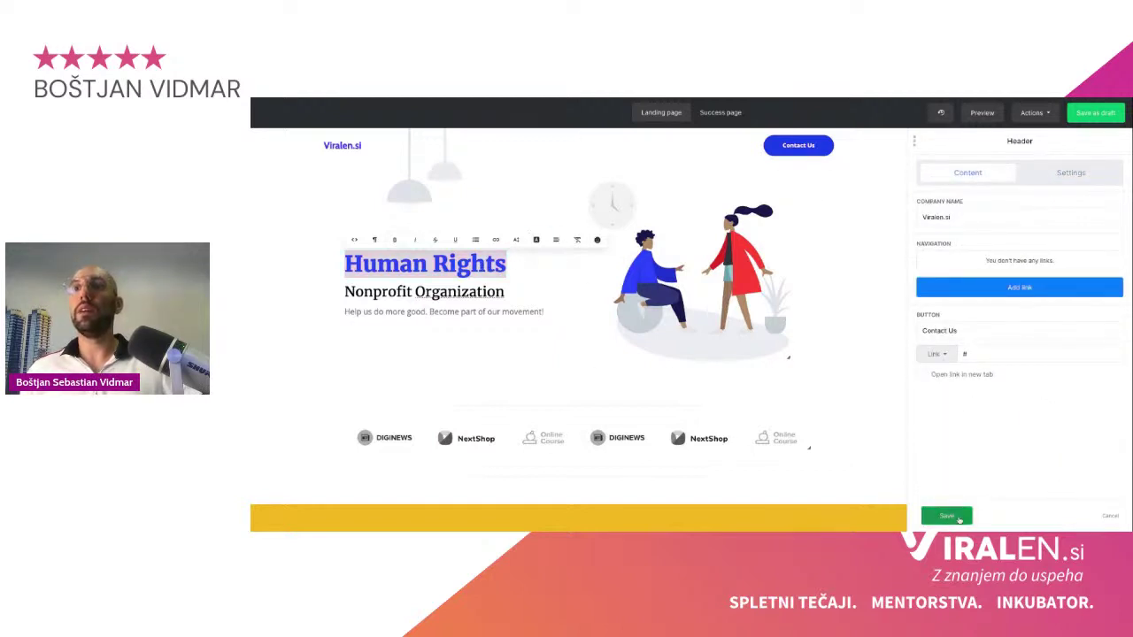
# Step: Replace the main "Human Rights" heading with "Brezplačni webinar"
pyautogui.doubleClick(469, 262)
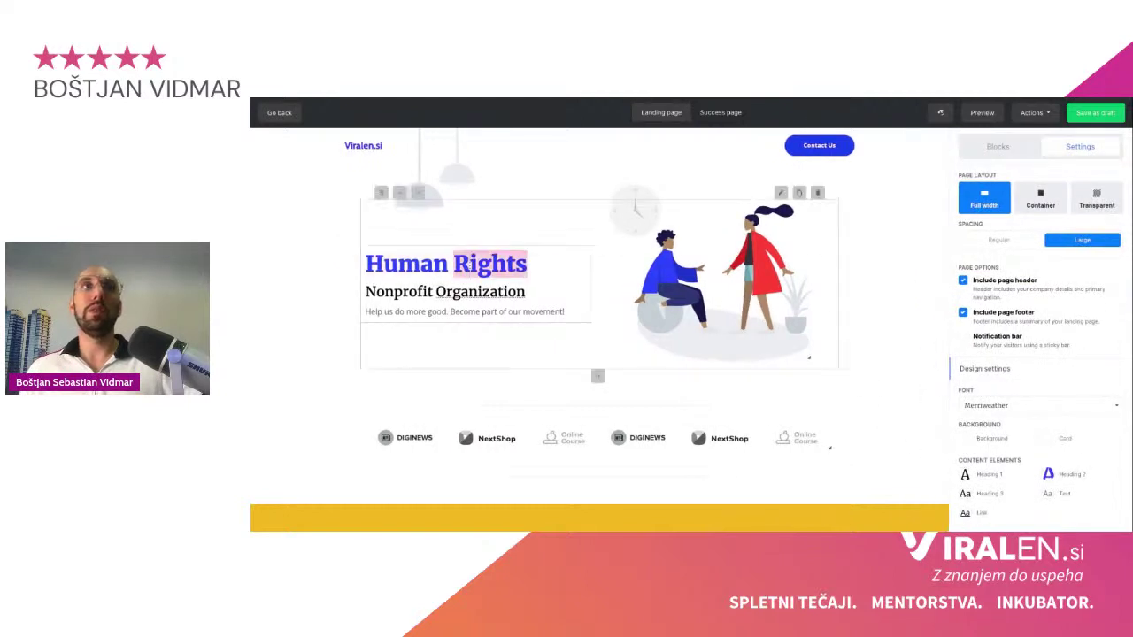
pyautogui.tripleClick(469, 262)
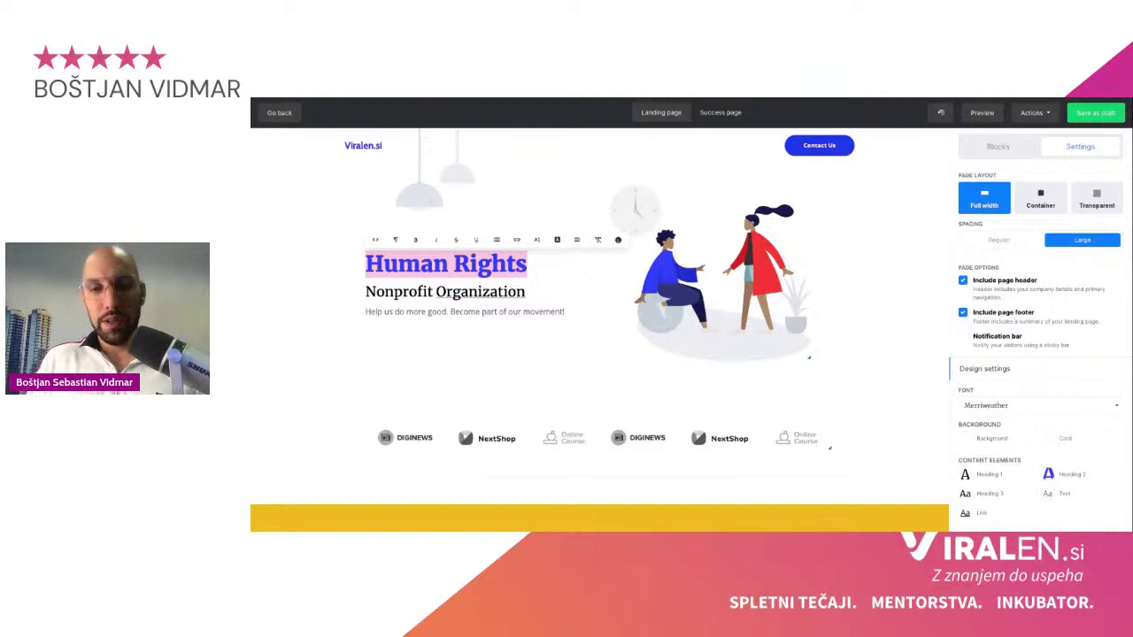
pyautogui.write('Bre')
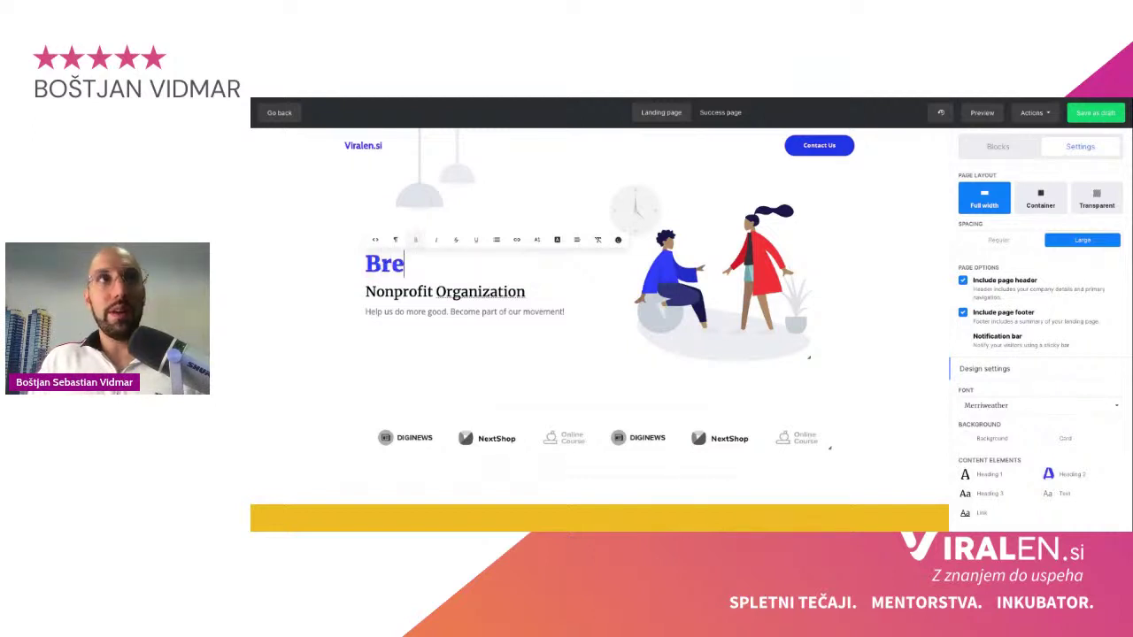
pyautogui.write('zplačni w')
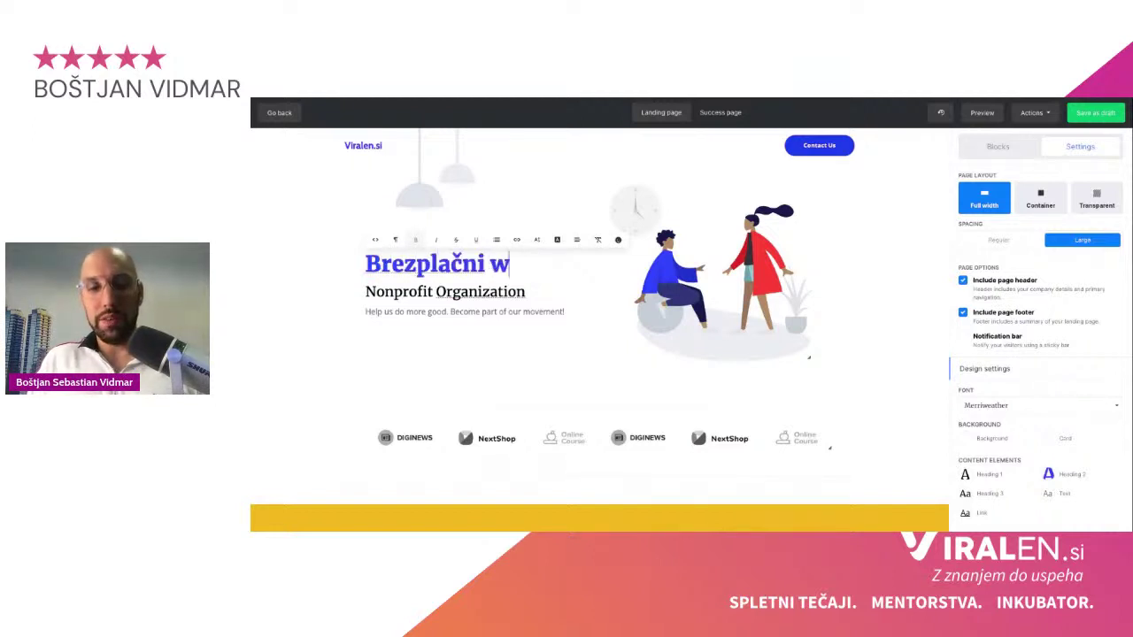
pyautogui.write('ebinar')
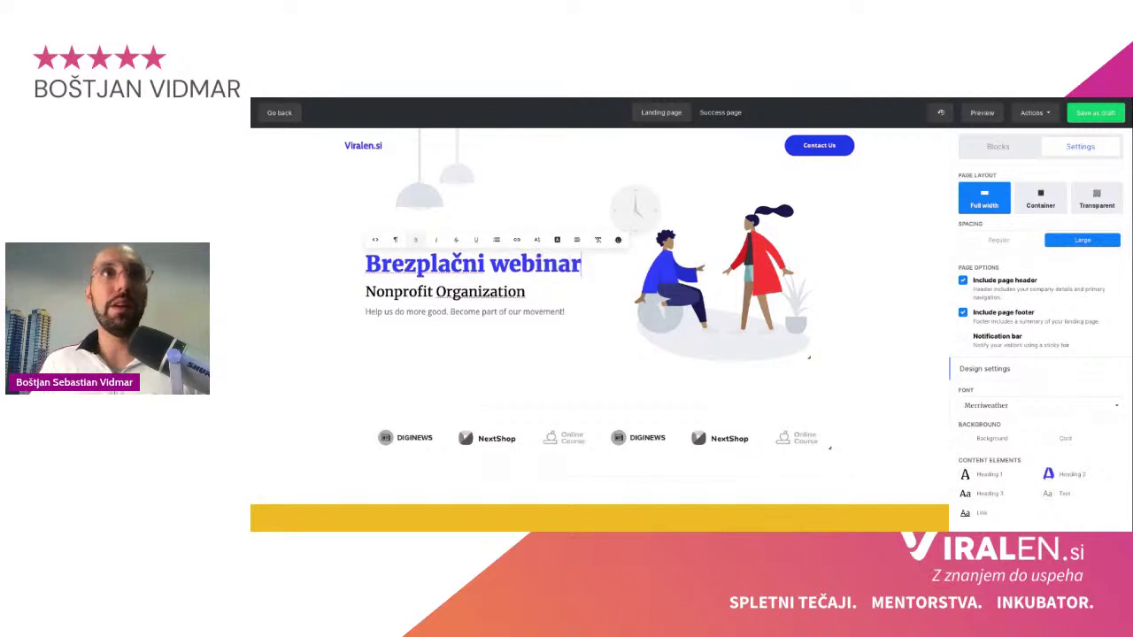
# Step: Replace the "Nonprofit Organization" subheading with "1.10.2023 se nam pridruži na izjemnem dogodku"
pyautogui.doubleClick(478, 291)
pyautogui.hotkey('shift', 'Home')
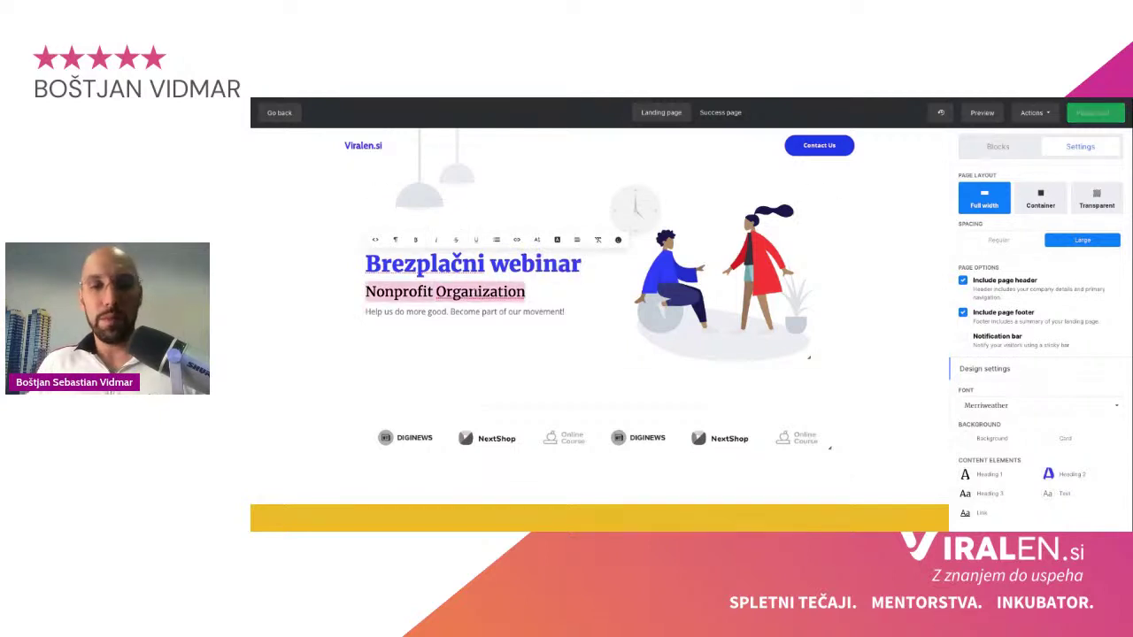
pyautogui.write('1.10.202')
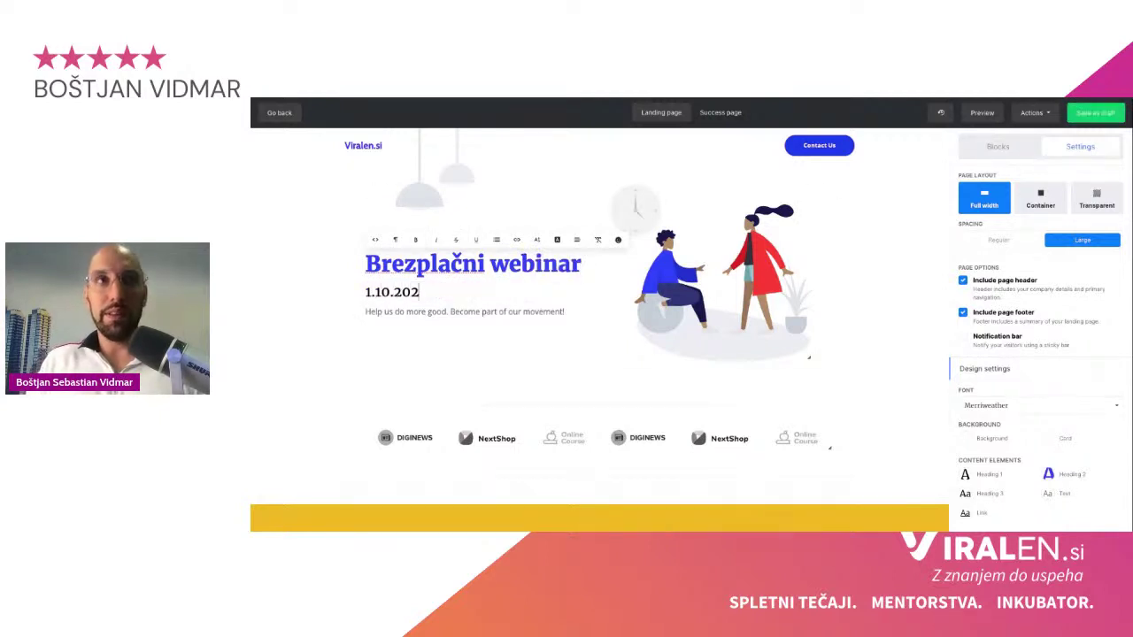
pyautogui.write('3 se ')
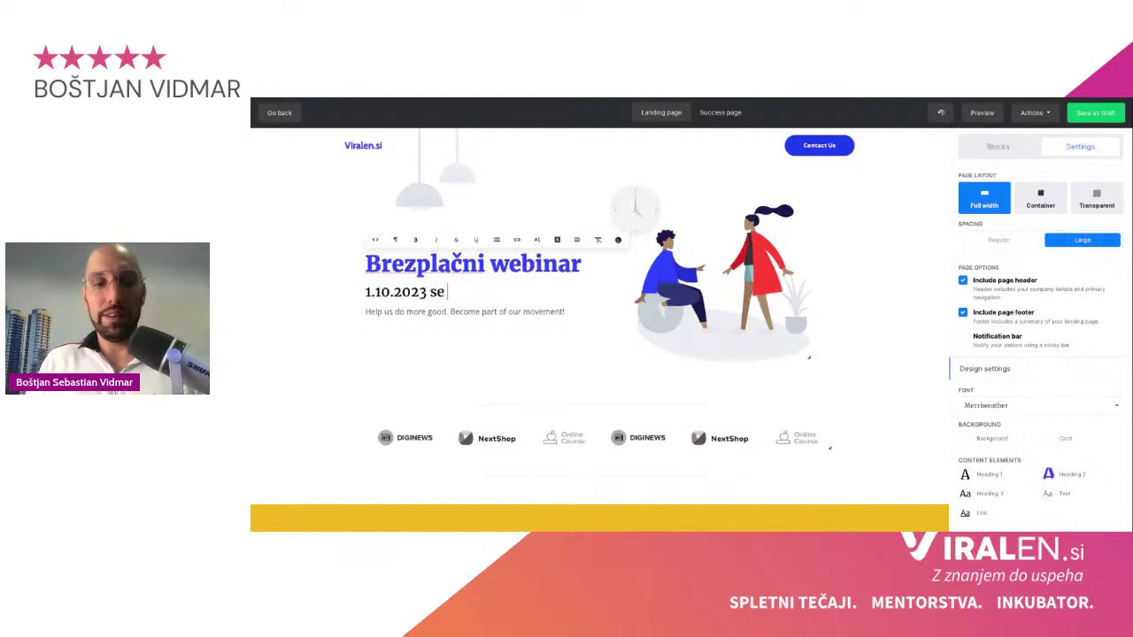
pyautogui.write('nam pridruči n')
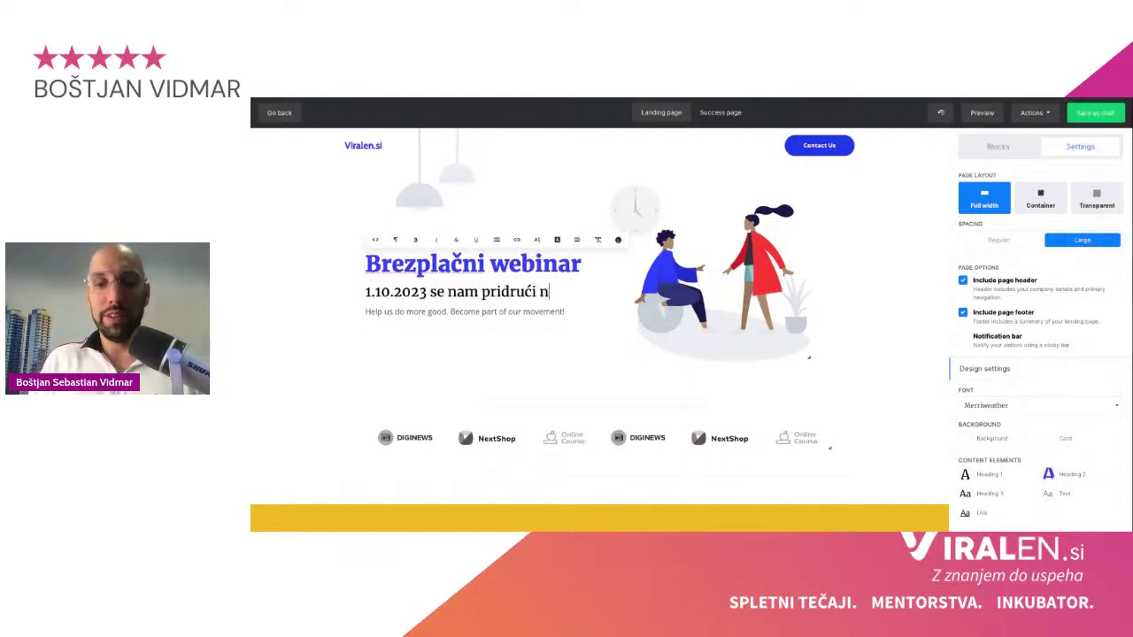
pyautogui.write('a izn')
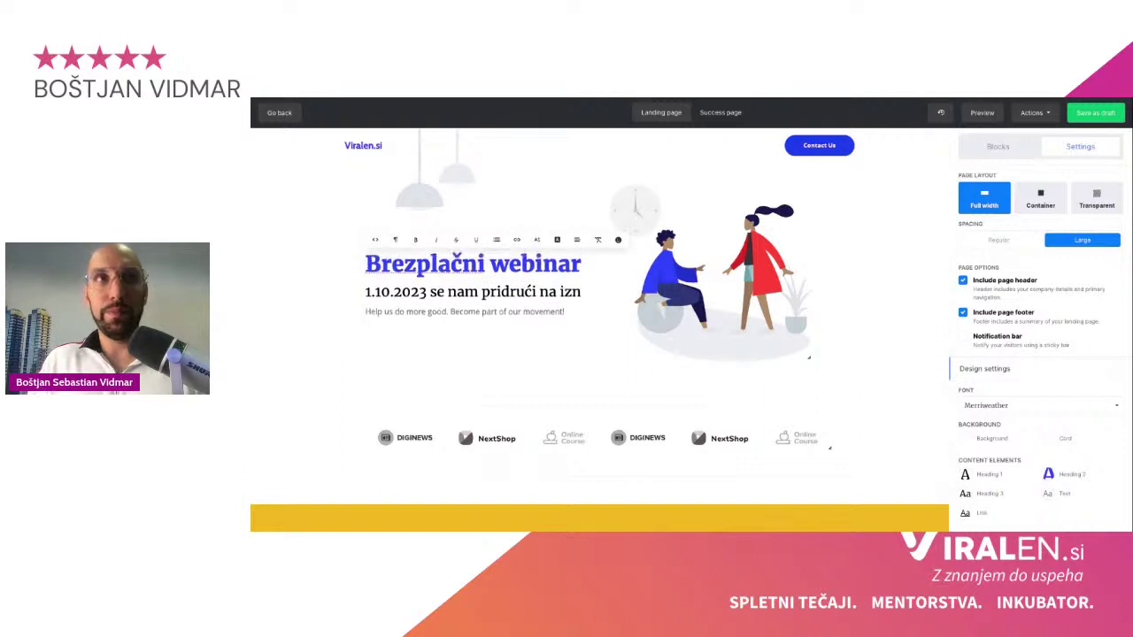
pyautogui.press('BackSpace')
pyautogui.press('BackSpace')
pyautogui.press('BackSpace')
pyautogui.press('BackSpace')
pyautogui.press('BackSpace')
pyautogui.press('BackSpace')
pyautogui.press('BackSpace')
pyautogui.press('BackSpace')
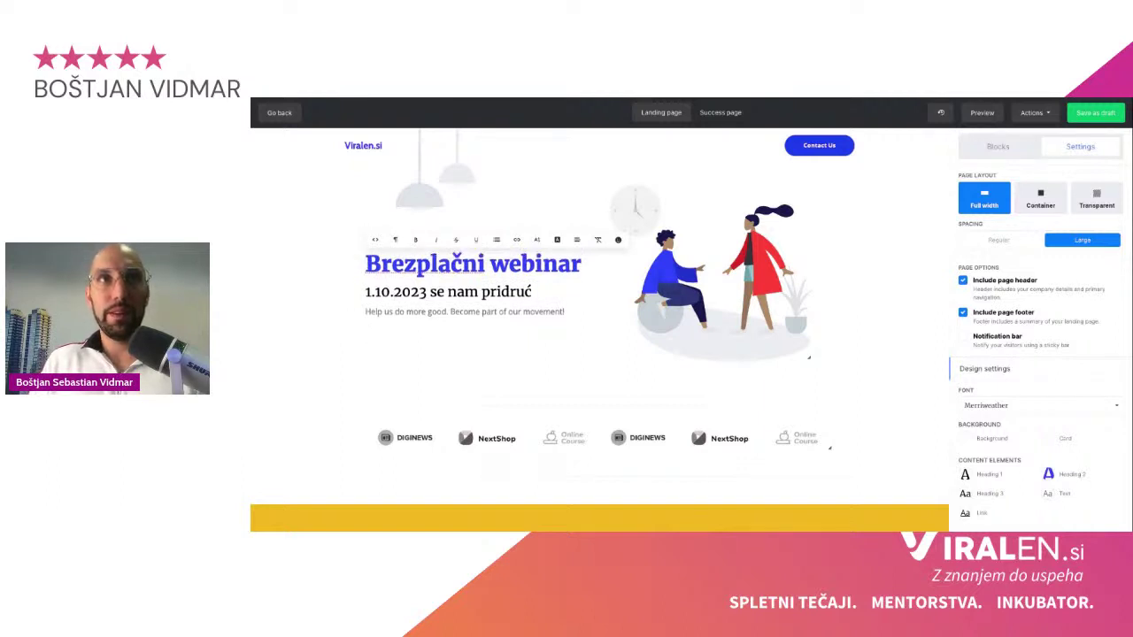
pyautogui.write('ži na izj')
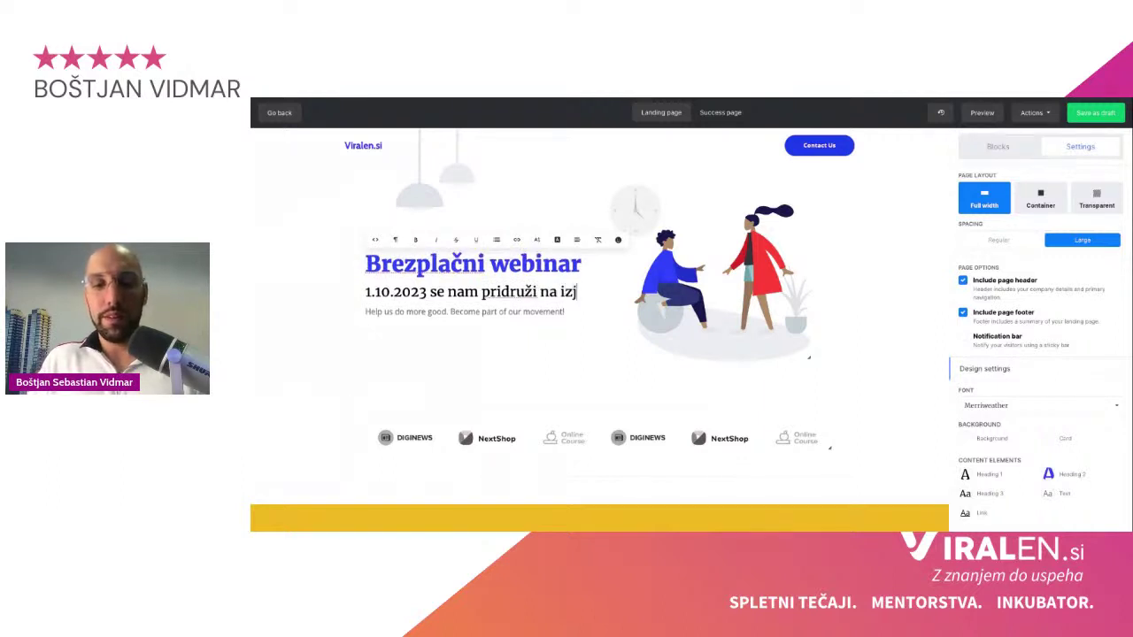
pyautogui.write('emnem dogodku')
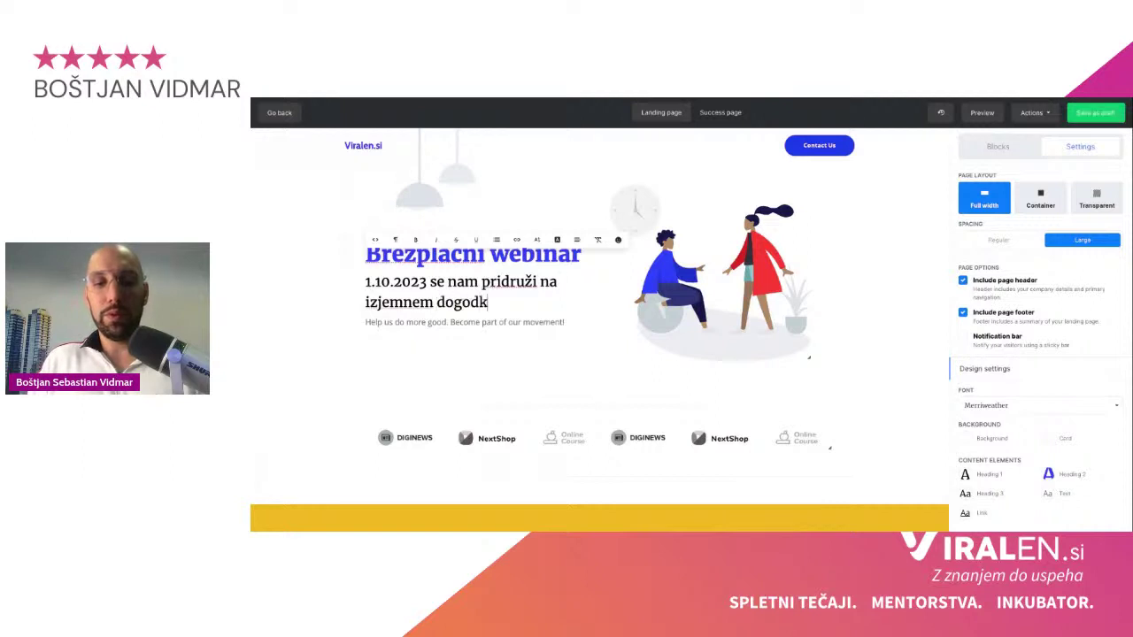
# Step: Replace the small description line under the subheading with "Dodatni tekst"
pyautogui.tripleClick(500, 323)
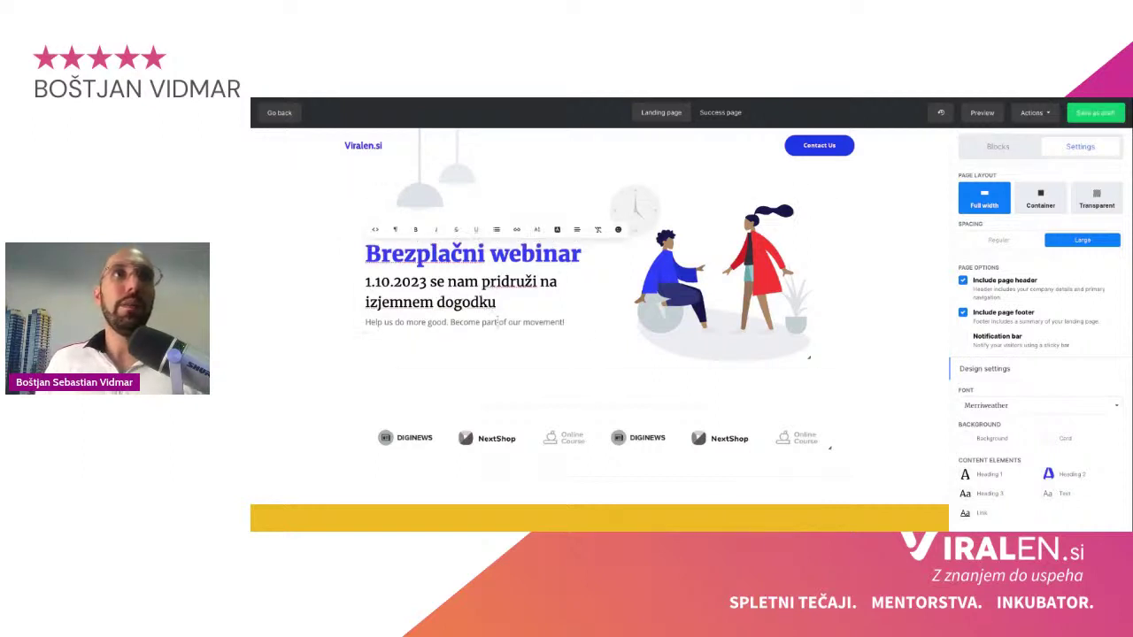
pyautogui.write('Dod')
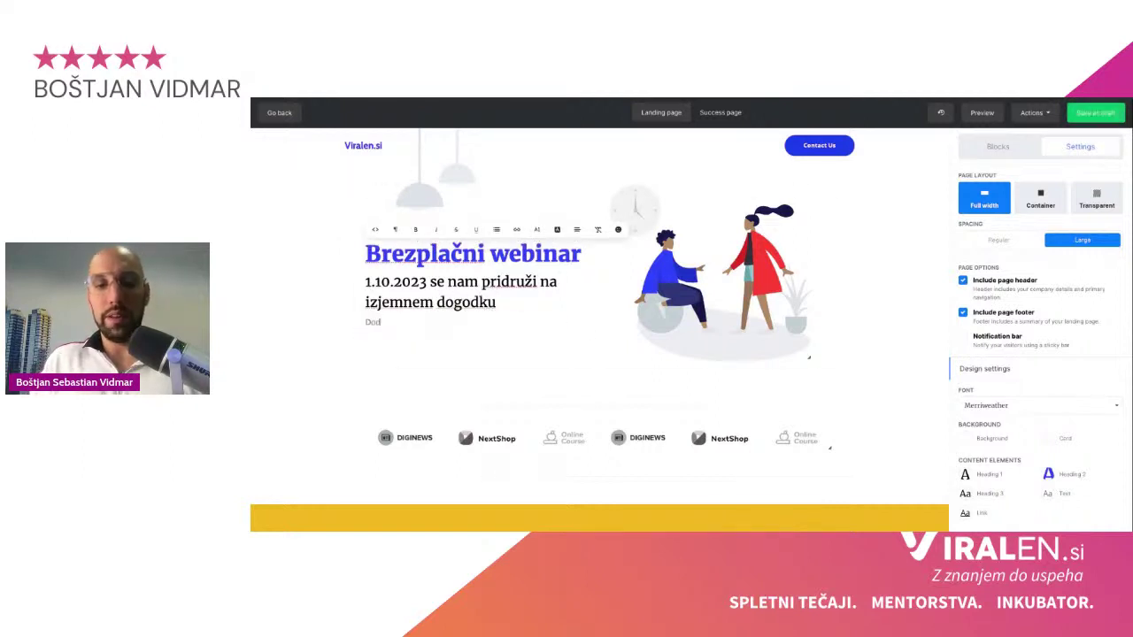
pyautogui.write('atni tekst')
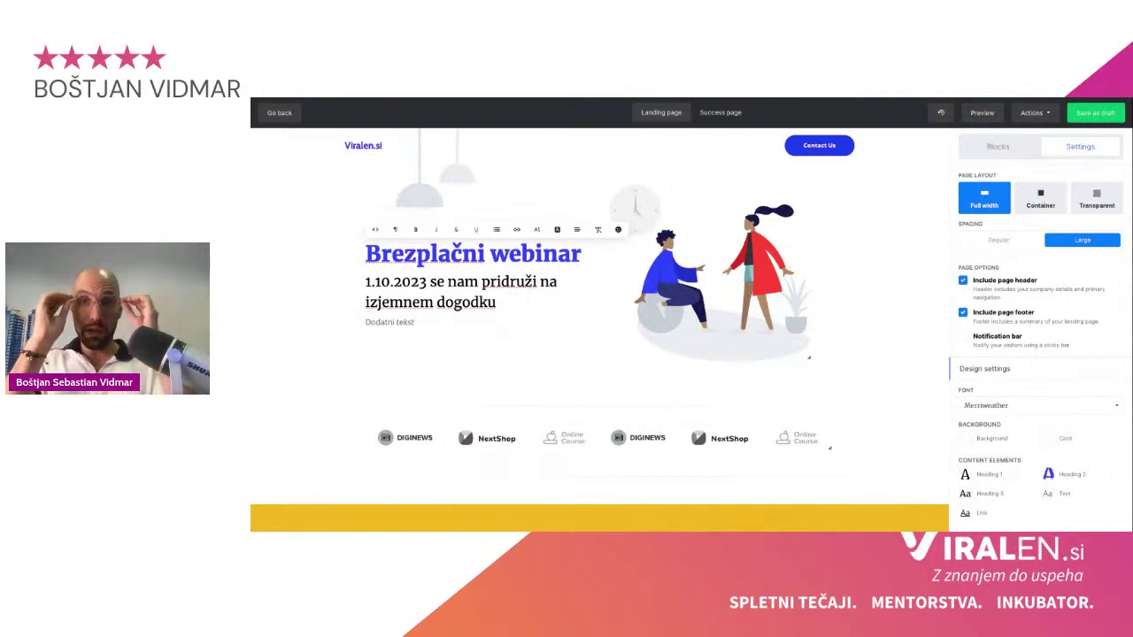
# Step: Try the Video media type and the Left media position on the hero's Image + Content block, switching back to Image and Right
pyautogui.click(724, 283)
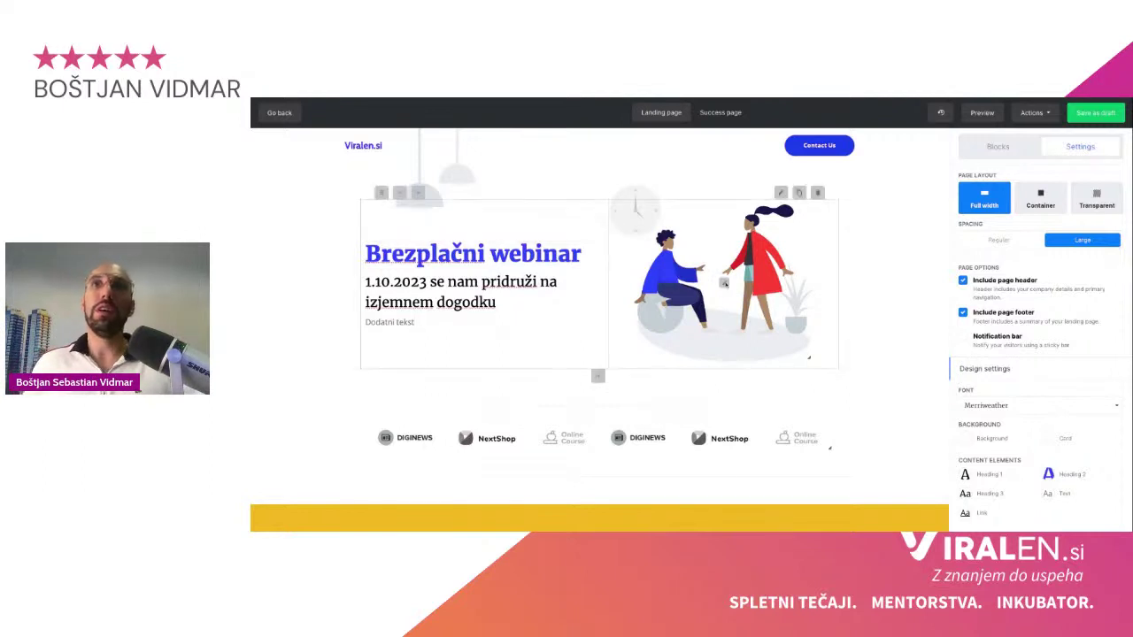
pyautogui.click(723, 283)
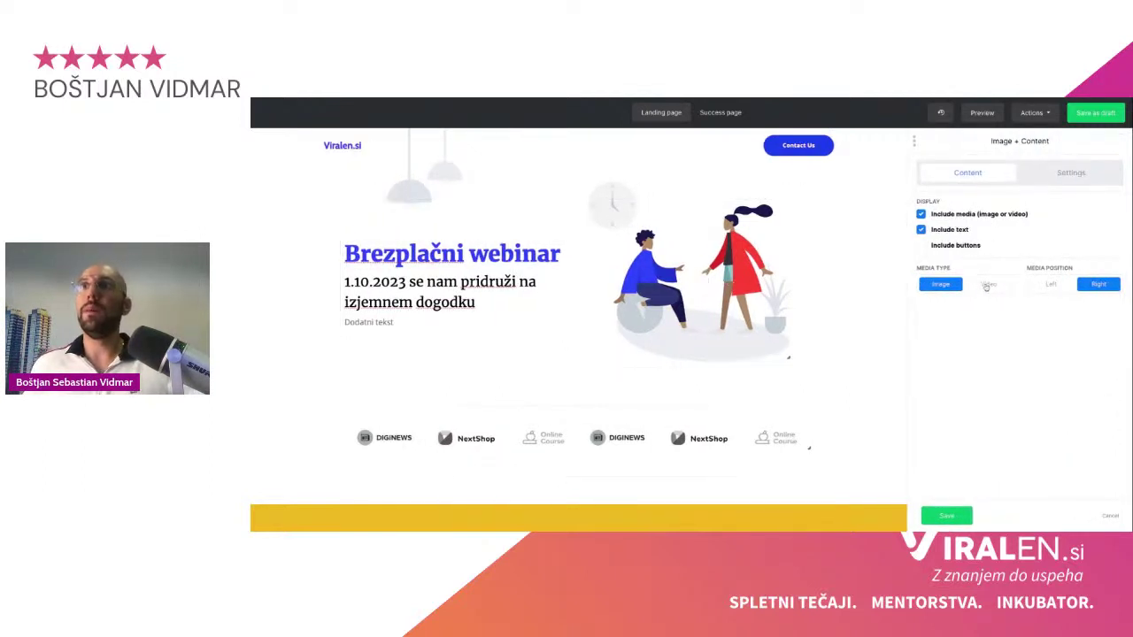
pyautogui.click(987, 285)
pyautogui.click(940, 284)
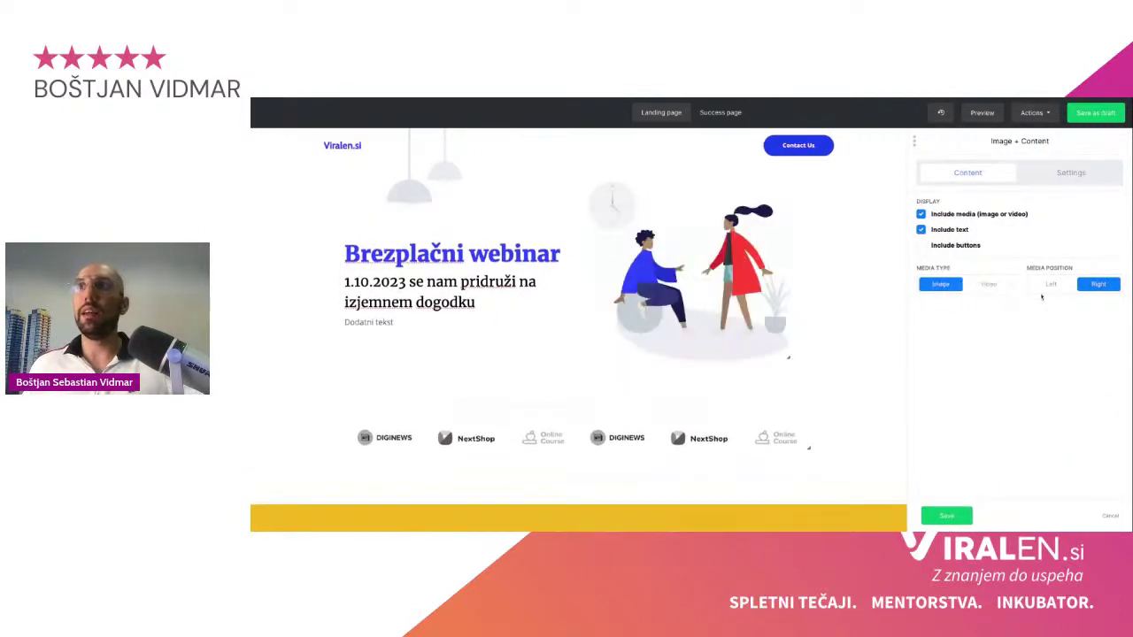
pyautogui.click(1044, 287)
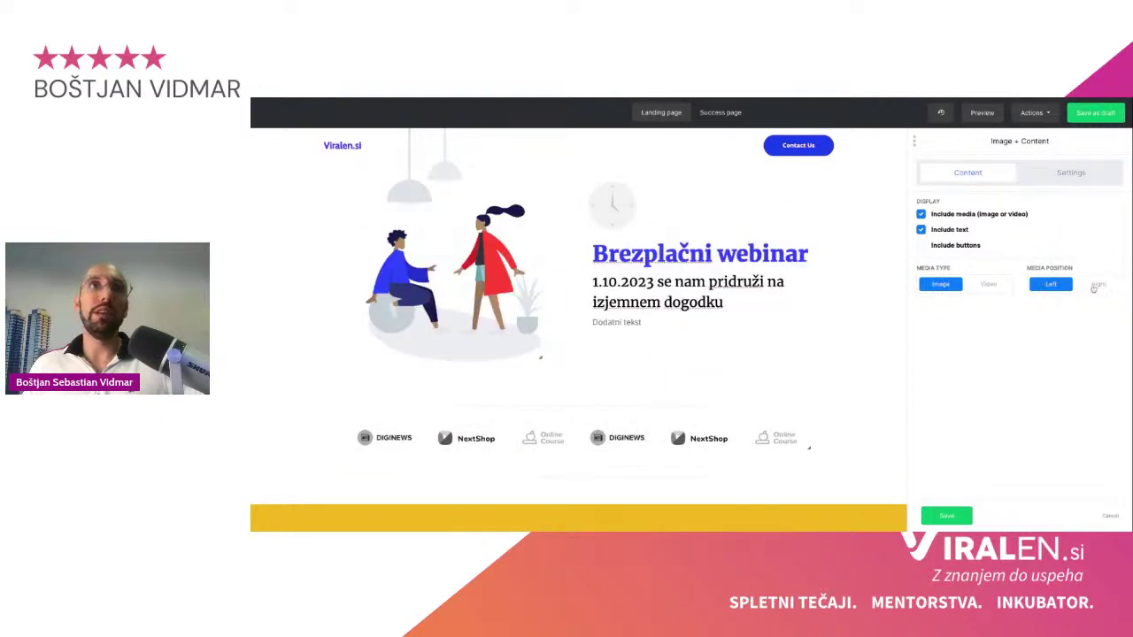
pyautogui.click(1098, 284)
# Step: Move the three-column Join, Impact and Take Action block above the "Stay Up to Date!" signup section
pyautogui.scroll(-2, 469, 375)
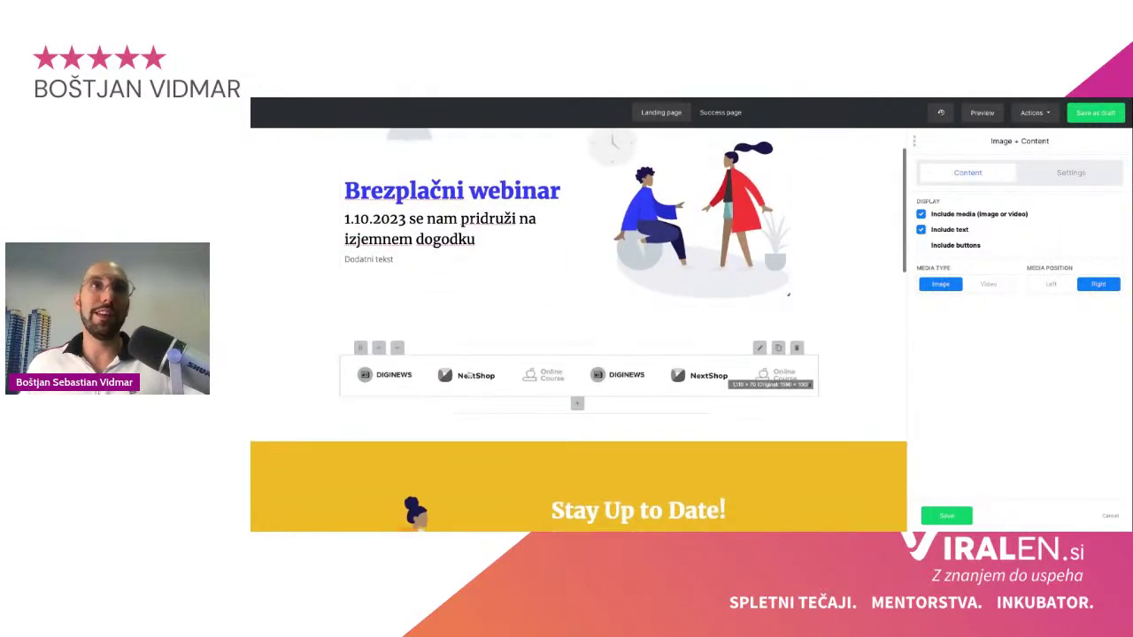
pyautogui.scroll(-1, 734, 368)
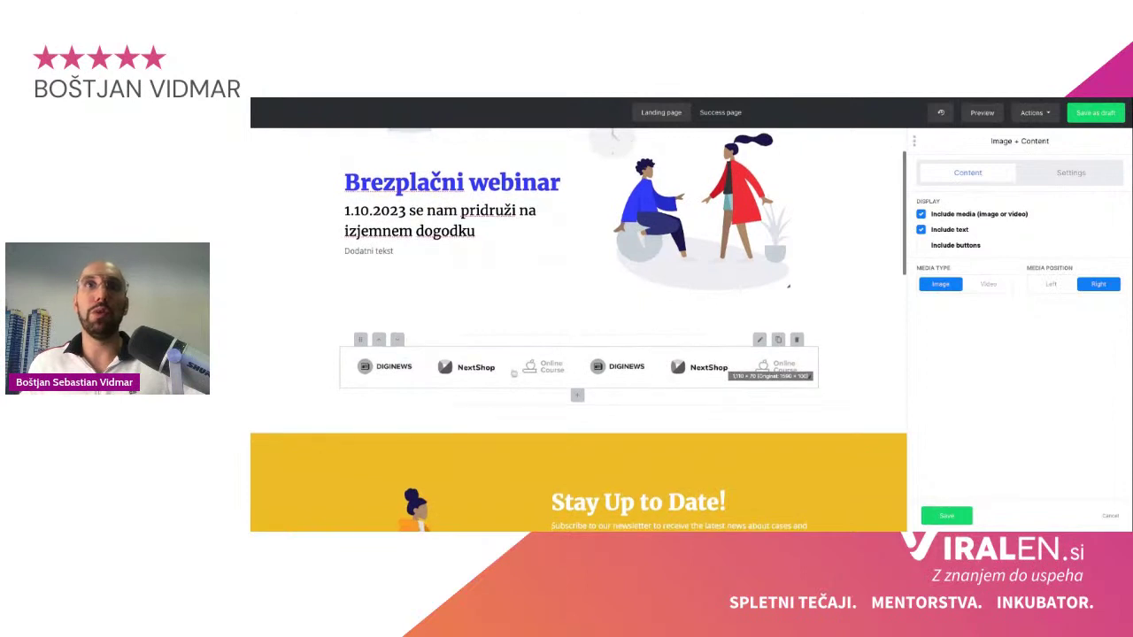
pyautogui.scroll(-2, 513, 372)
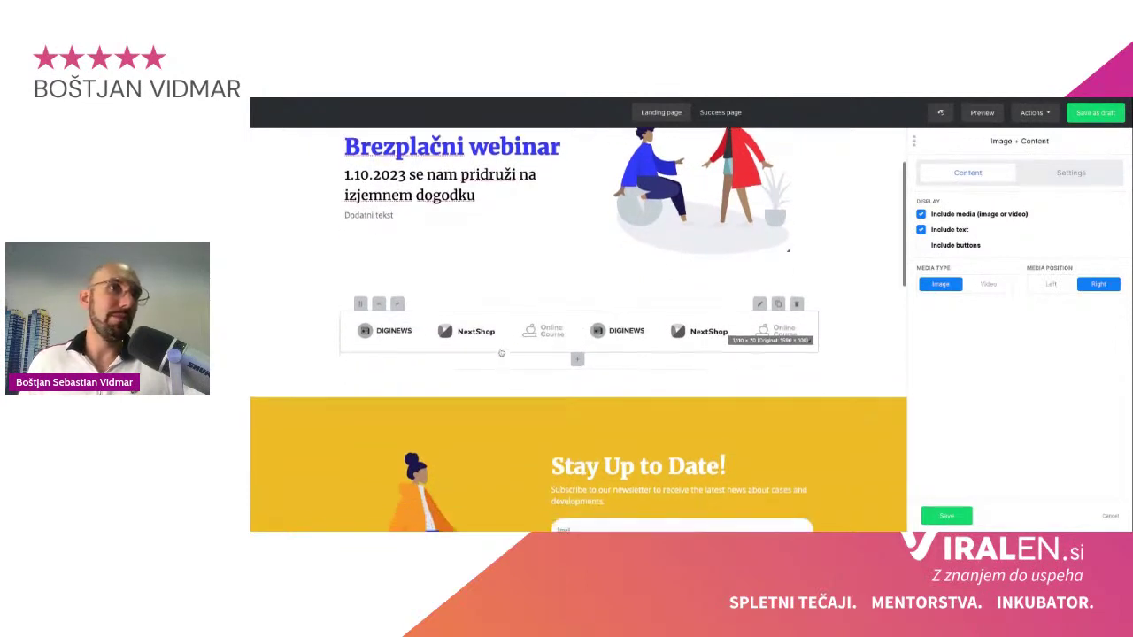
pyautogui.scroll(-3, 501, 353)
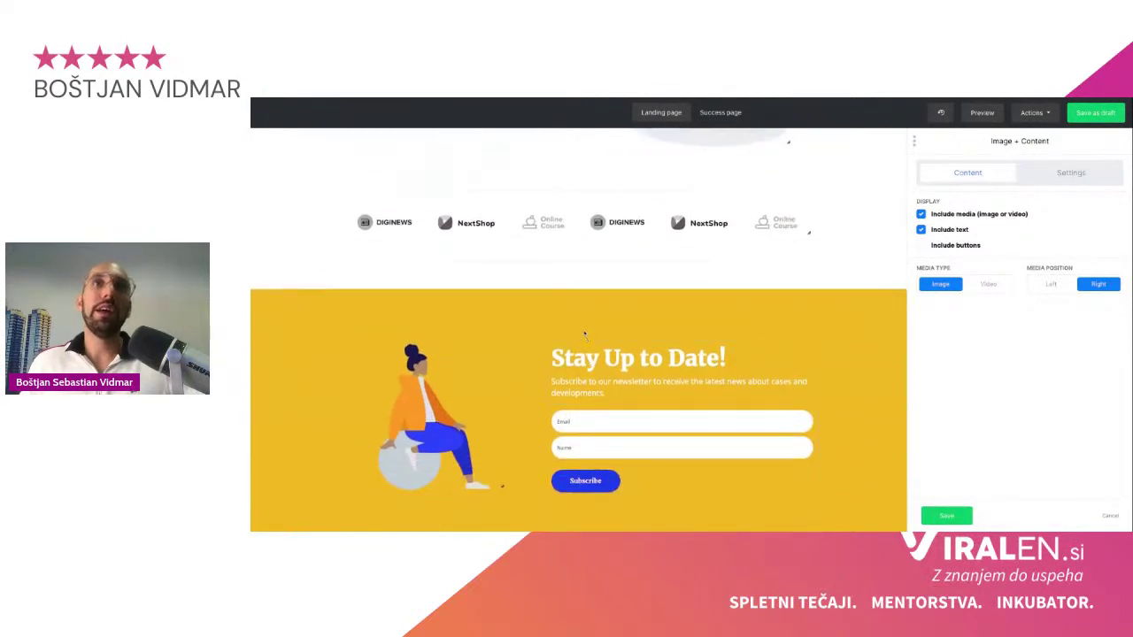
pyautogui.scroll(-2, 584, 333)
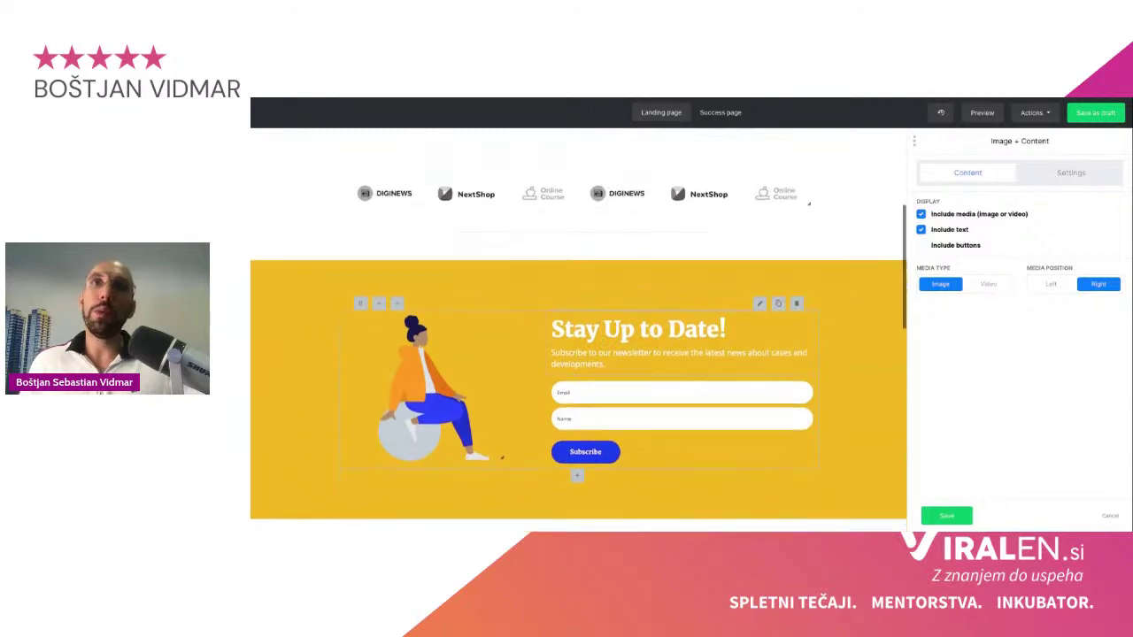
pyautogui.scroll(-5, 578, 354)
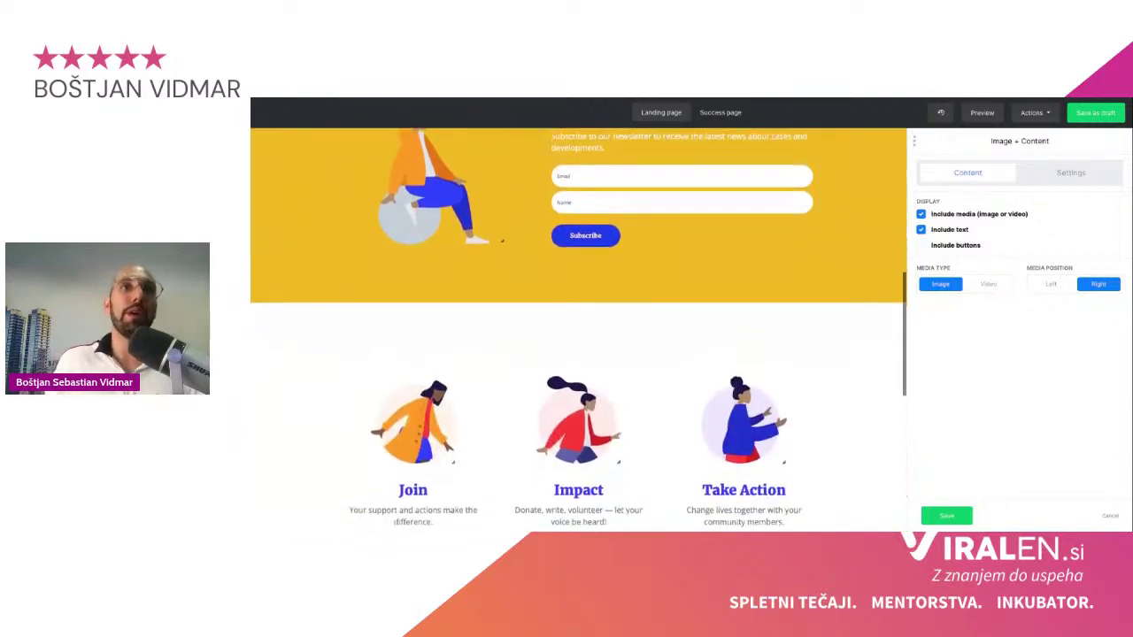
pyautogui.scroll(-2, 402, 354)
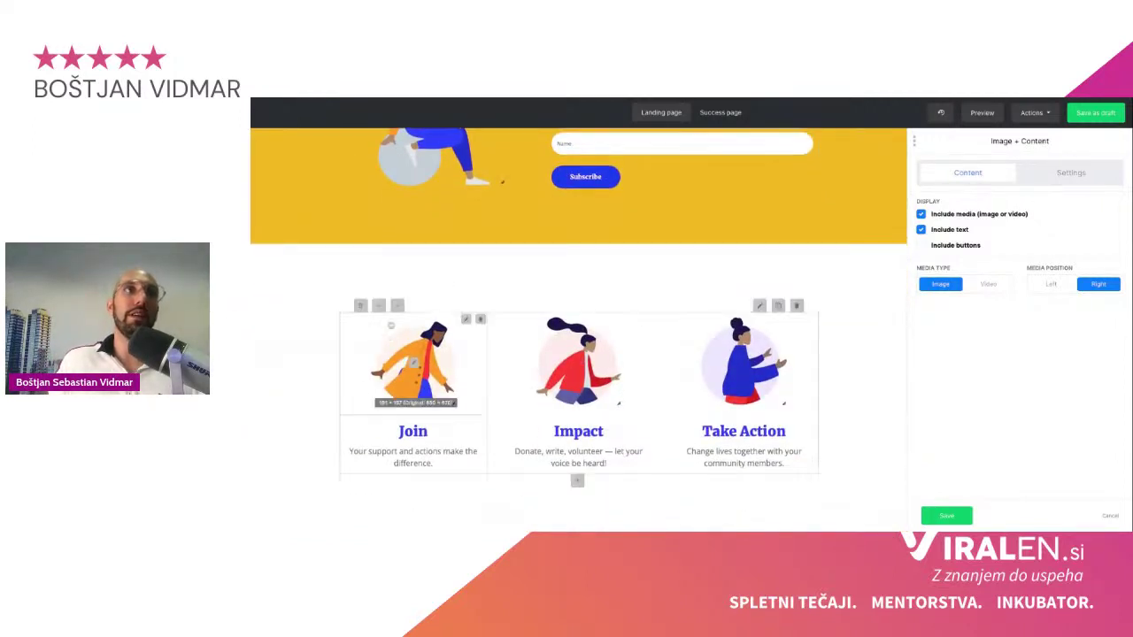
pyautogui.click(378, 306)
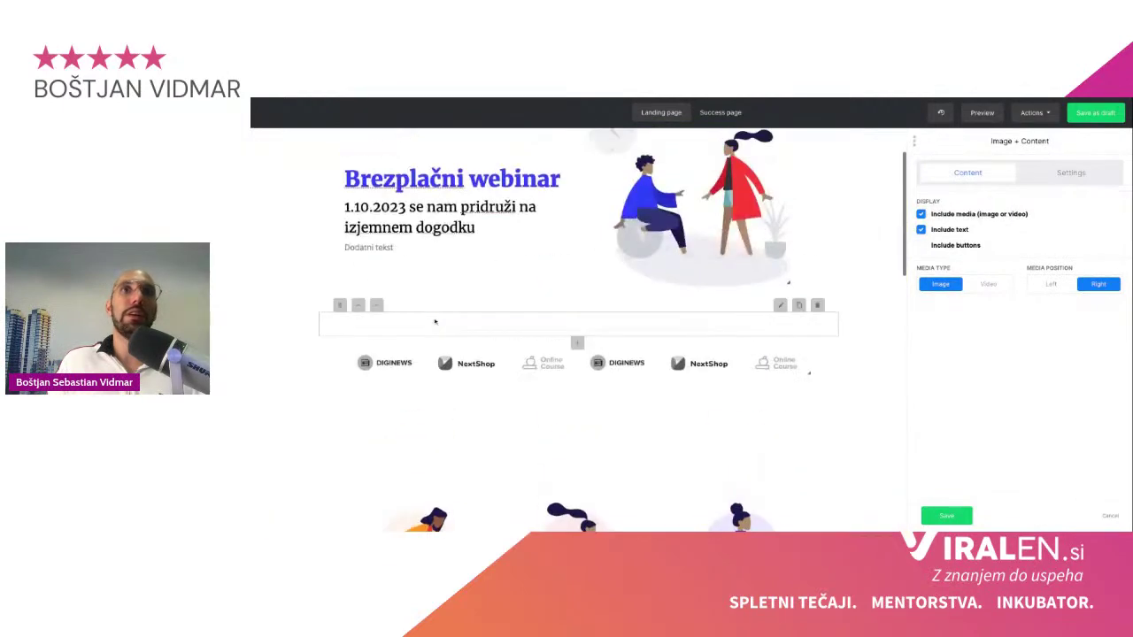
# Step: Replace the "Join" column heading with "V živo" and the "Impact" column heading with "Dosotp po dogodku"
pyautogui.doubleClick(413, 355)
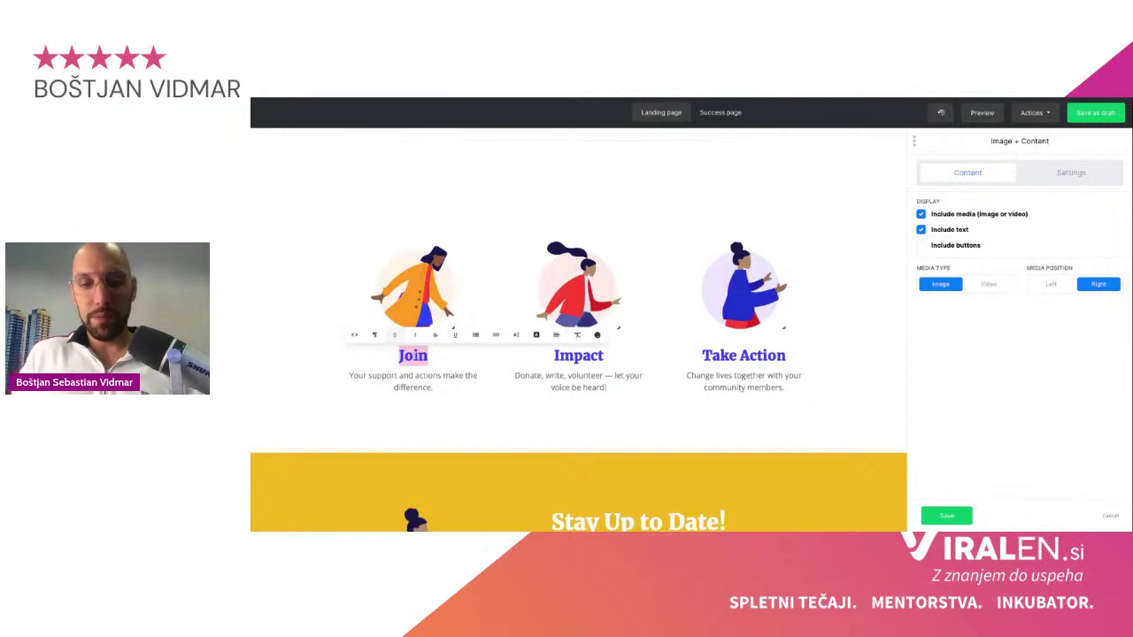
pyautogui.write('V živo')
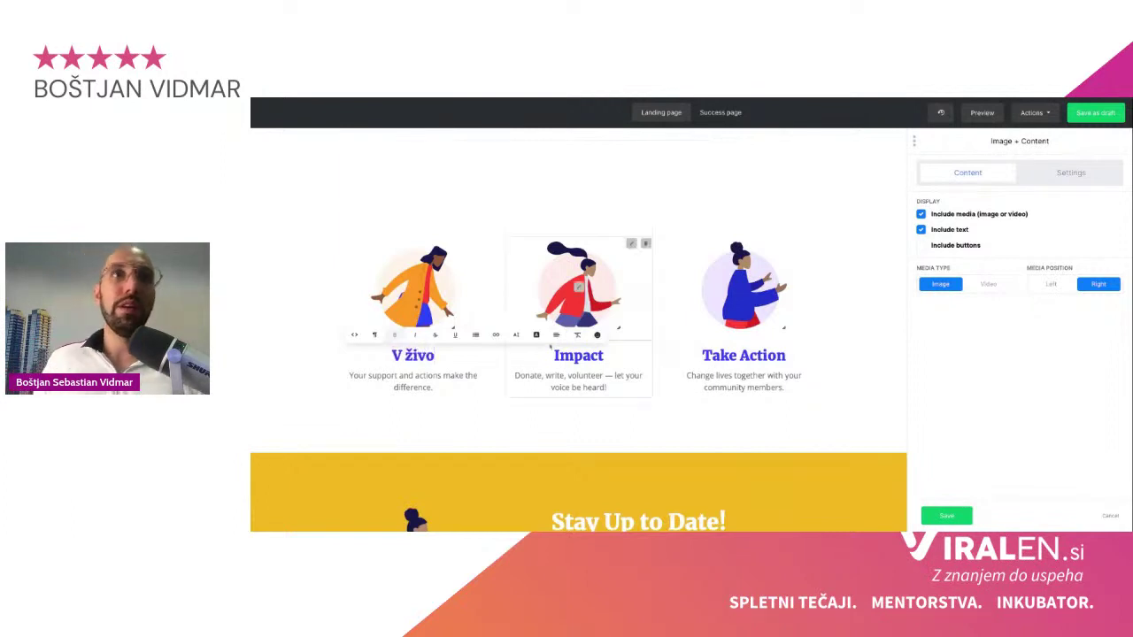
pyautogui.doubleClick(578, 355)
pyautogui.write('Doso')
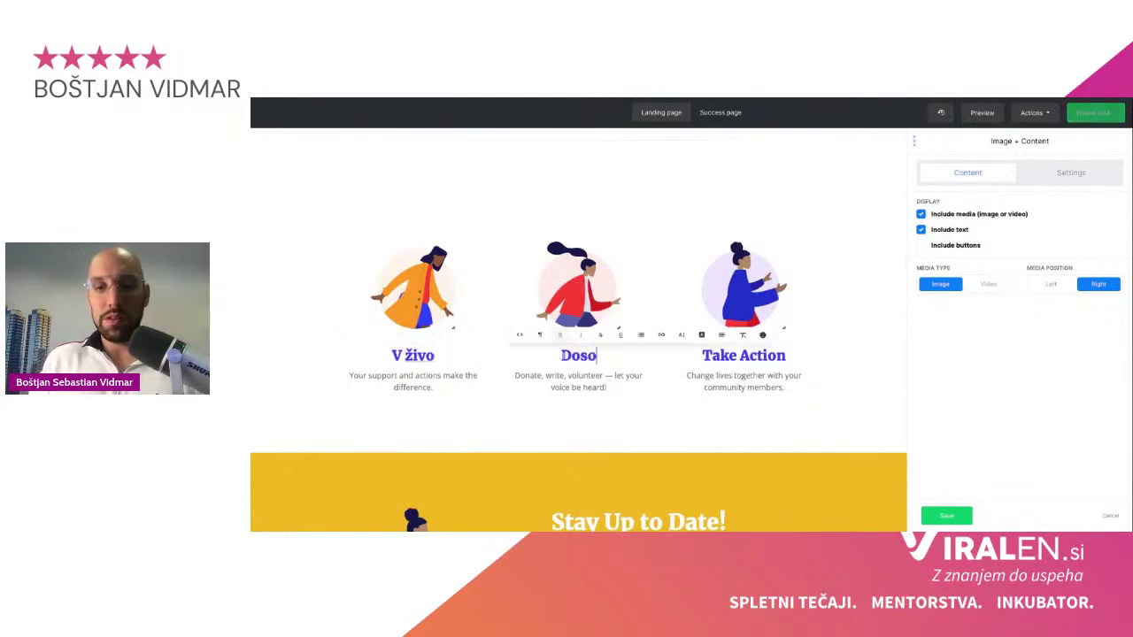
pyautogui.write('tp po dogodku')
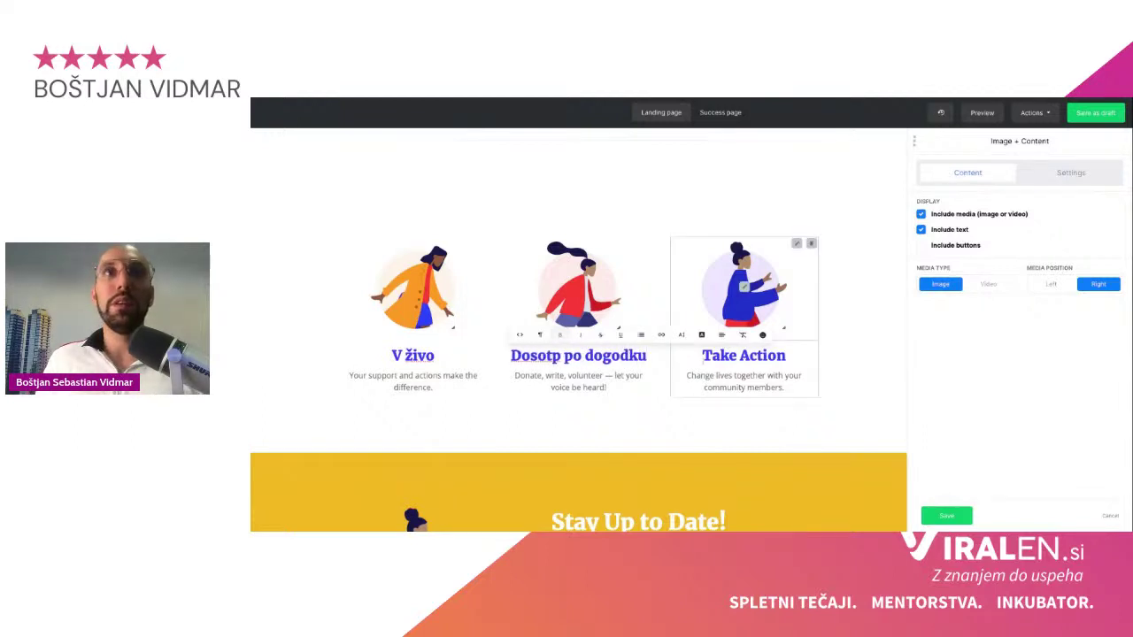
# Step: Replace the "Take Action" column heading with "PDF guide"
pyautogui.moveTo(702, 356); pyautogui.dragTo(785, 356)
pyautogui.write('PFD')
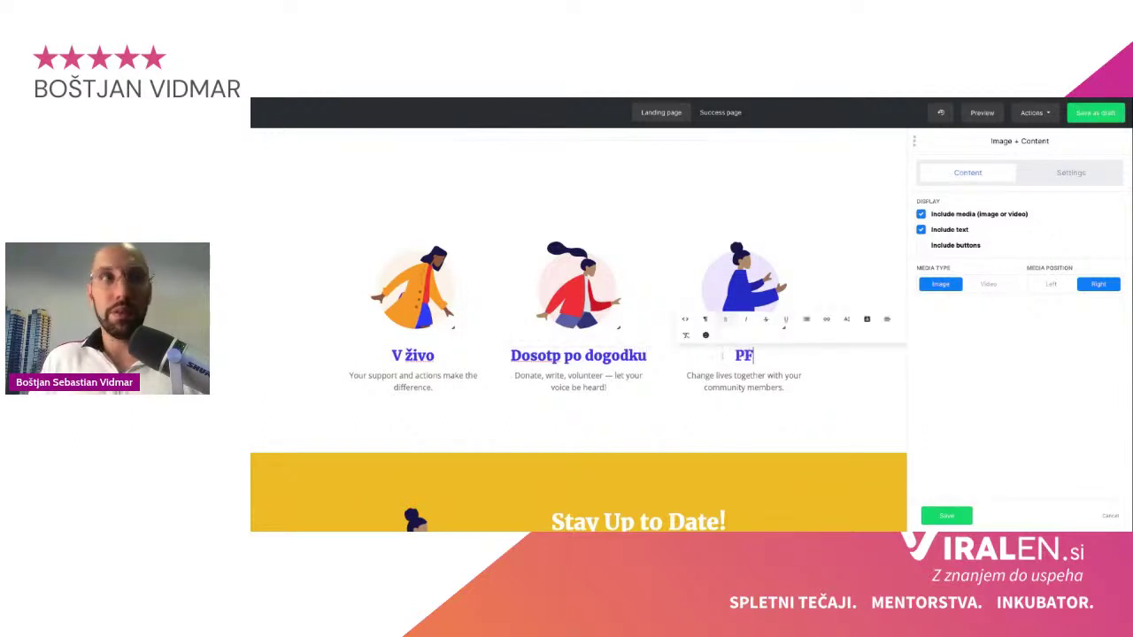
pyautogui.press('BackSpace')
pyautogui.press('BackSpace')
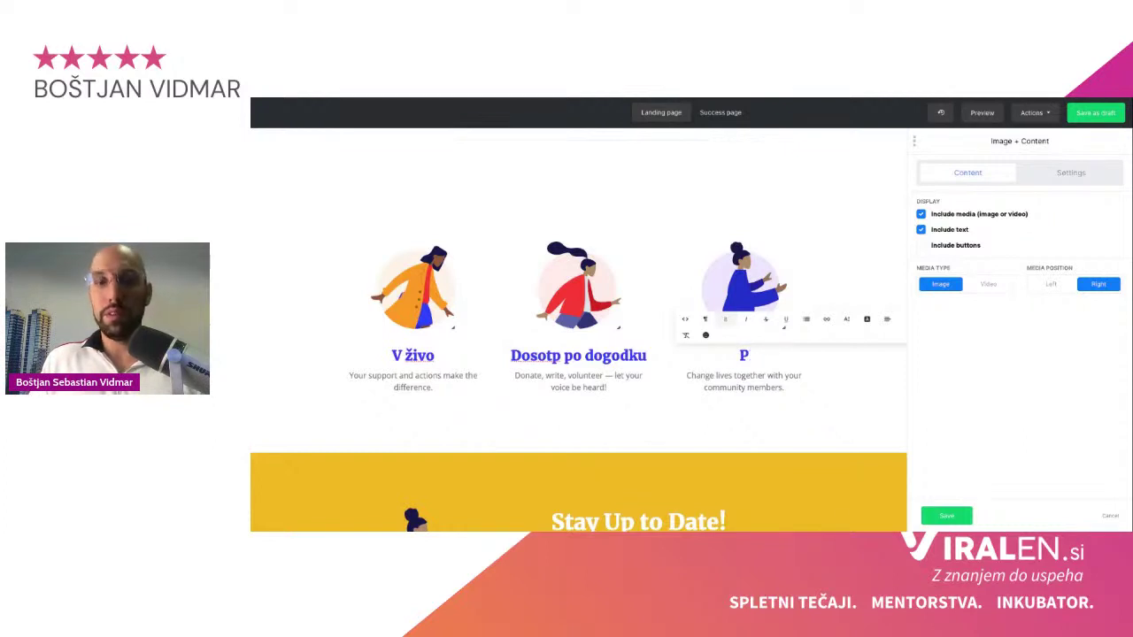
pyautogui.write('DF')
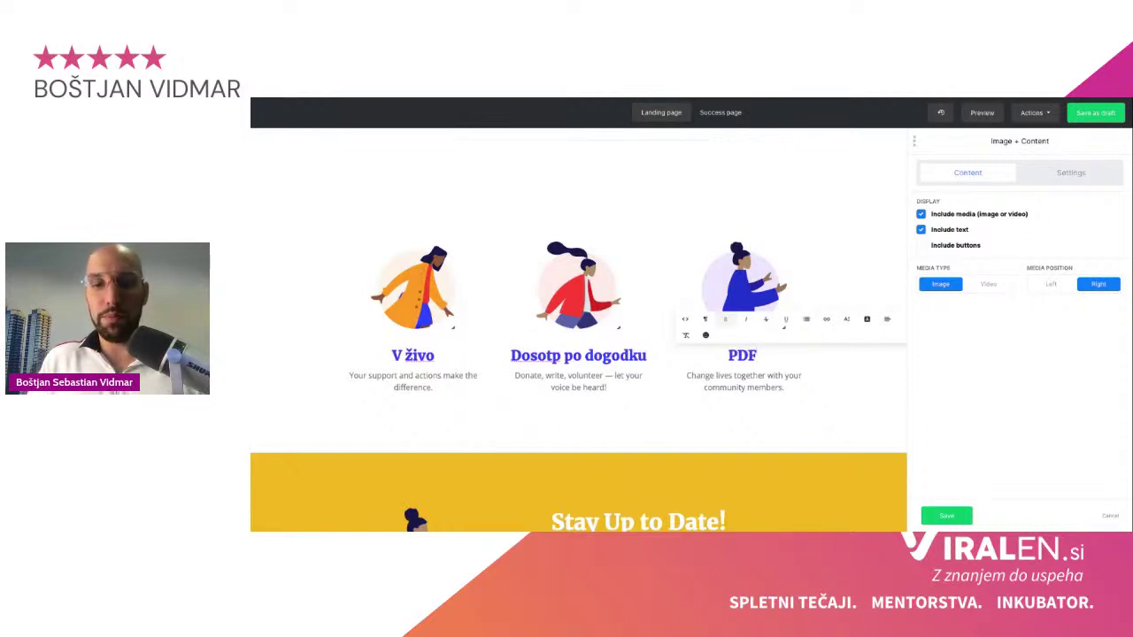
pyautogui.write(' guide')
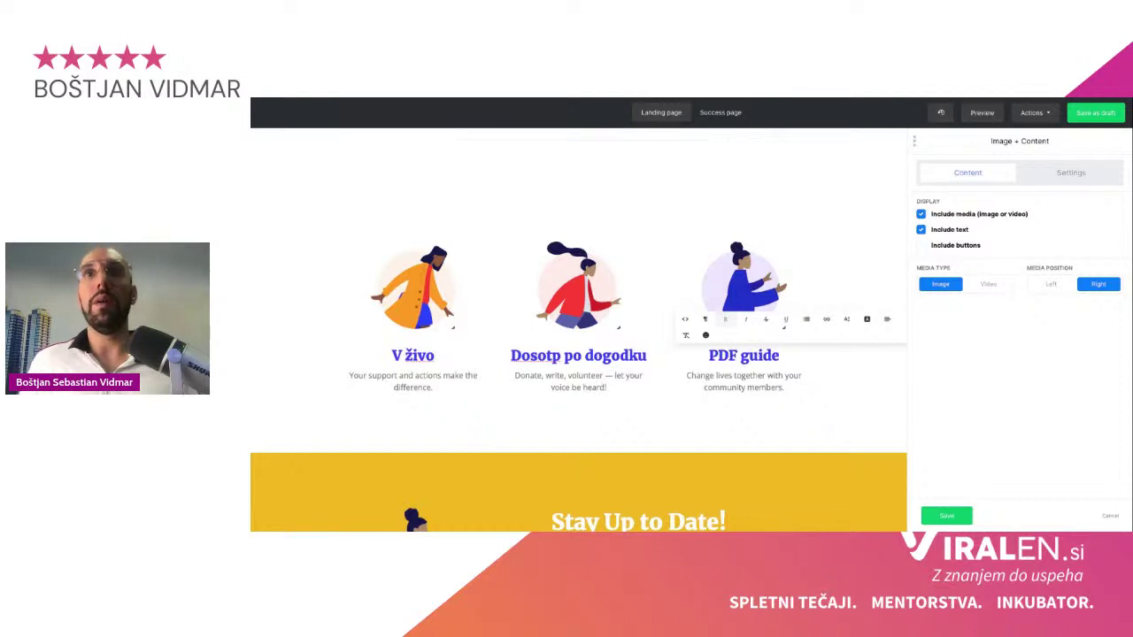
# Step: Replace the "Stay Up to Date!" heading of the yellow signup section with "Prijava"
pyautogui.scroll(-3, 502, 443)
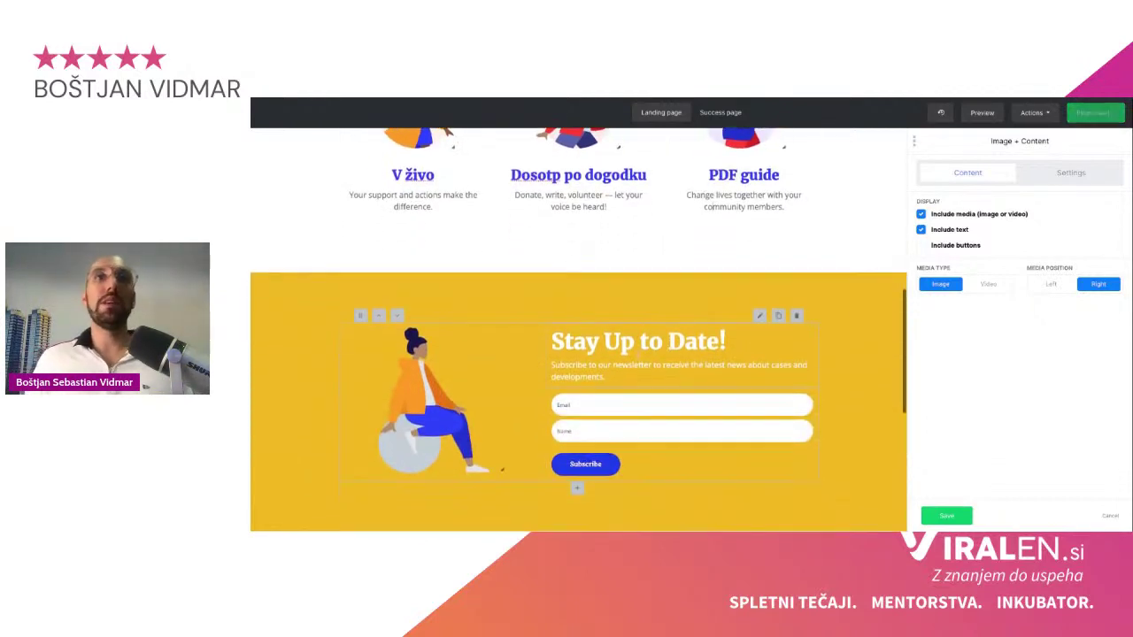
pyautogui.tripleClick(637, 340)
pyautogui.write('Prijava')
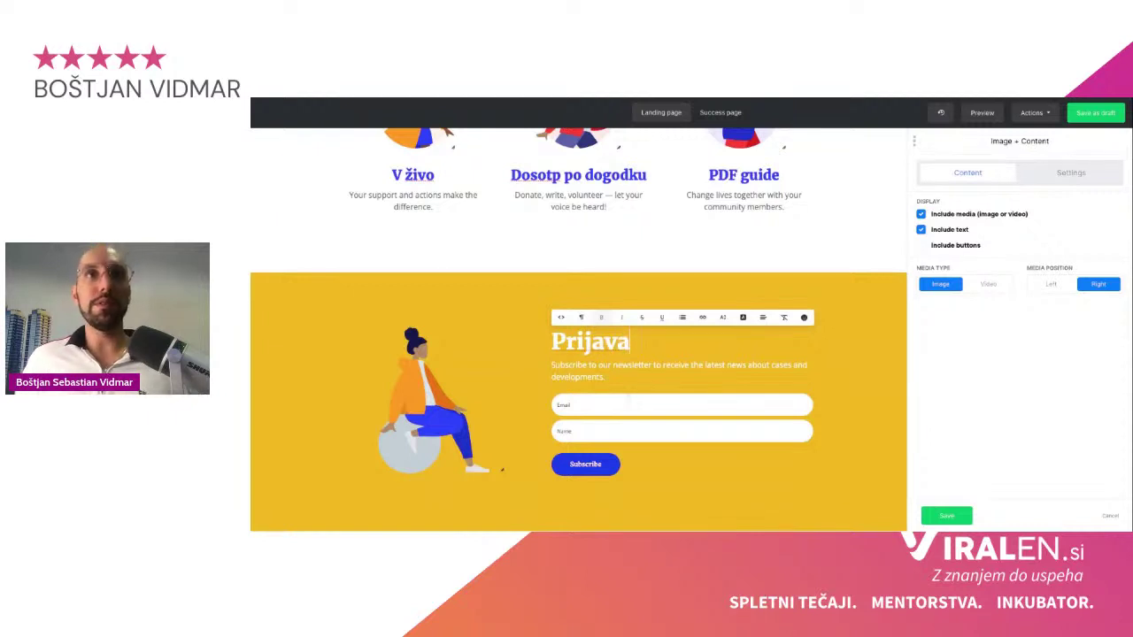
# Step: Change the label of the signup form's Email field to "e-pošta" and save the field
pyautogui.click(595, 358)
pyautogui.scroll(-1, 596, 358)
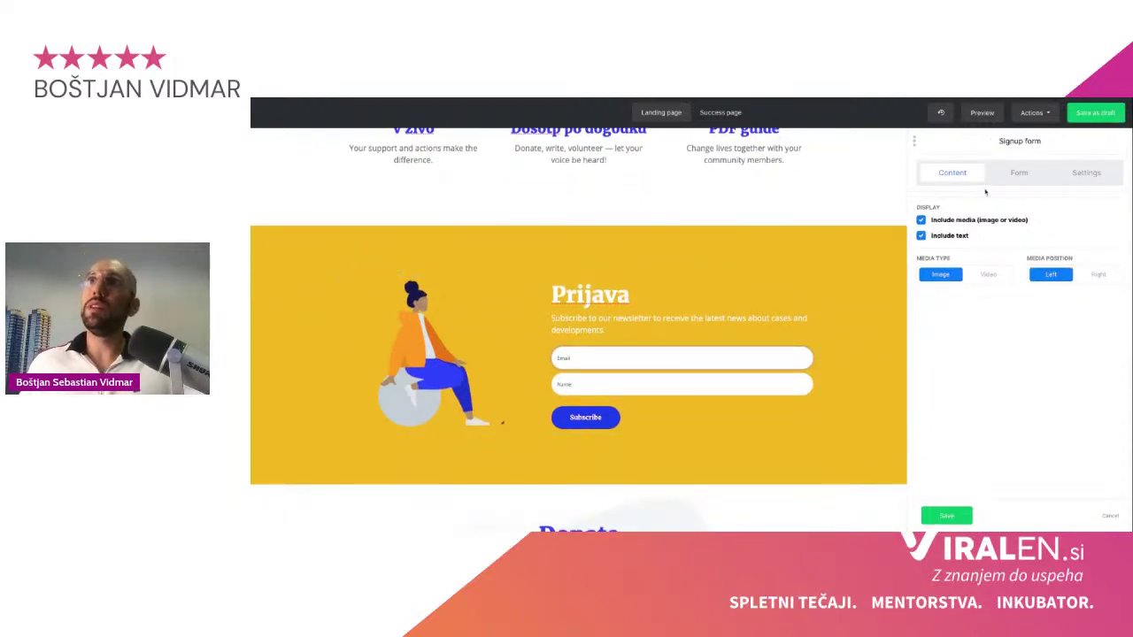
pyautogui.click(1019, 174)
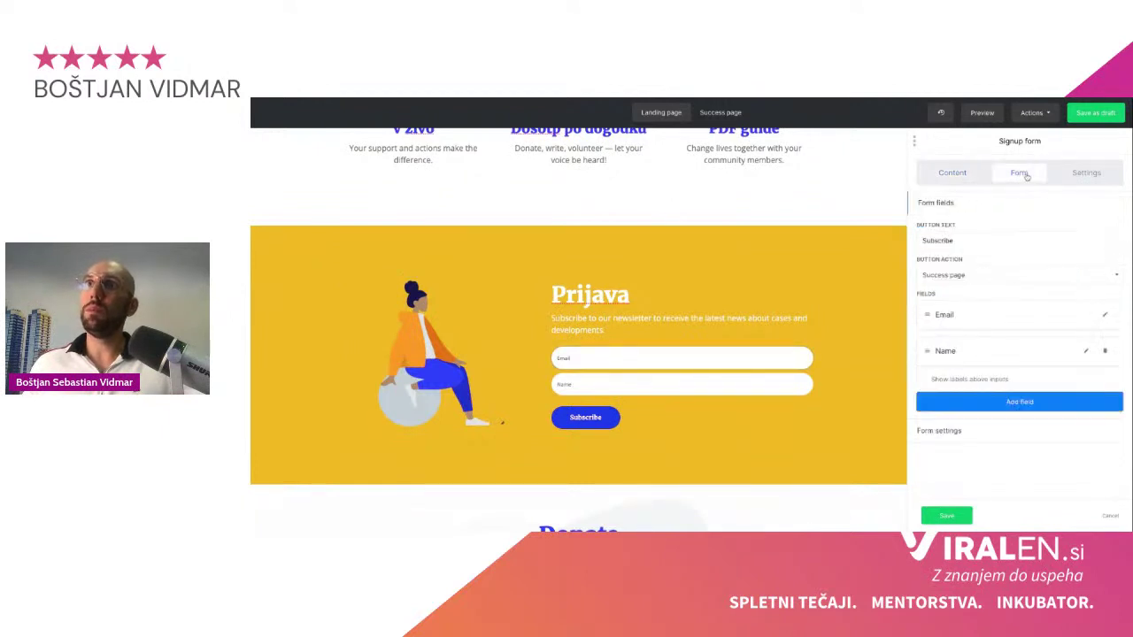
pyautogui.click(1106, 315)
pyautogui.doubleClick(973, 335)
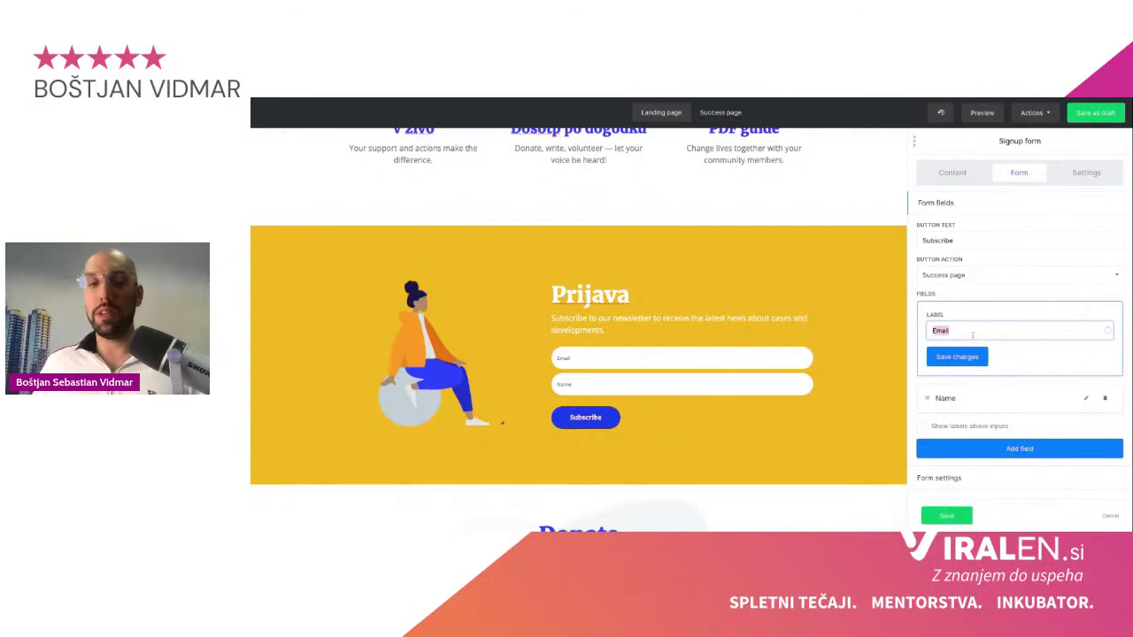
pyautogui.write('E-p')
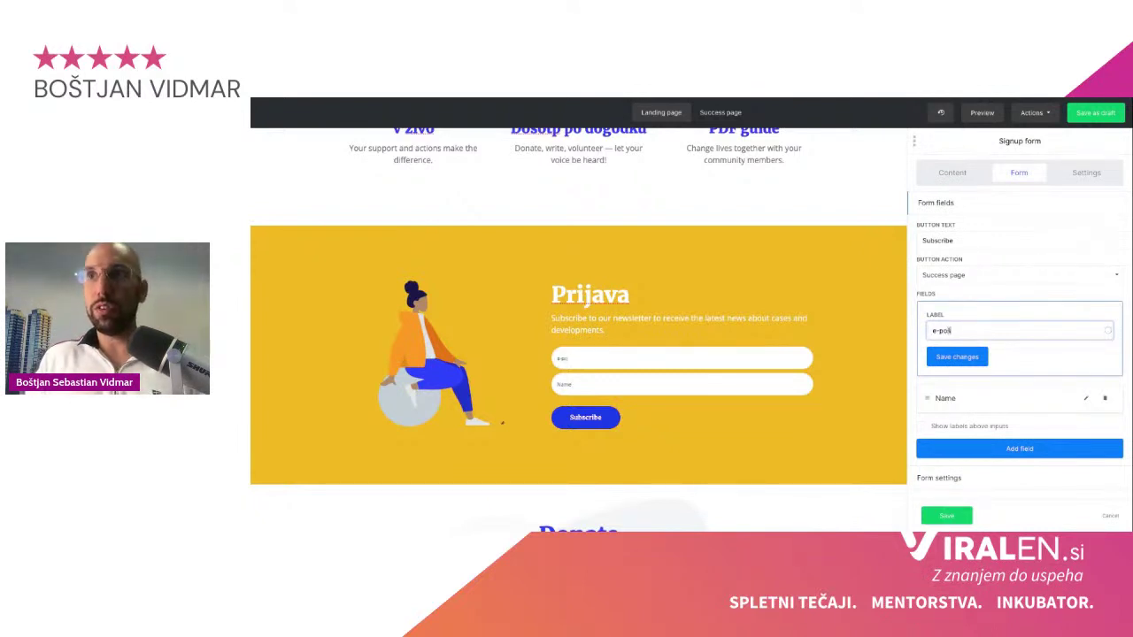
pyautogui.click(978, 355)
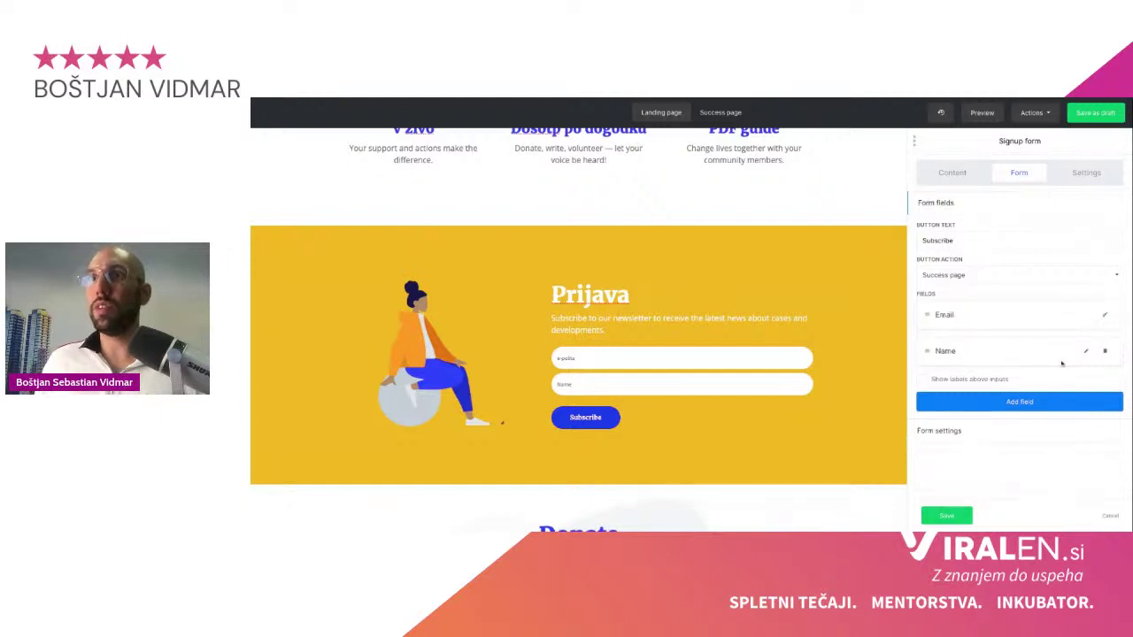
# Step: Change the label of the signup form's Name field to "Vaše ime" and move the field above Email
pyautogui.click(1087, 353)
pyautogui.scroll(-1, 938, 398)
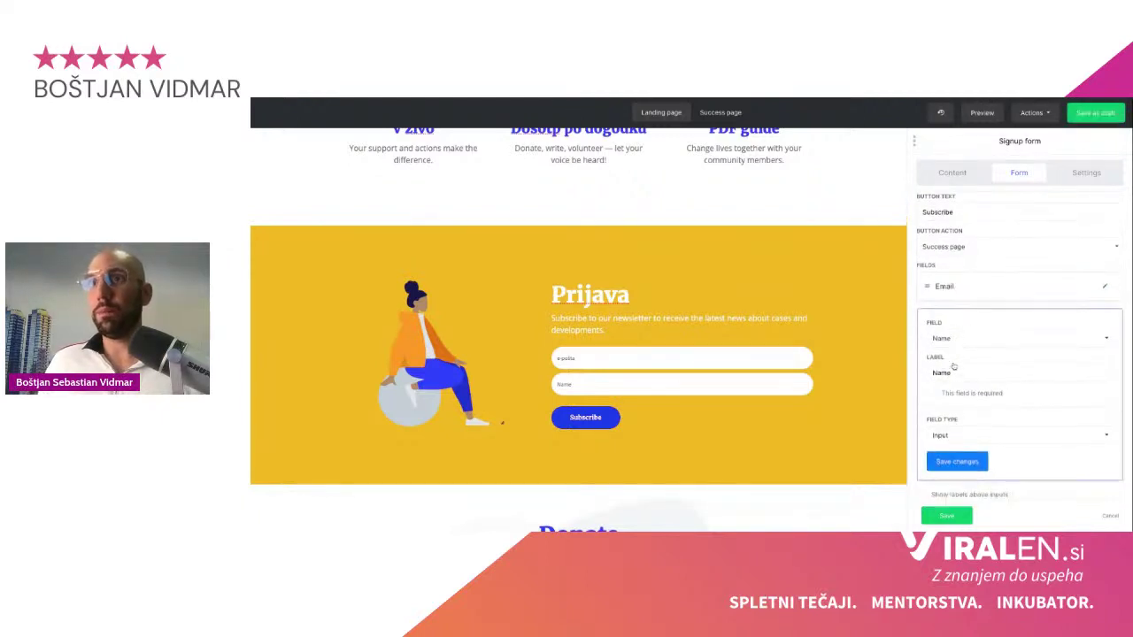
pyautogui.doubleClick(955, 370)
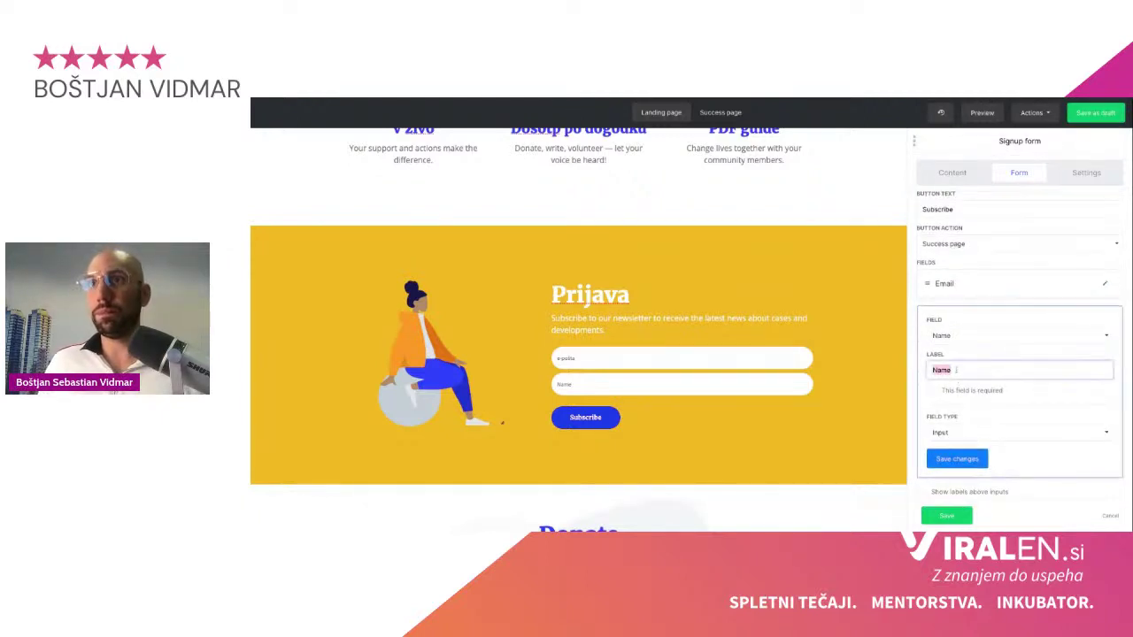
pyautogui.write('Vaše im')
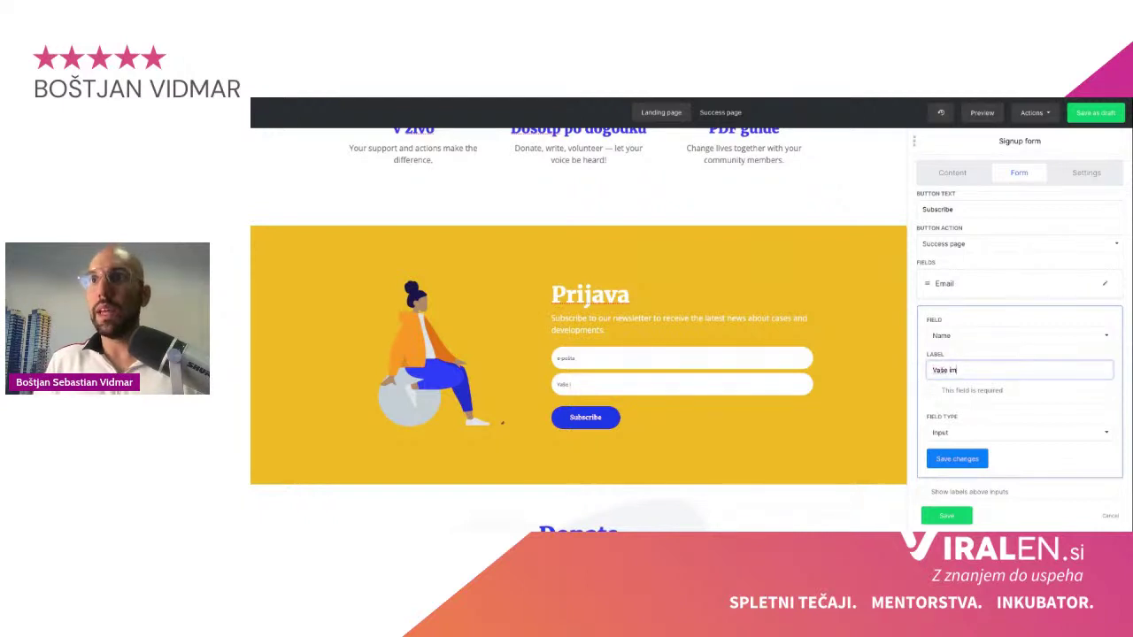
pyautogui.write('e')
pyautogui.click(958, 457)
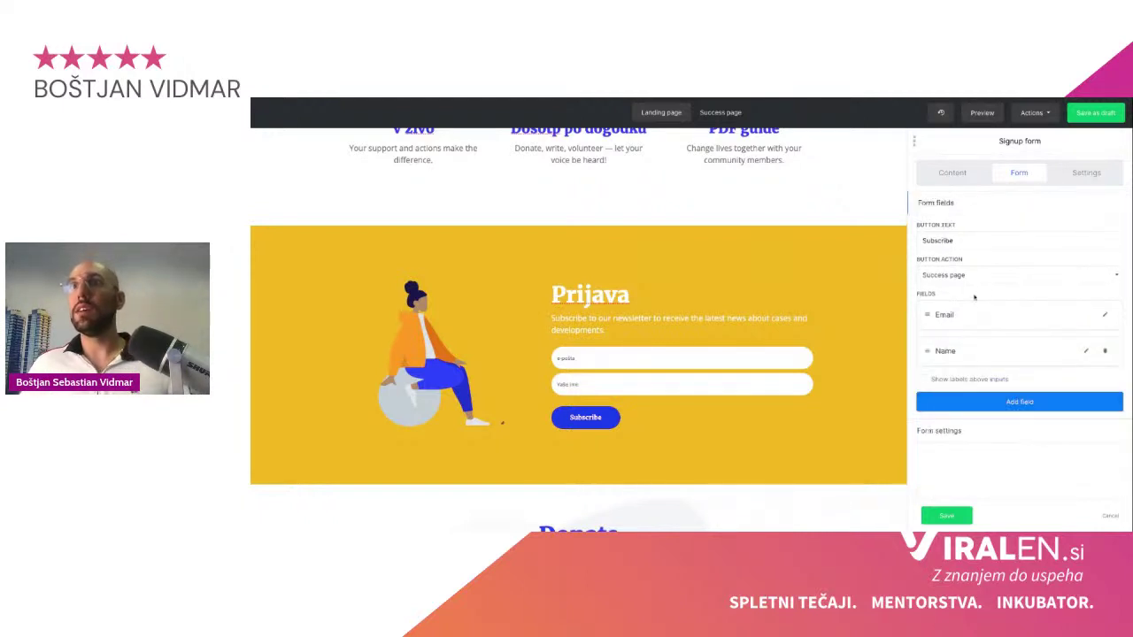
pyautogui.moveTo(926, 350); pyautogui.dragTo(935, 314)
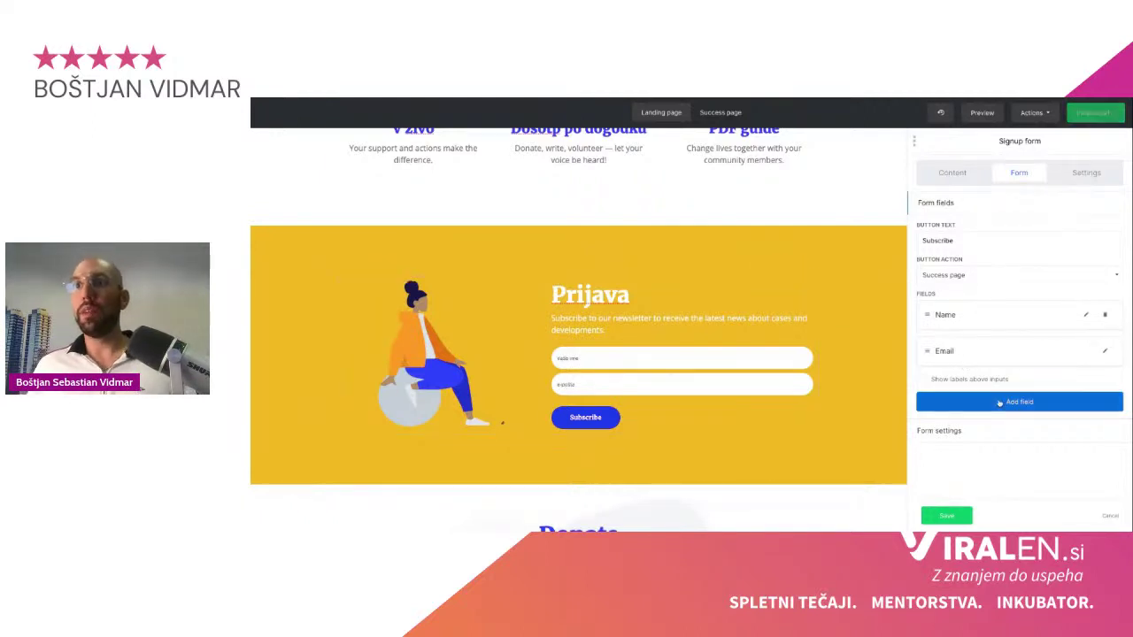
# Step: Add a required "Datum nakupa" input field to the signup form and save the block
pyautogui.click(1018, 402)
pyautogui.click(1085, 390)
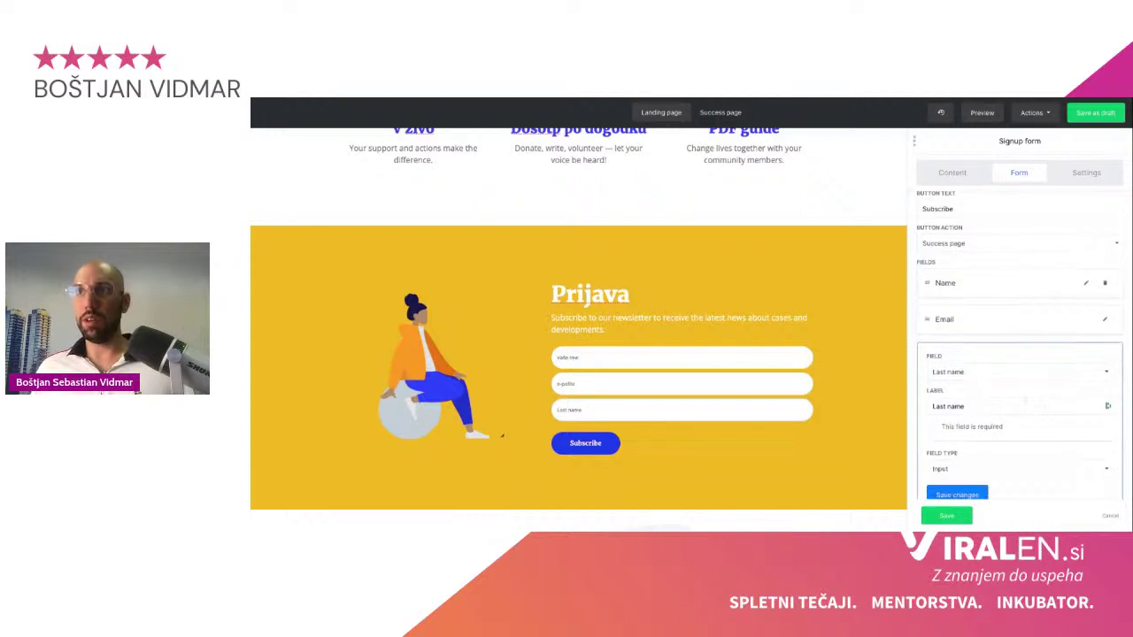
pyautogui.click(979, 376)
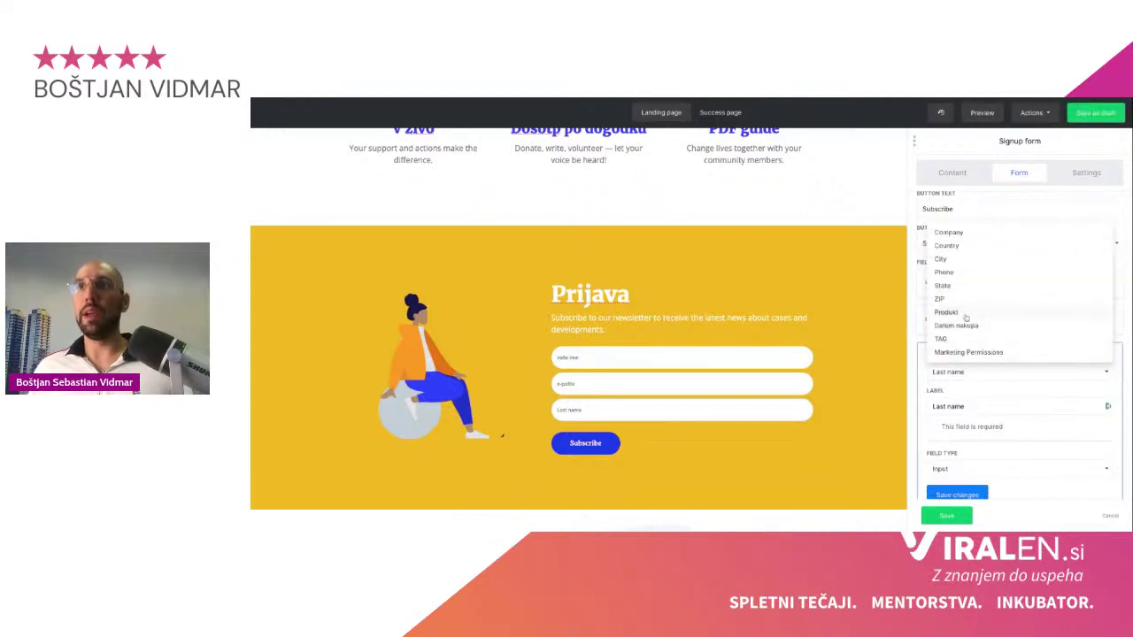
pyautogui.scroll(1, 966, 318)
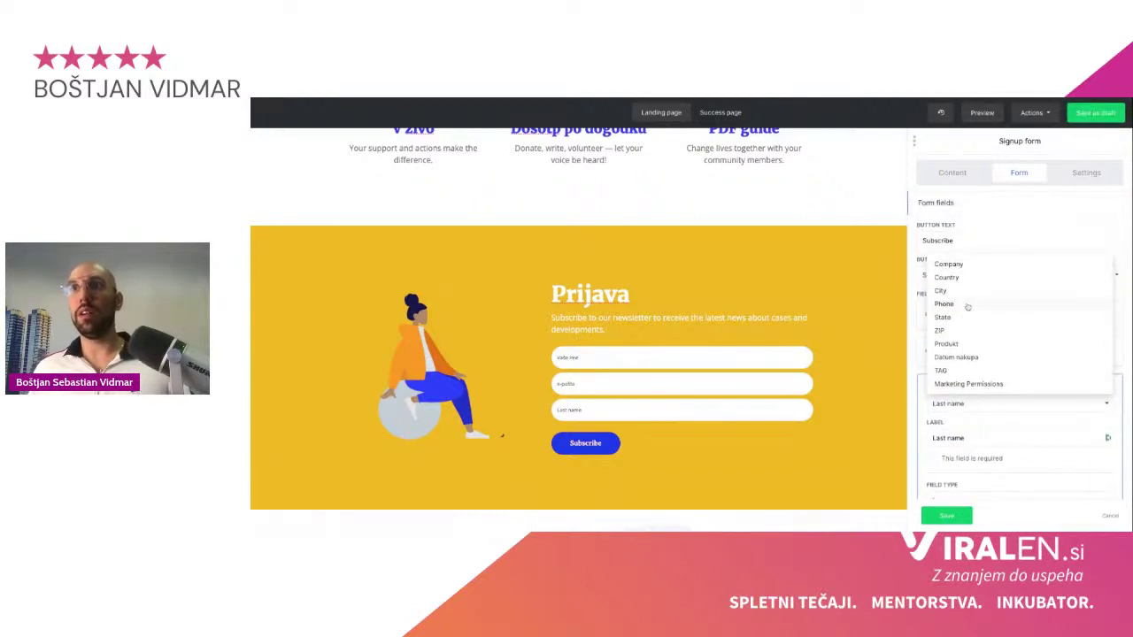
pyautogui.click(972, 359)
pyautogui.scroll(-2, 973, 409)
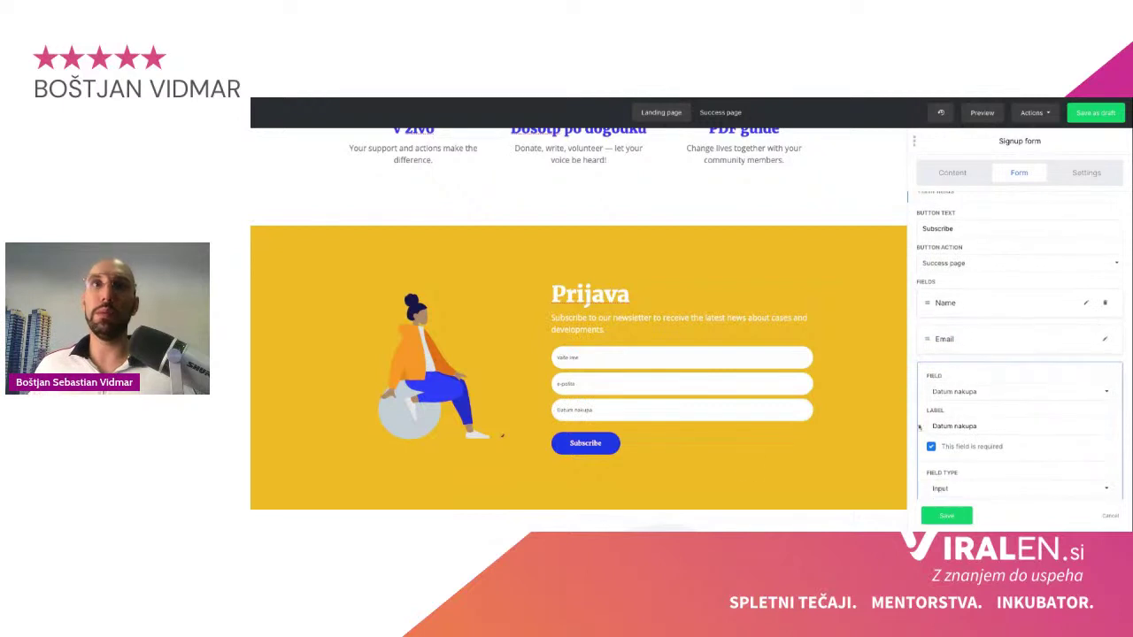
pyautogui.scroll(-1, 988, 417)
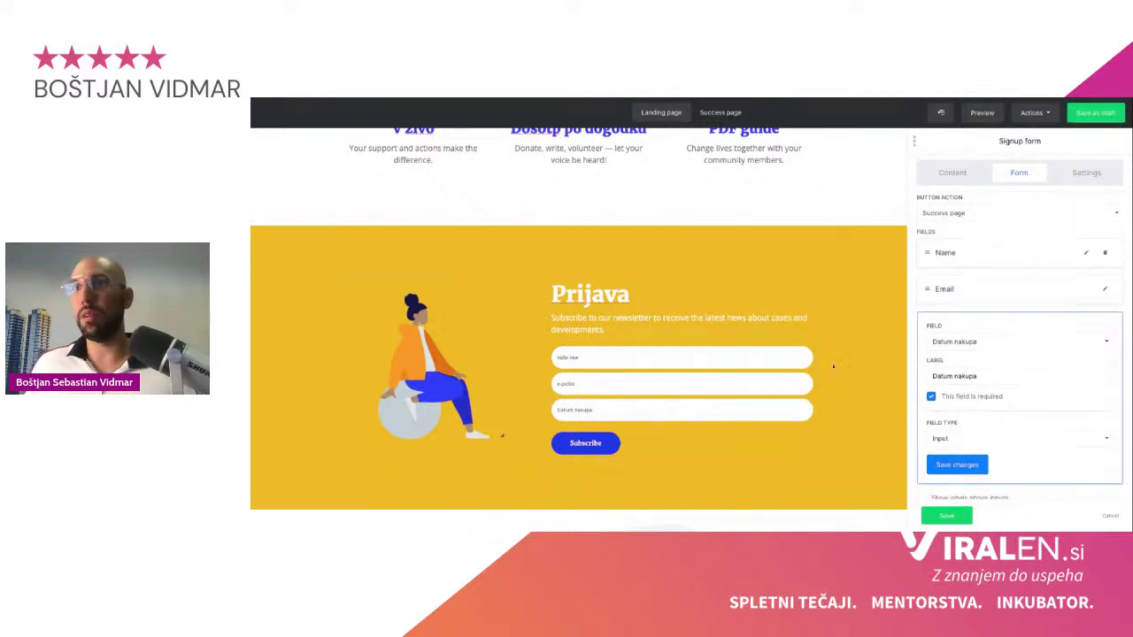
pyautogui.scroll(-1, 1026, 425)
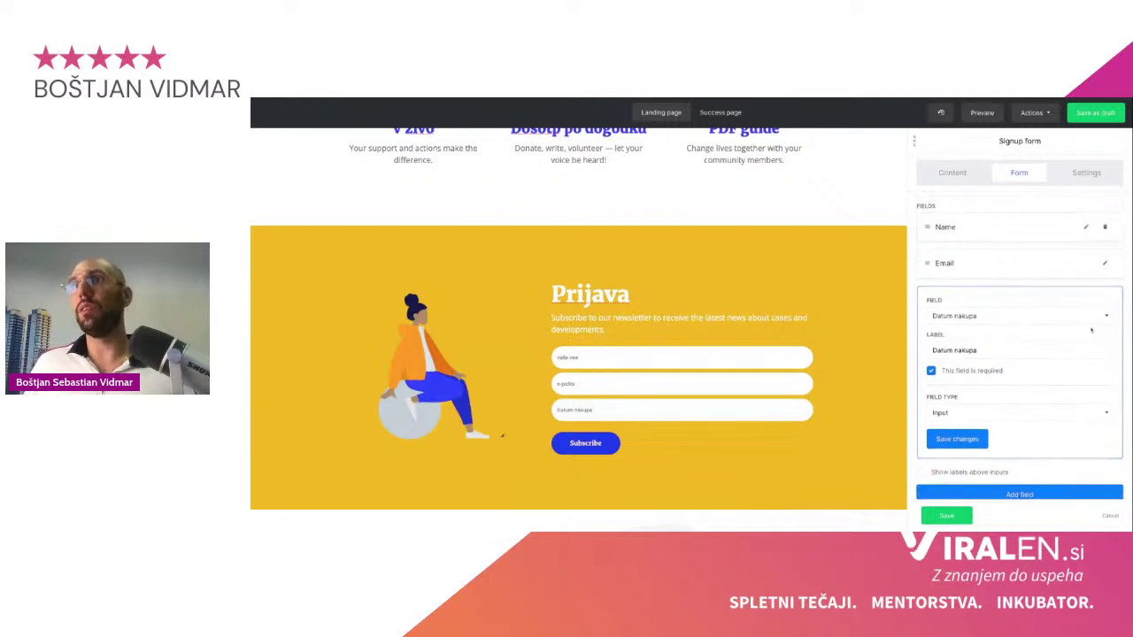
pyautogui.click(957, 439)
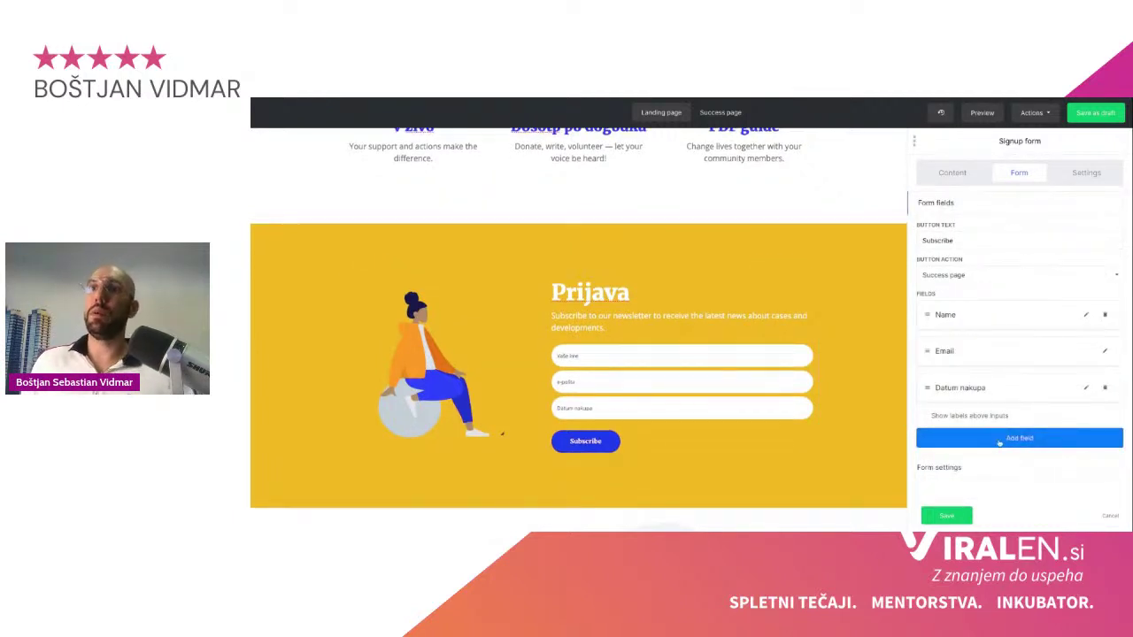
pyautogui.click(946, 515)
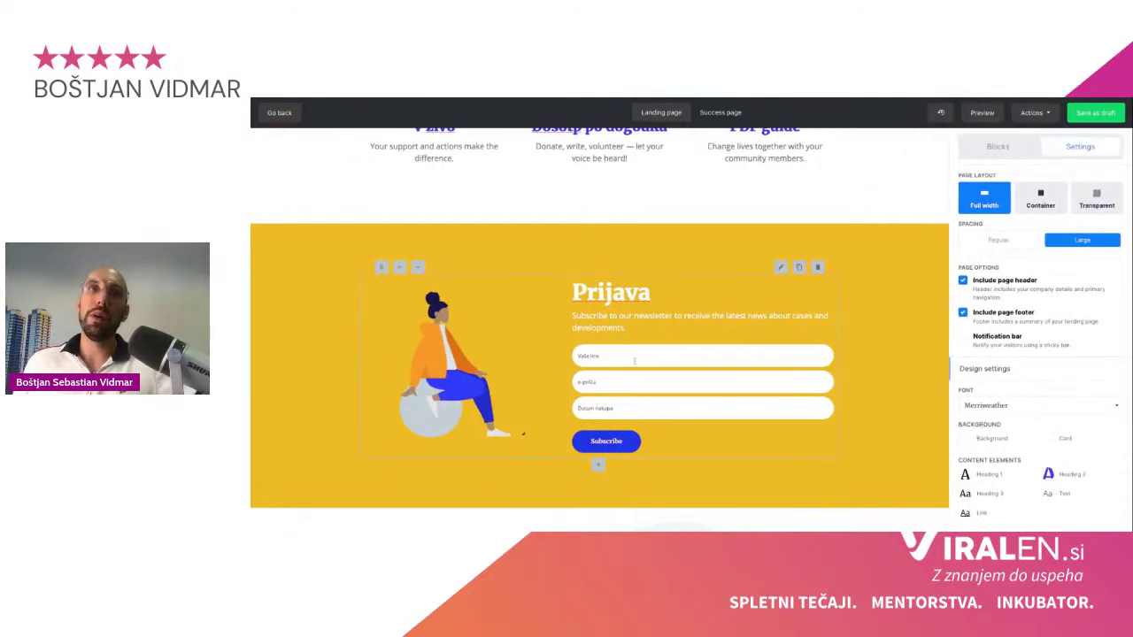
# Step: Reopen the "Prijava" signup form block and expand its form settings
pyautogui.click(633, 360)
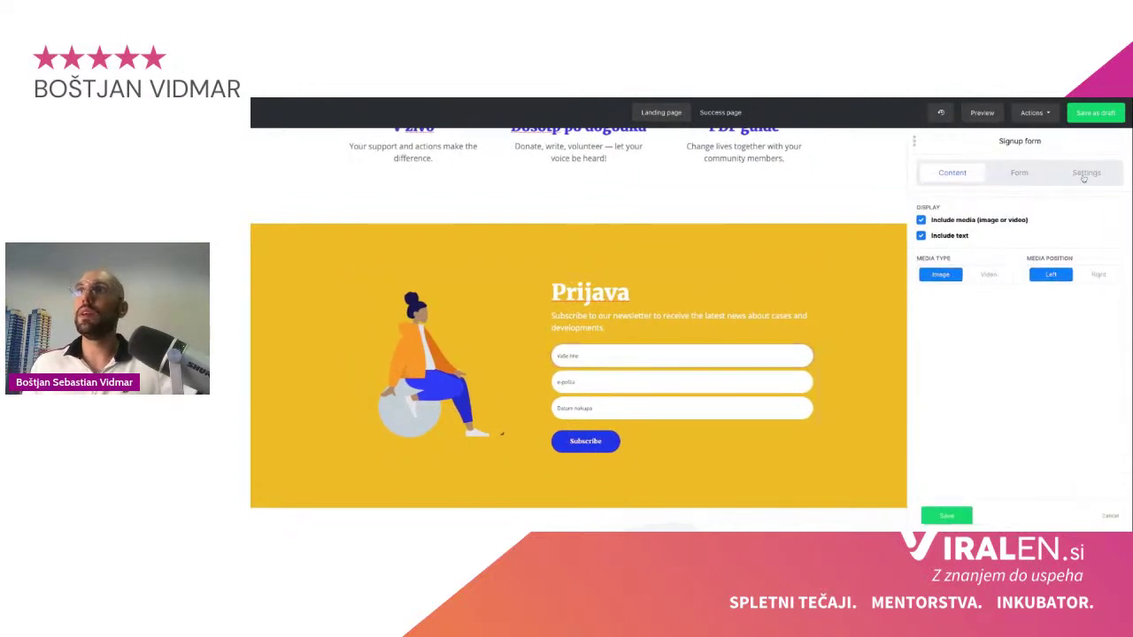
pyautogui.click(1084, 177)
pyautogui.click(1020, 177)
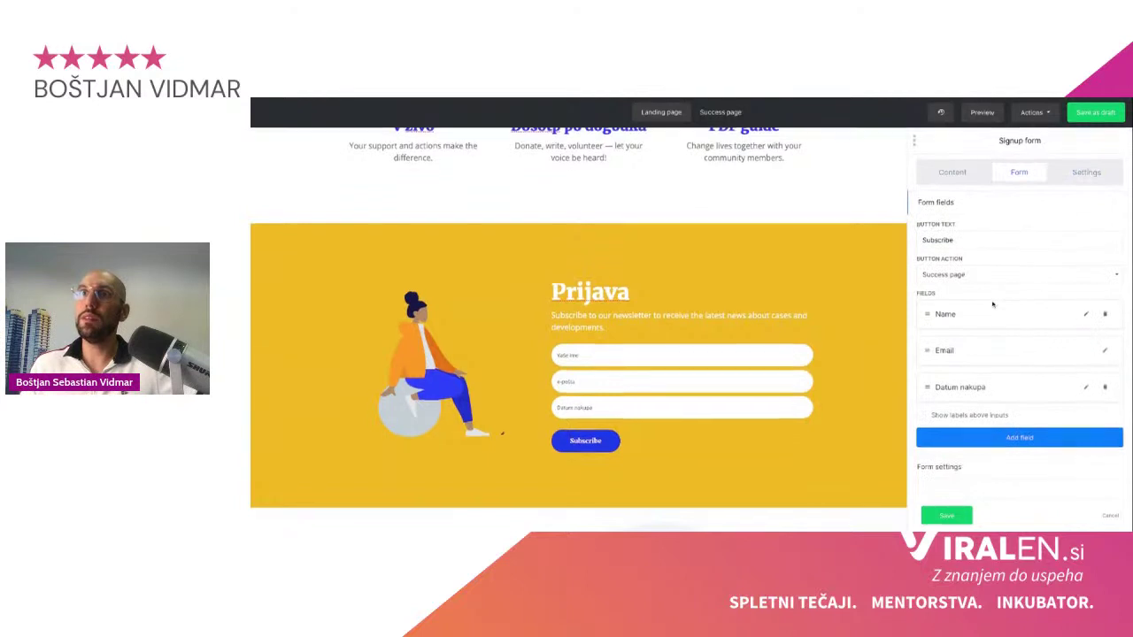
pyautogui.click(953, 467)
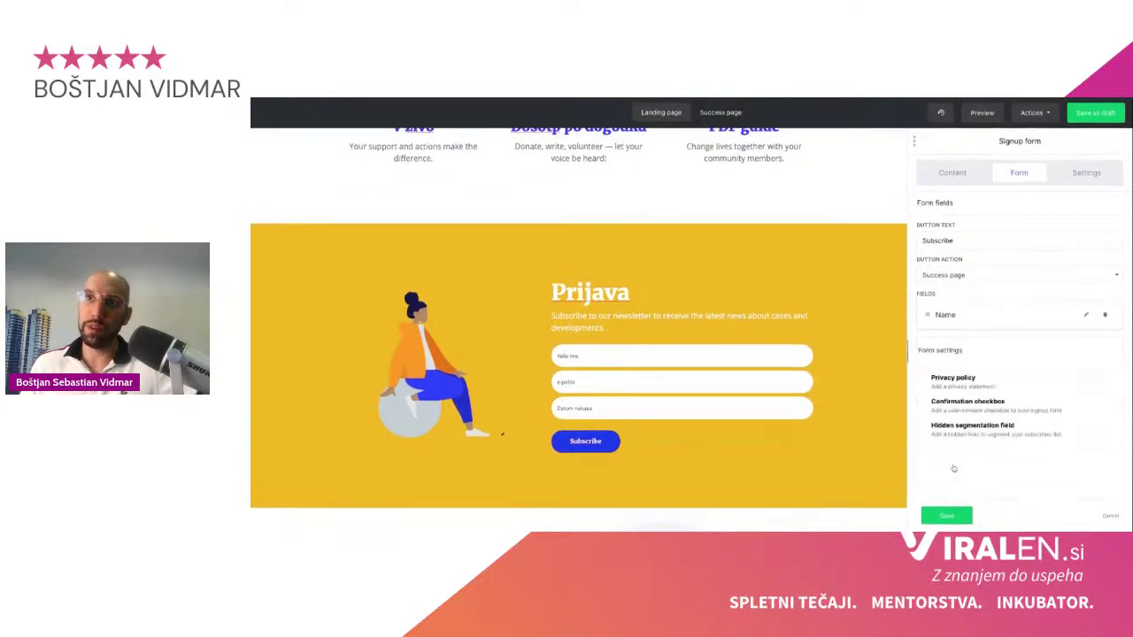
# Step: Try the Privacy policy option and the Confirmation checkbox option on the signup form, switching each off again
pyautogui.click(921, 255)
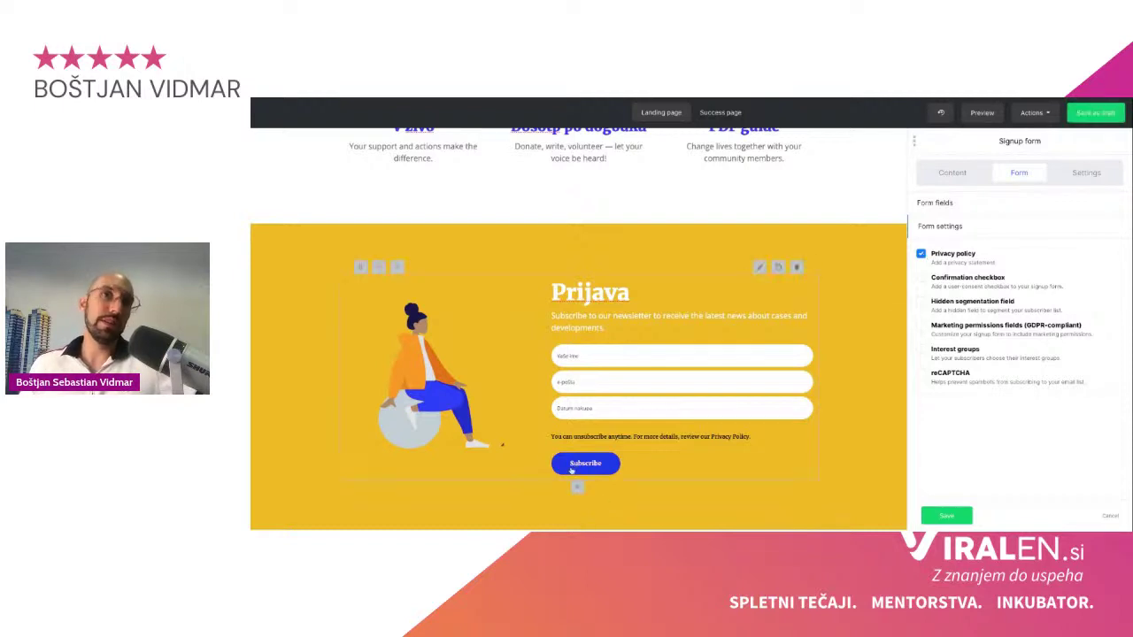
pyautogui.click(921, 255)
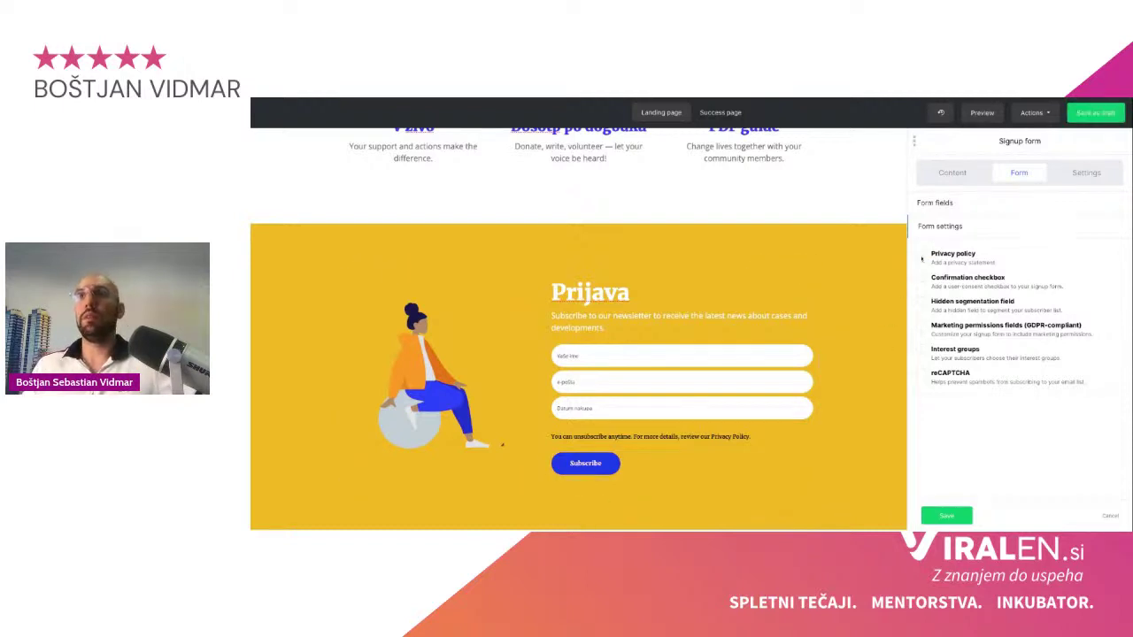
pyautogui.click(921, 279)
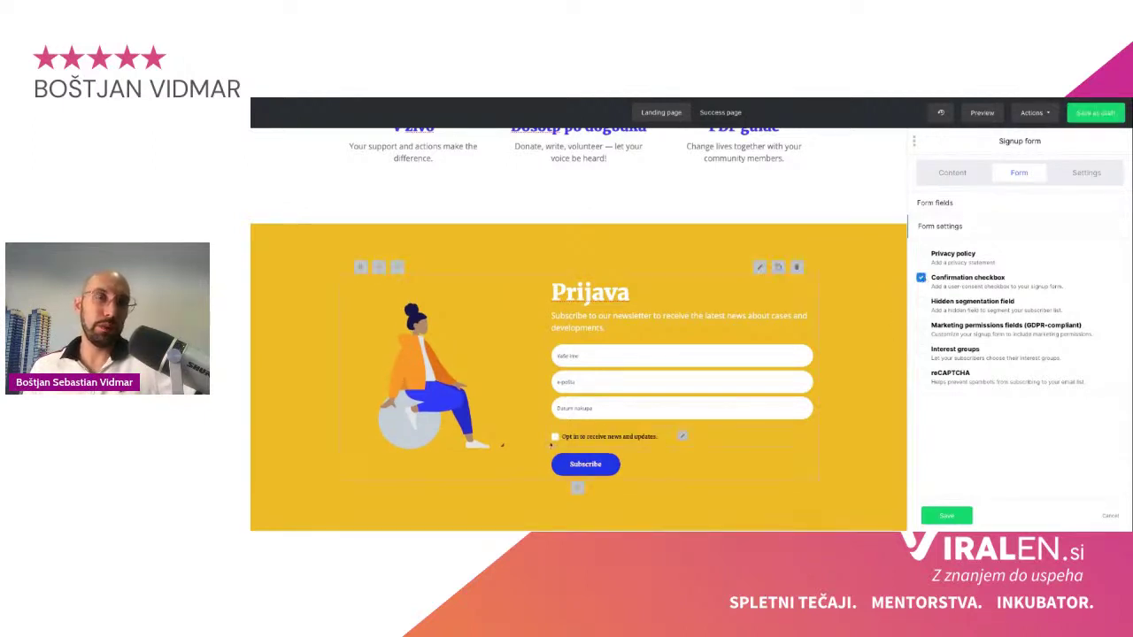
pyautogui.click(920, 278)
# Step: Enable the GDPR-compliant marketing permissions fields on the signup form
pyautogui.click(920, 324)
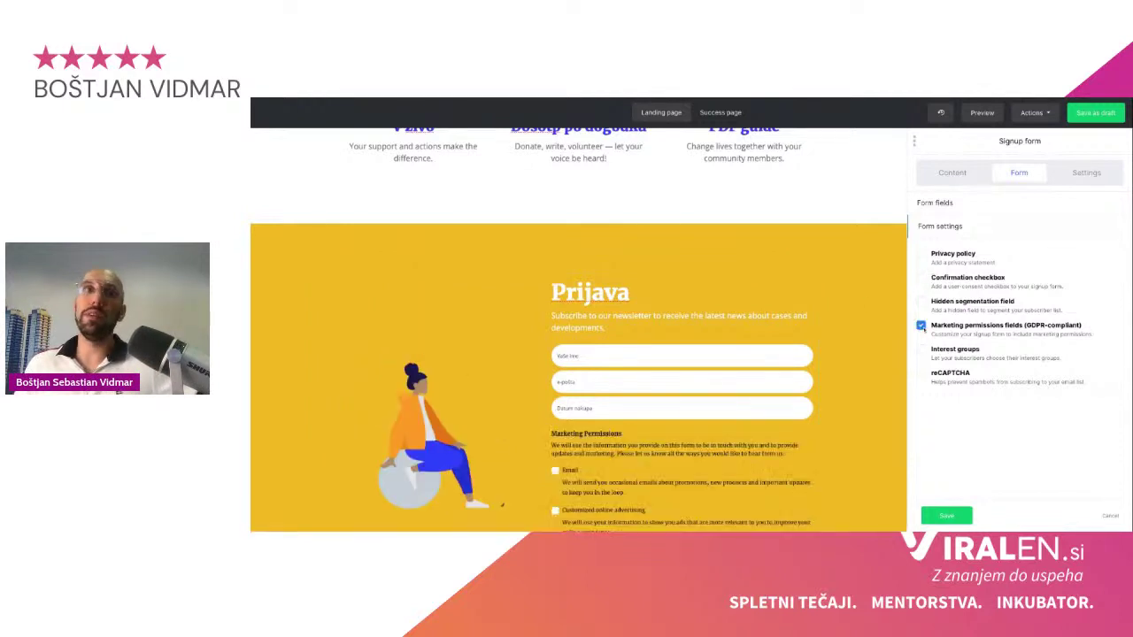
# Step: Try replacing the signup form's marketing permissions fields with a confirmation checkbox worded "hgfhgfgh", and save it
pyautogui.scroll(-2, 584, 354)
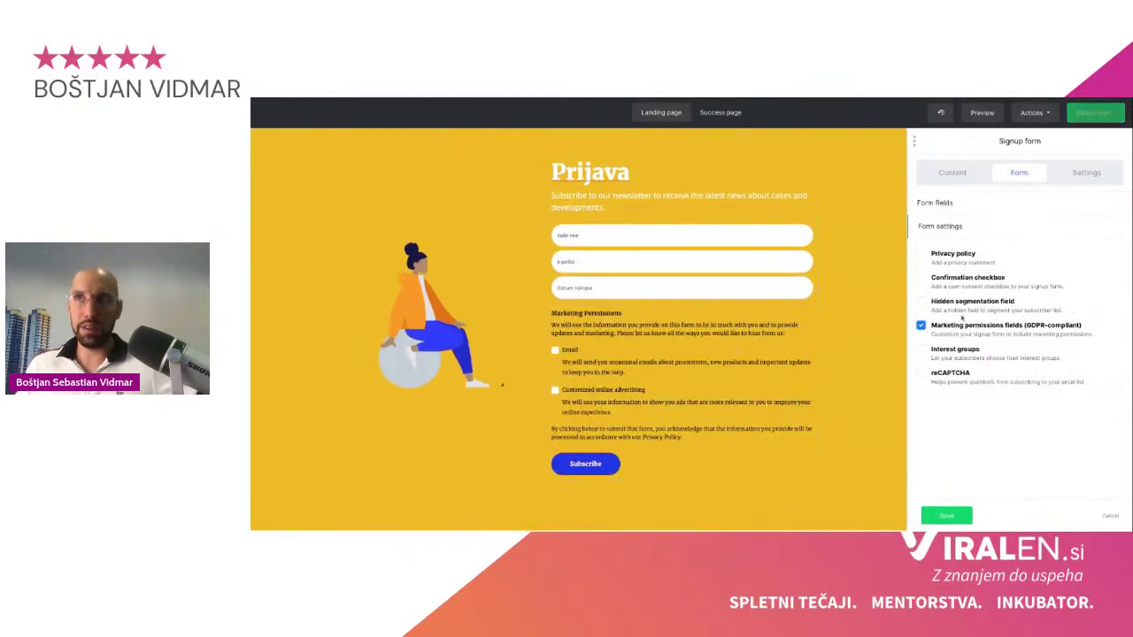
pyautogui.click(920, 326)
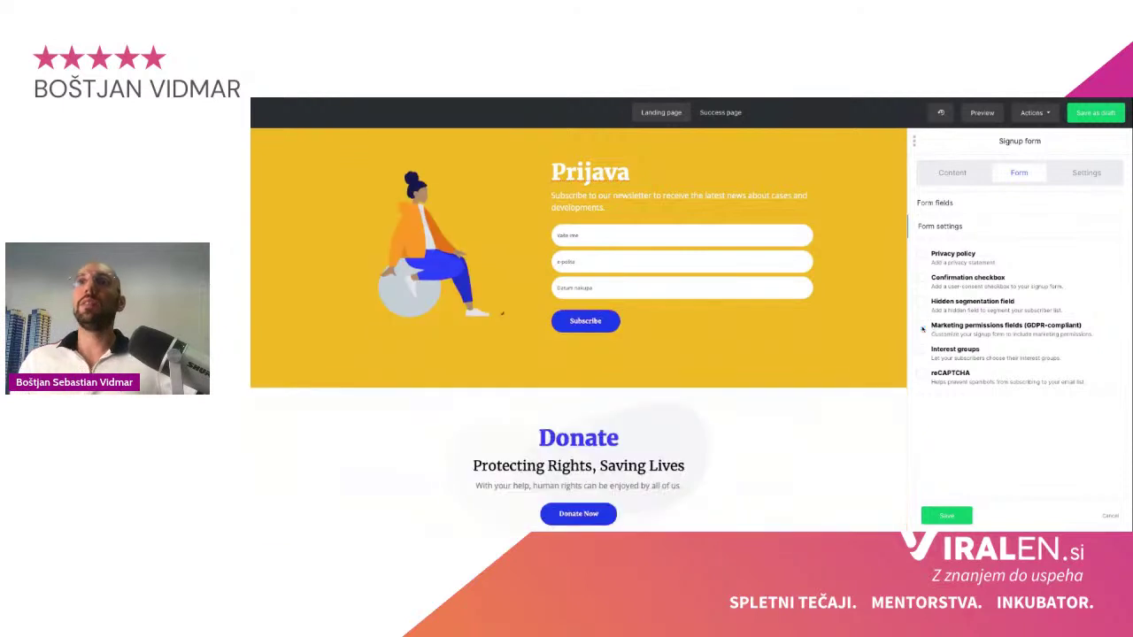
pyautogui.click(920, 278)
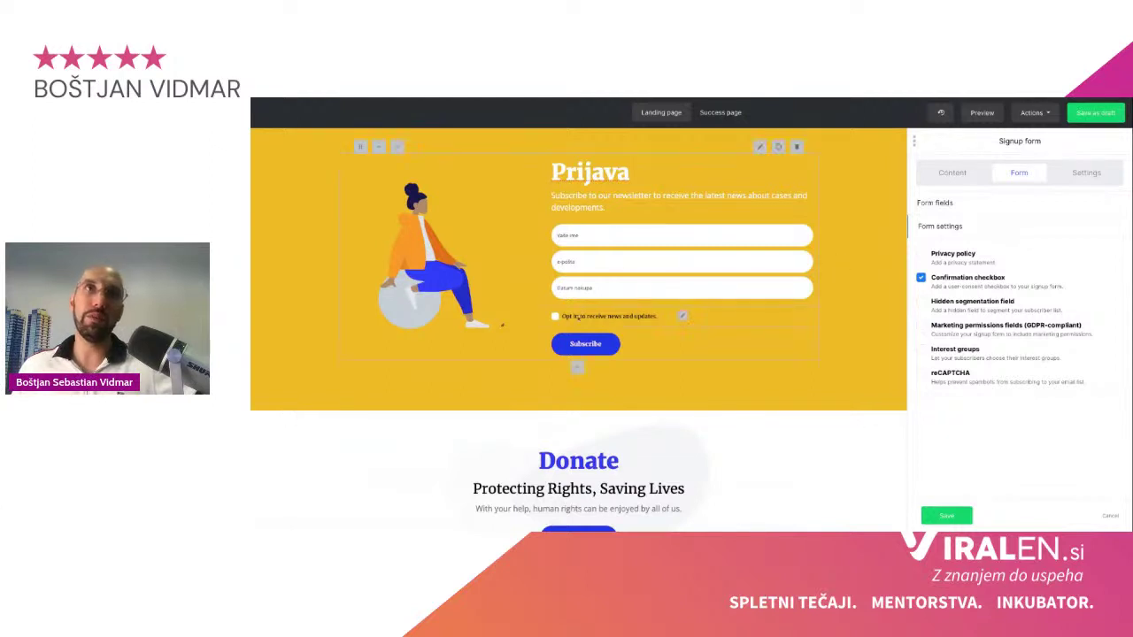
pyautogui.click(683, 315)
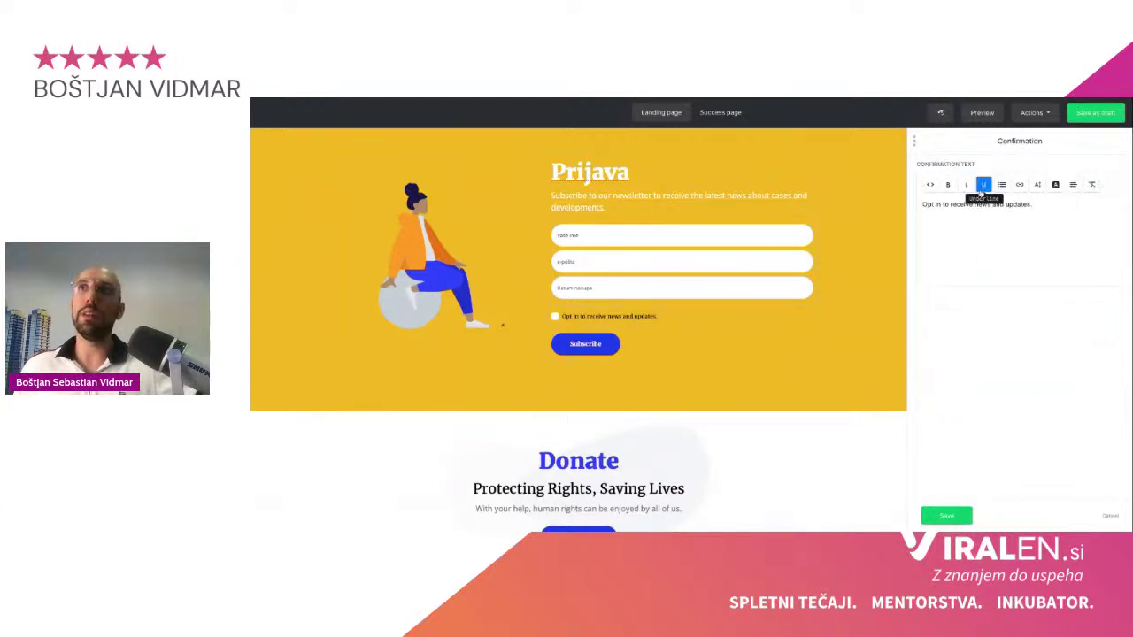
pyautogui.tripleClick(982, 206)
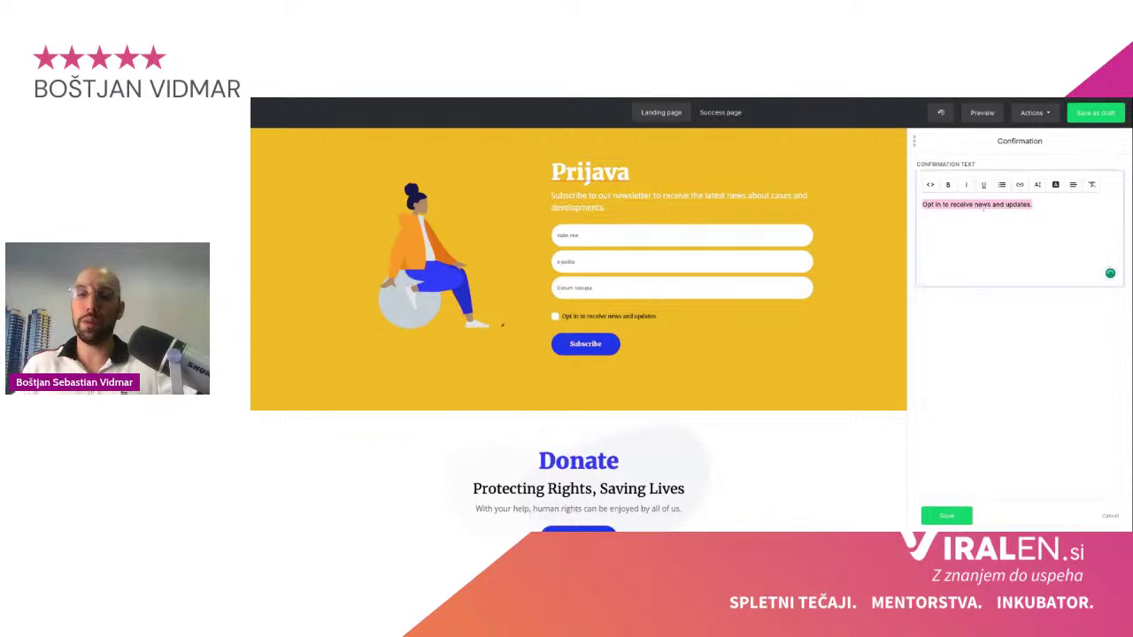
pyautogui.write('lgfhgfgh')
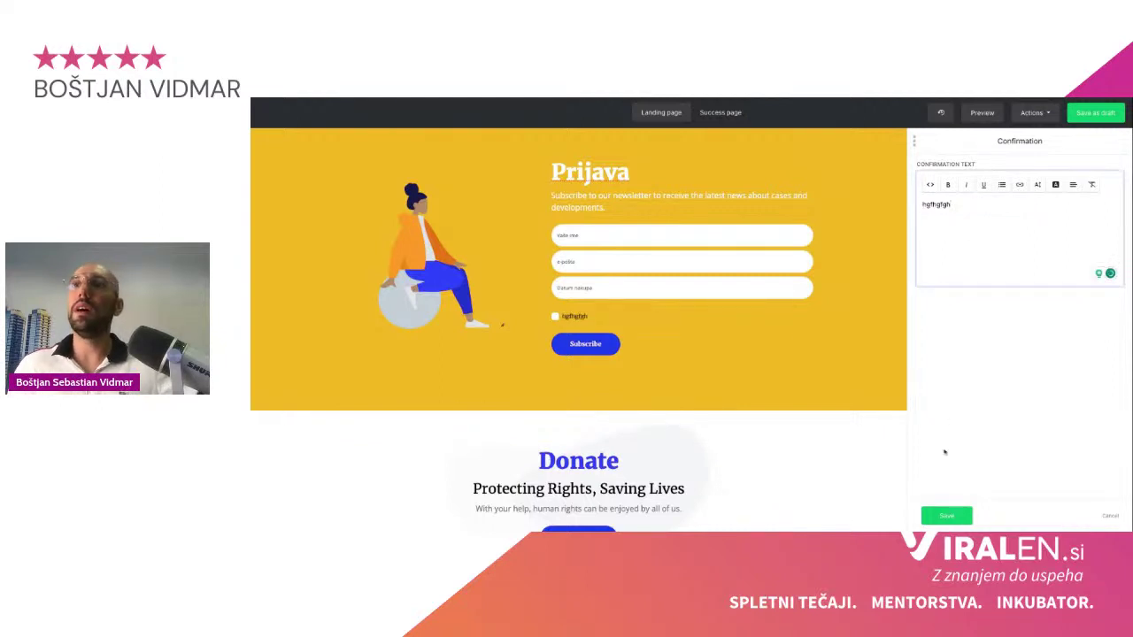
pyautogui.click(946, 515)
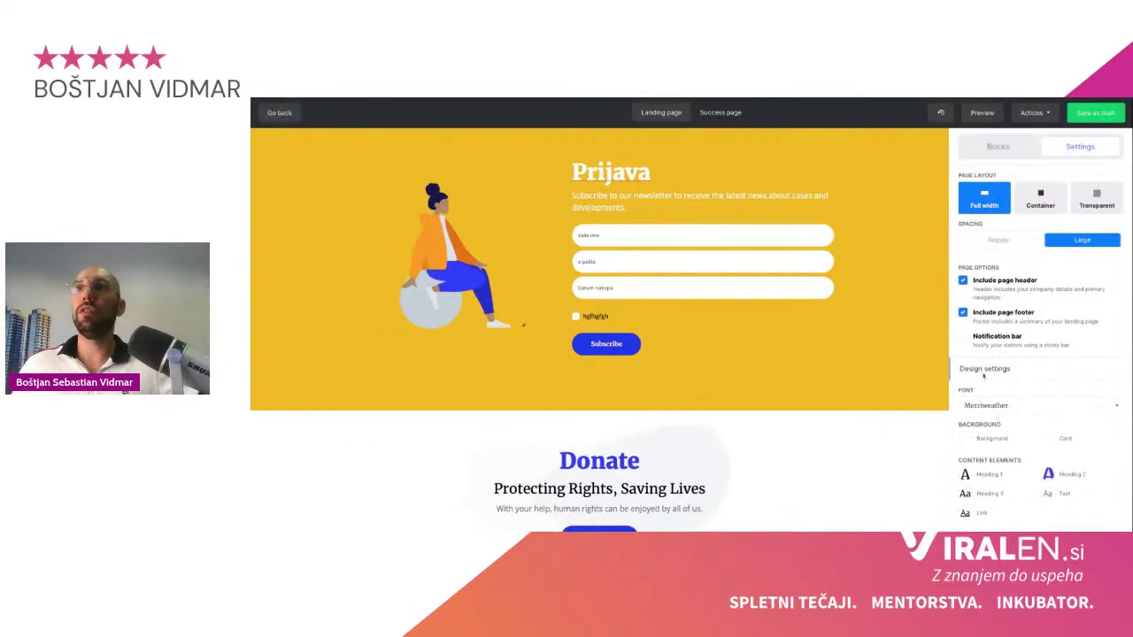
pyautogui.click(595, 316)
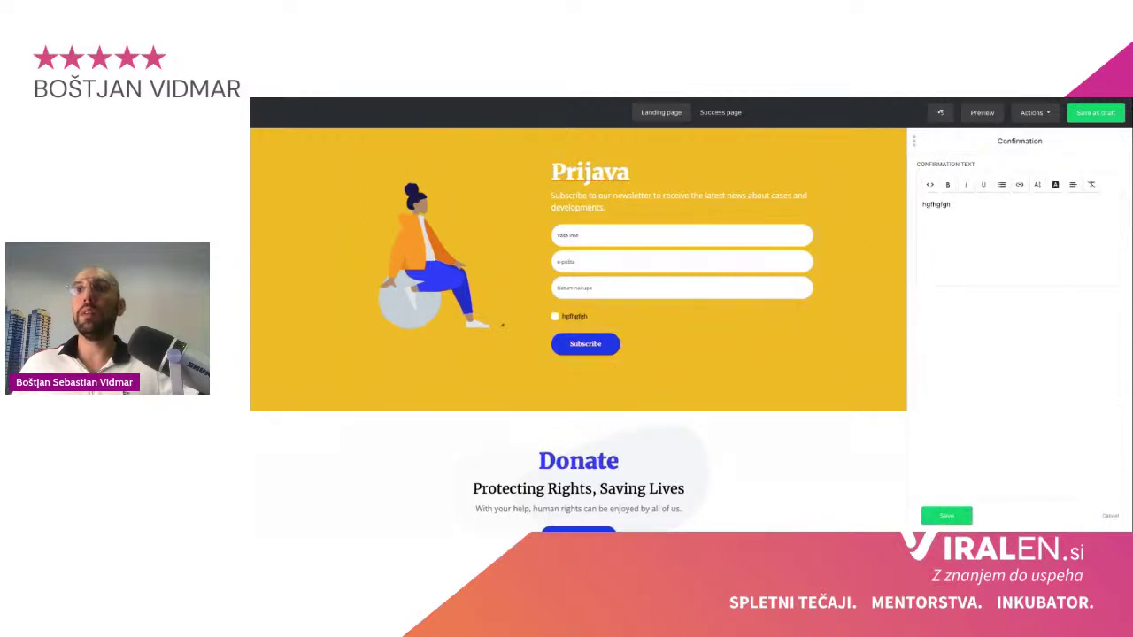
pyautogui.click(947, 515)
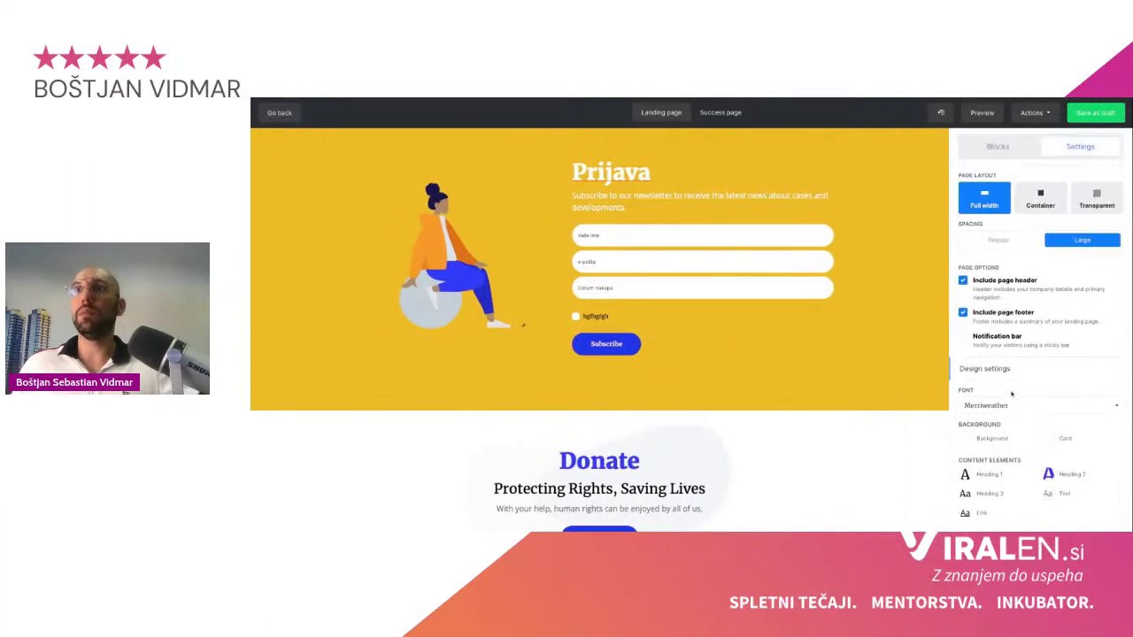
# Step: Reopen the "Prijava" signup form's settings and use GDPR-compliant marketing permissions fields instead of the confirmation checkbox
pyautogui.click(1008, 148)
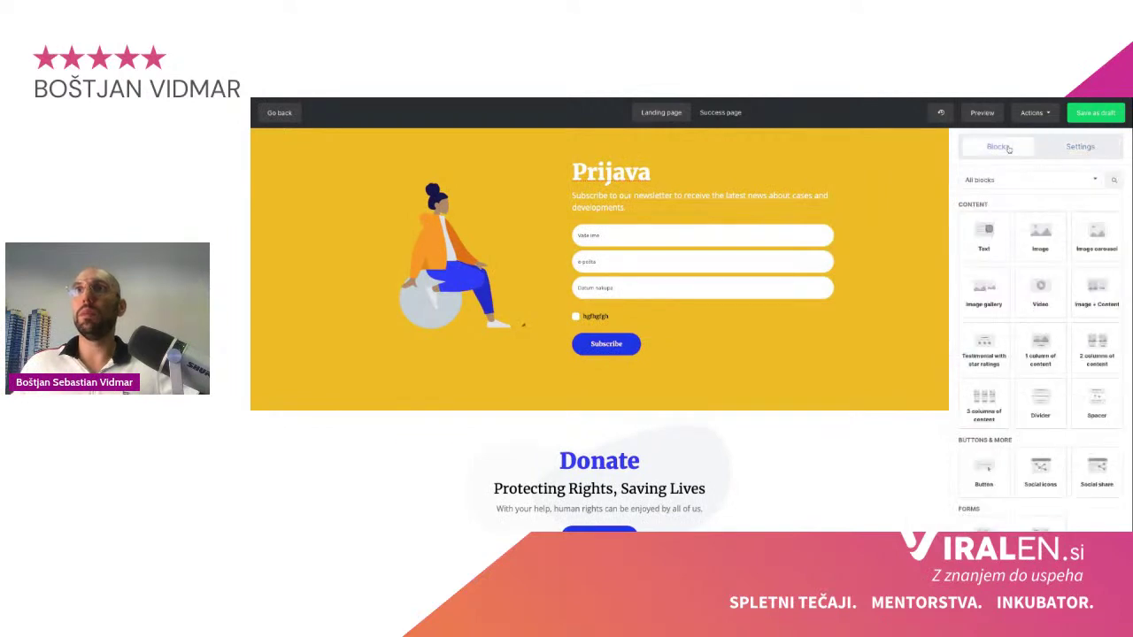
pyautogui.click(637, 256)
pyautogui.click(1020, 177)
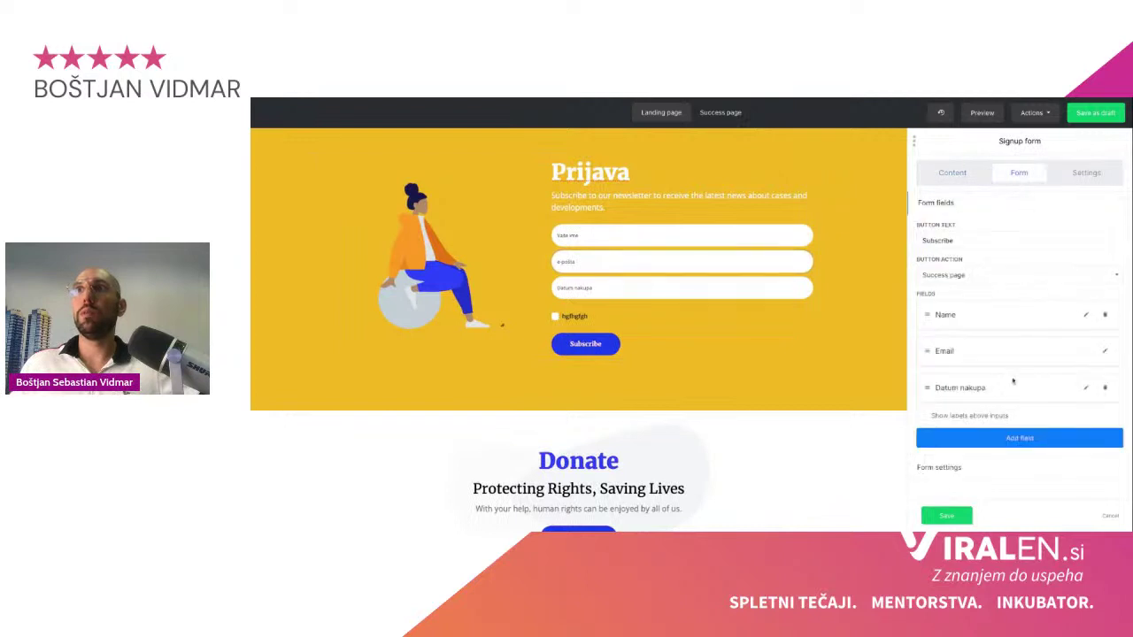
pyautogui.click(968, 466)
pyautogui.click(920, 277)
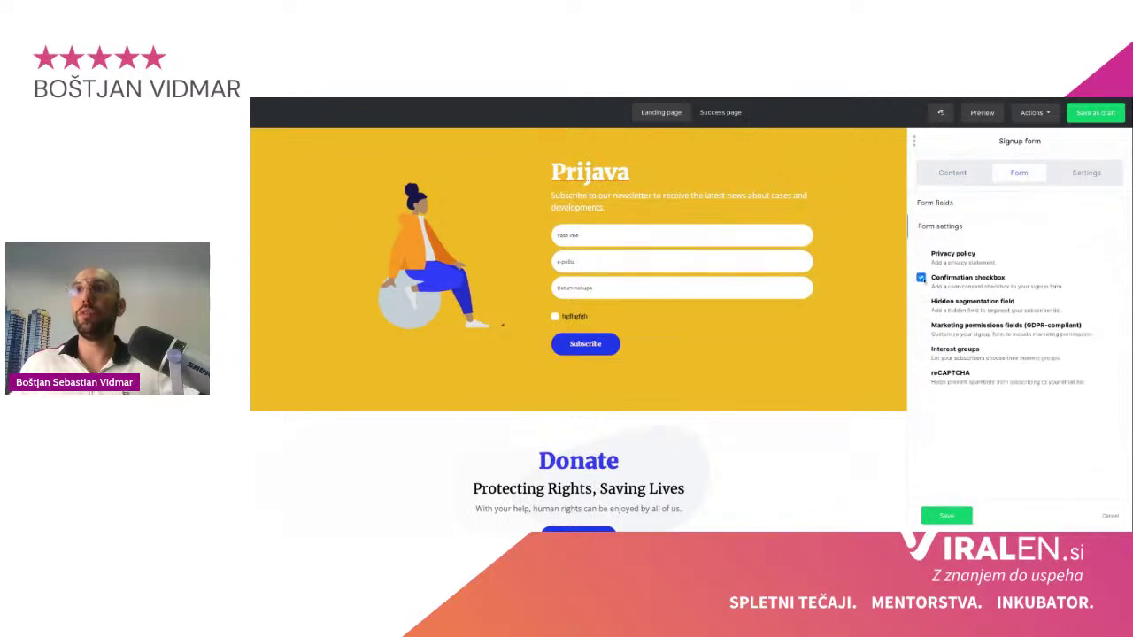
pyautogui.click(921, 325)
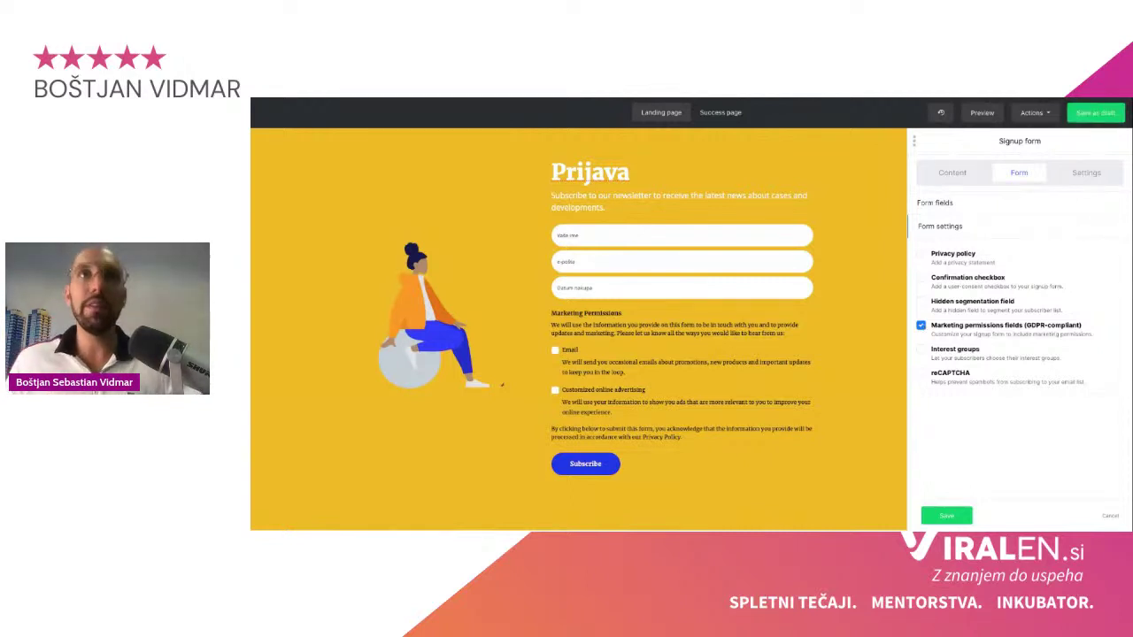
# Step: Open the marketing permissions fields for editing and set their title to "Strinjanje z pogoji"
pyautogui.click(682, 366)
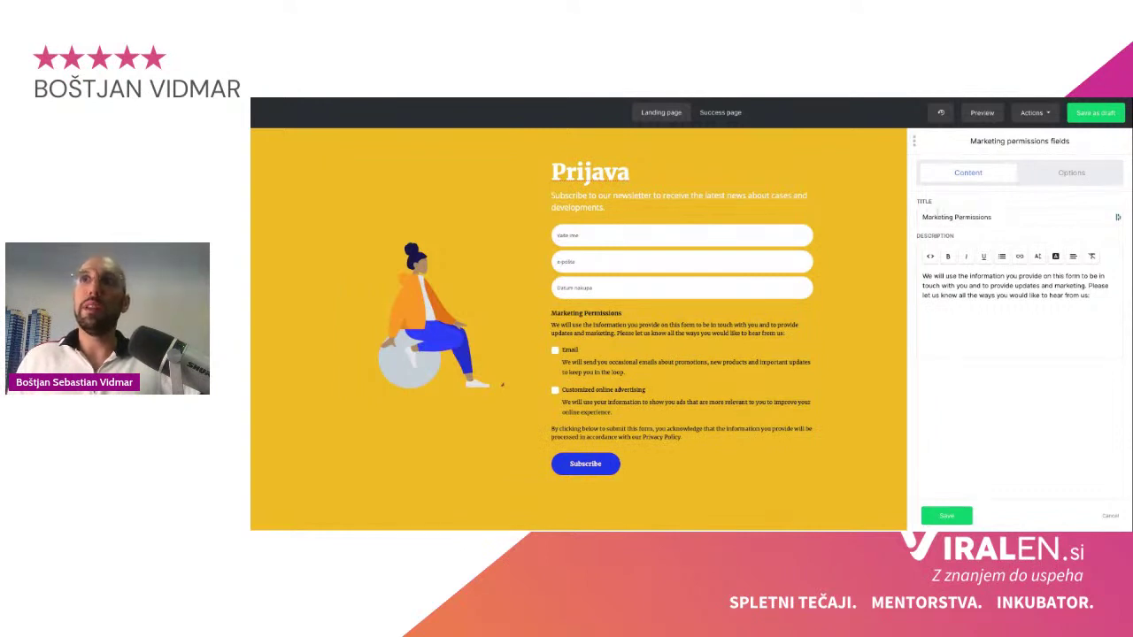
pyautogui.click(992, 216)
pyautogui.hotkey('ctrl', 'shift', 'Left')
pyautogui.hotkey('ctrl', 'shift', 'Left')
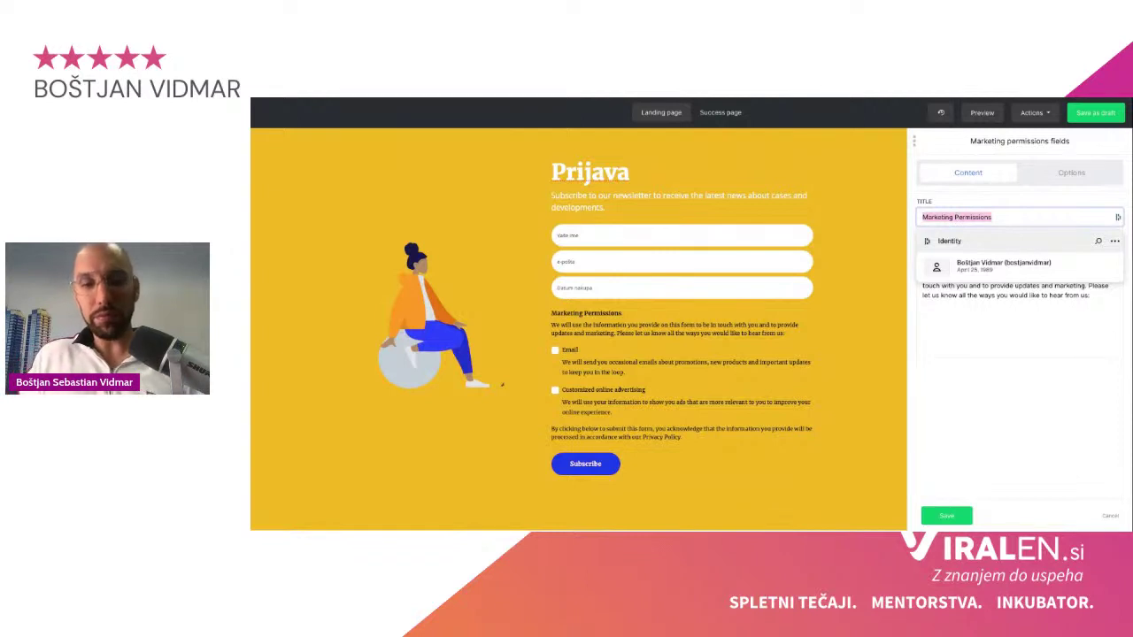
pyautogui.press('Escape')
pyautogui.write('Str')
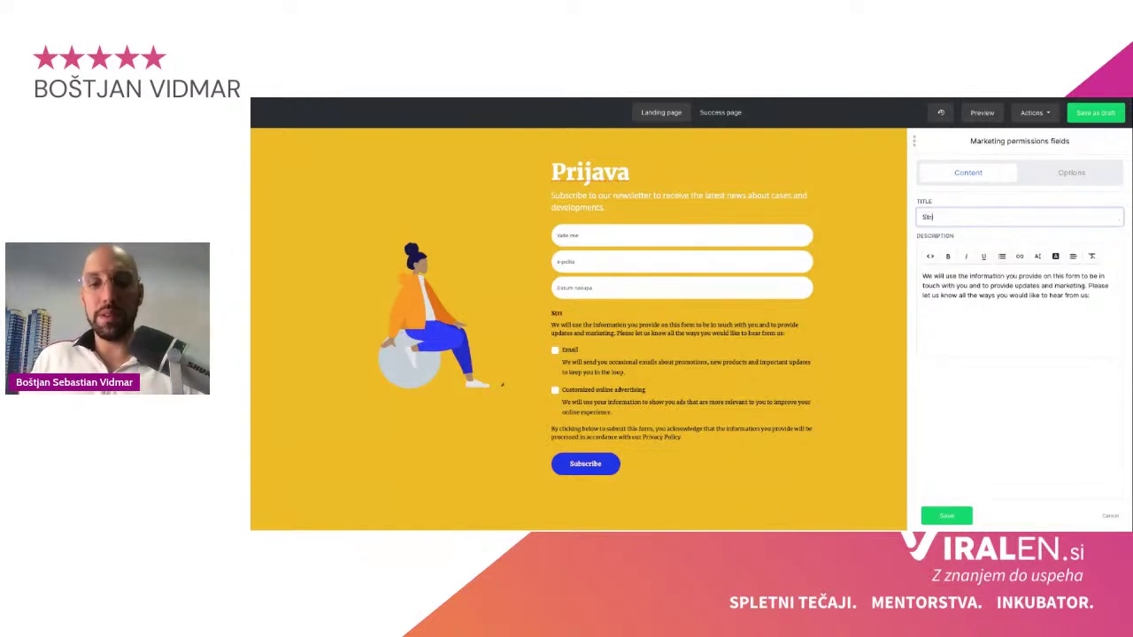
pyautogui.write('injanje z ')
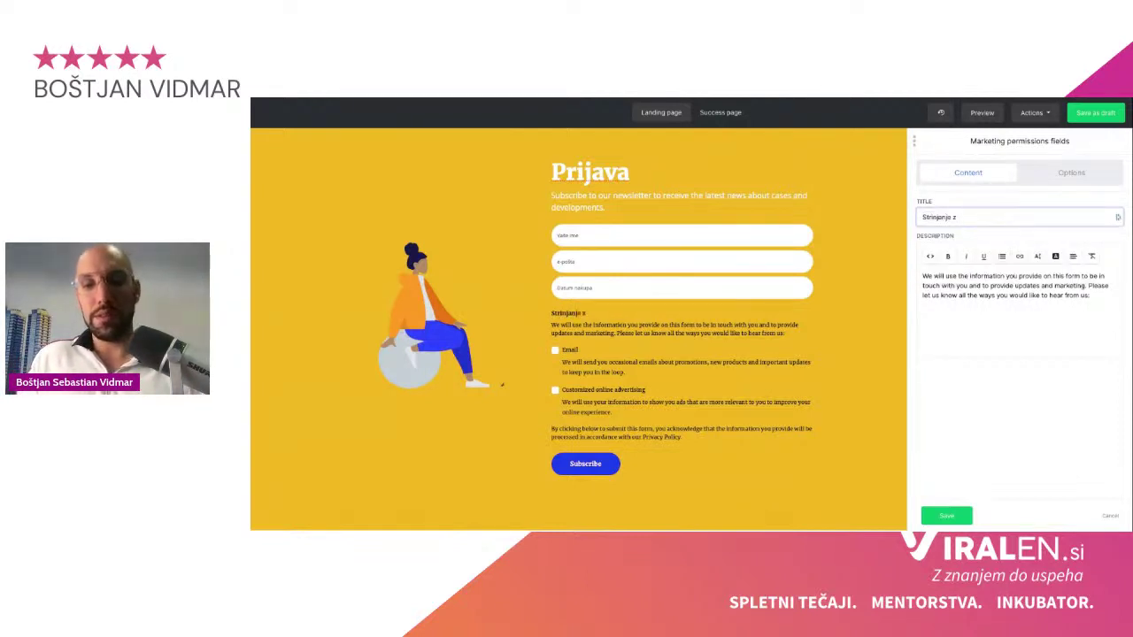
pyautogui.write('pogoji')
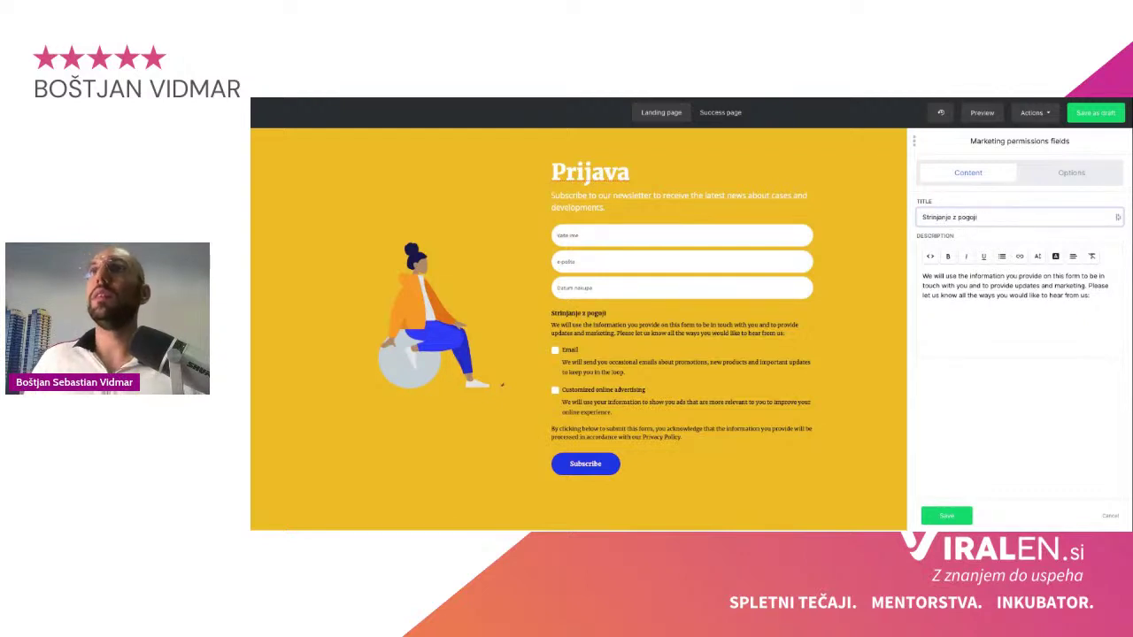
pyautogui.click(1027, 286)
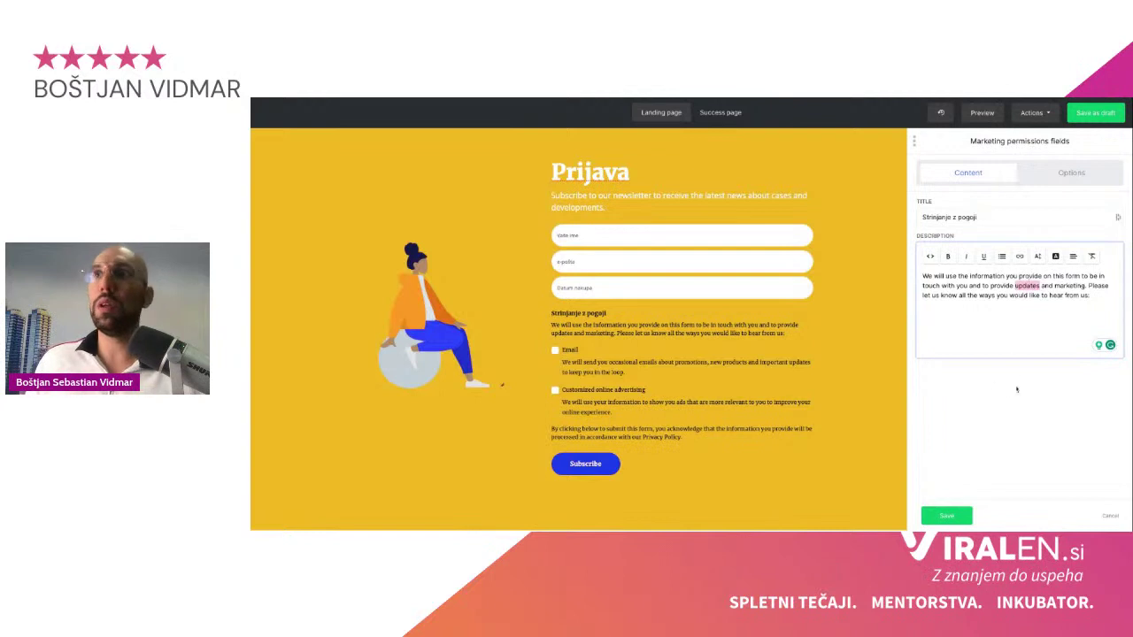
# Step: Set the Email permission option's description to "Kako boste uporabili email" and delete the Customized online advertising option
pyautogui.click(1058, 180)
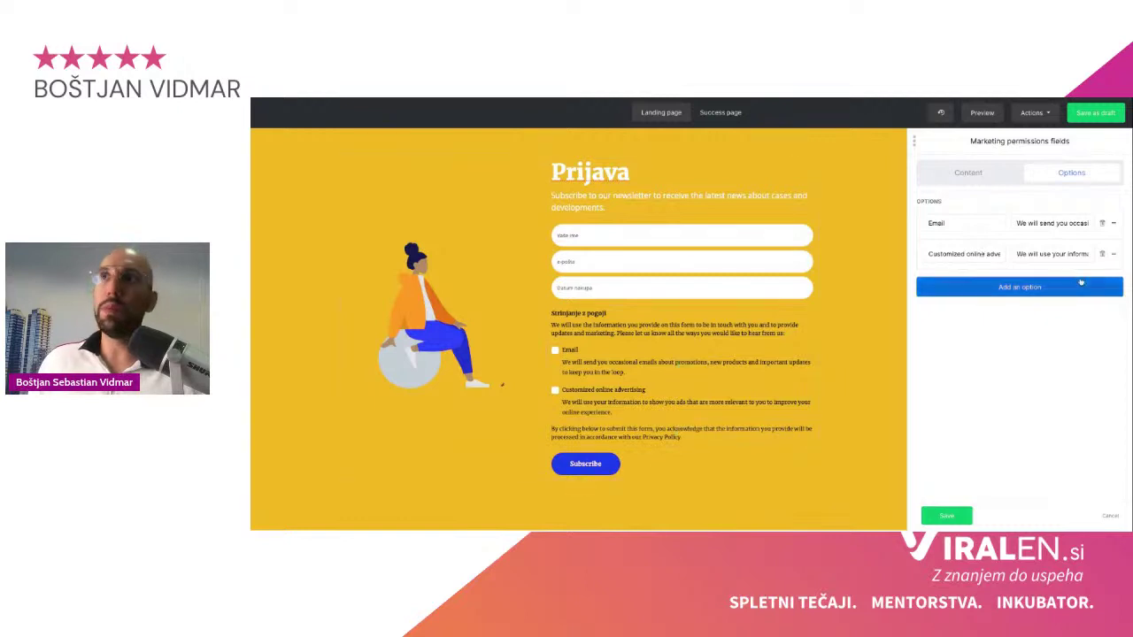
pyautogui.tripleClick(1052, 223)
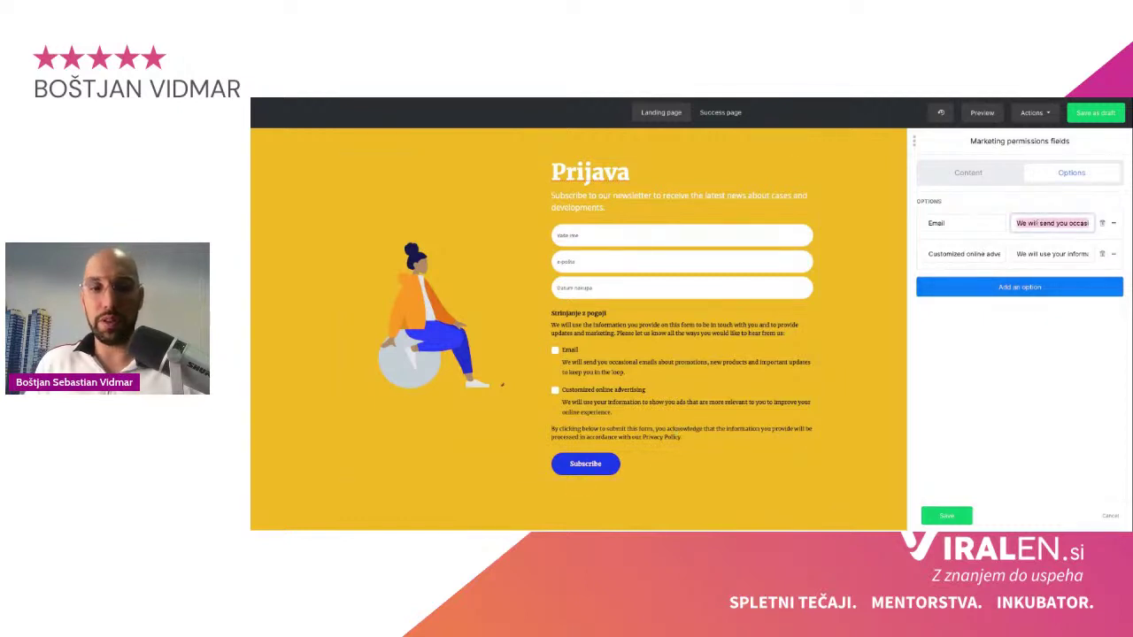
pyautogui.write('Kak')
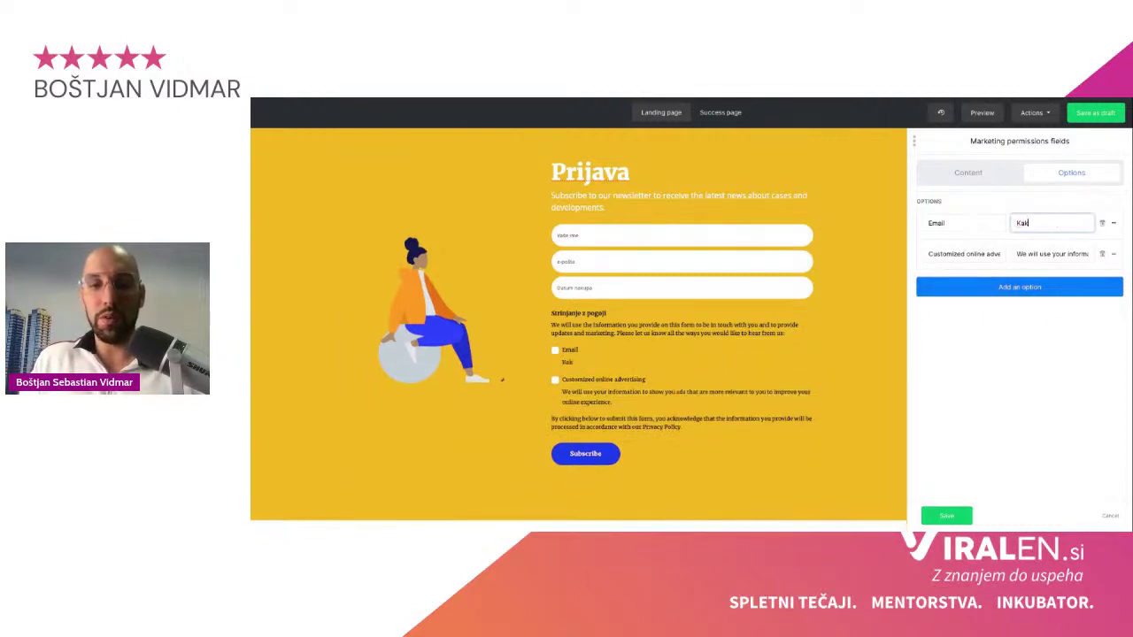
pyautogui.write('o boste upo')
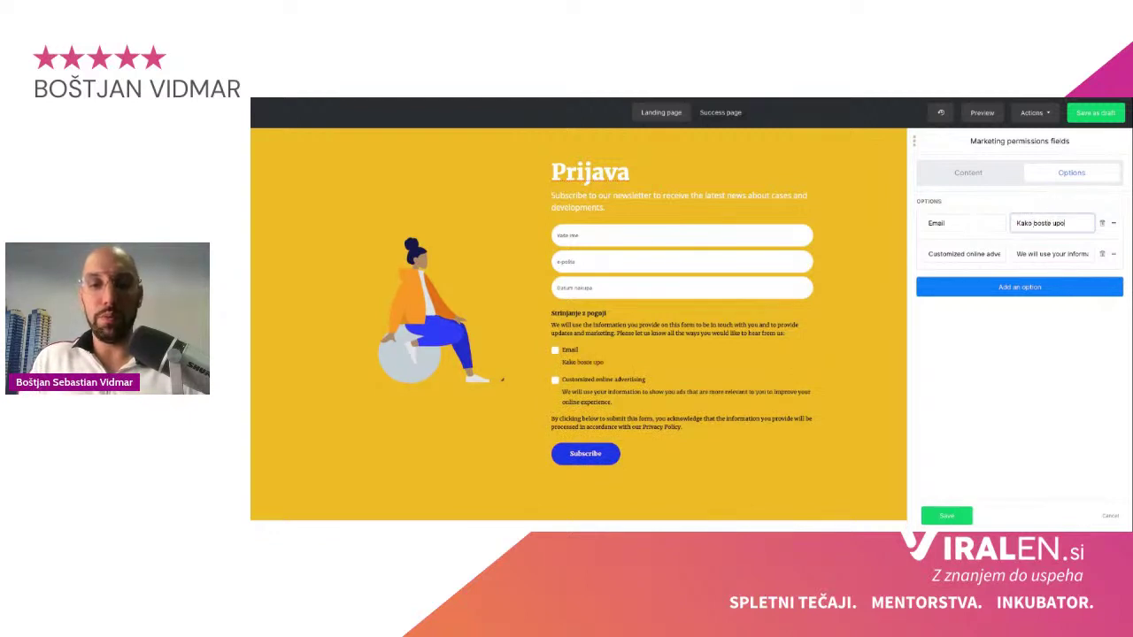
pyautogui.write('rabili email')
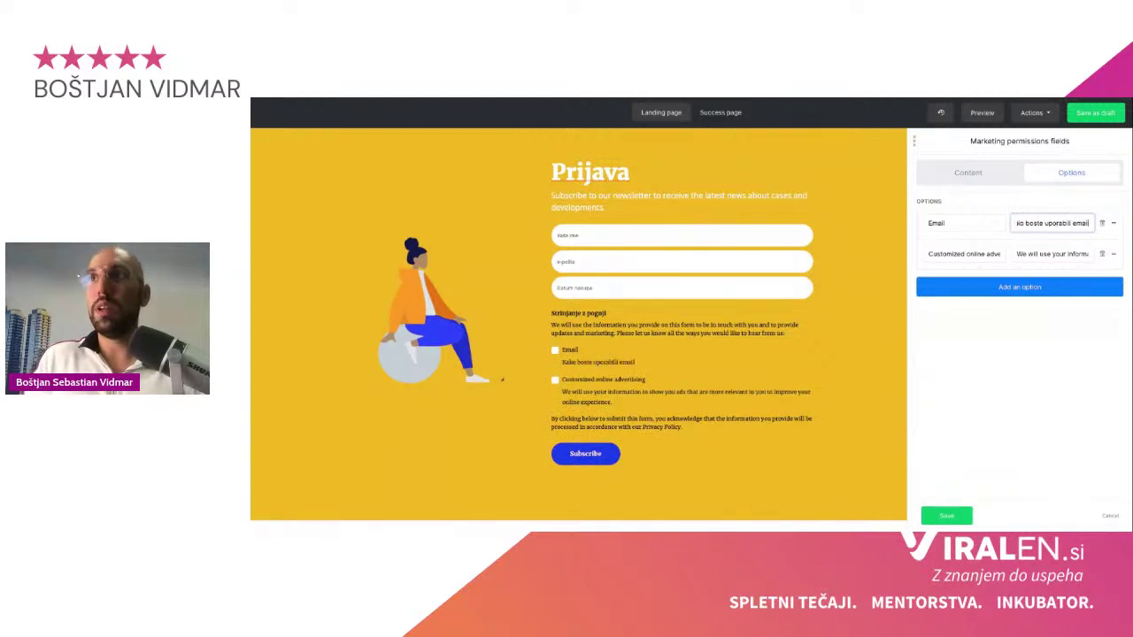
pyautogui.click(1081, 252)
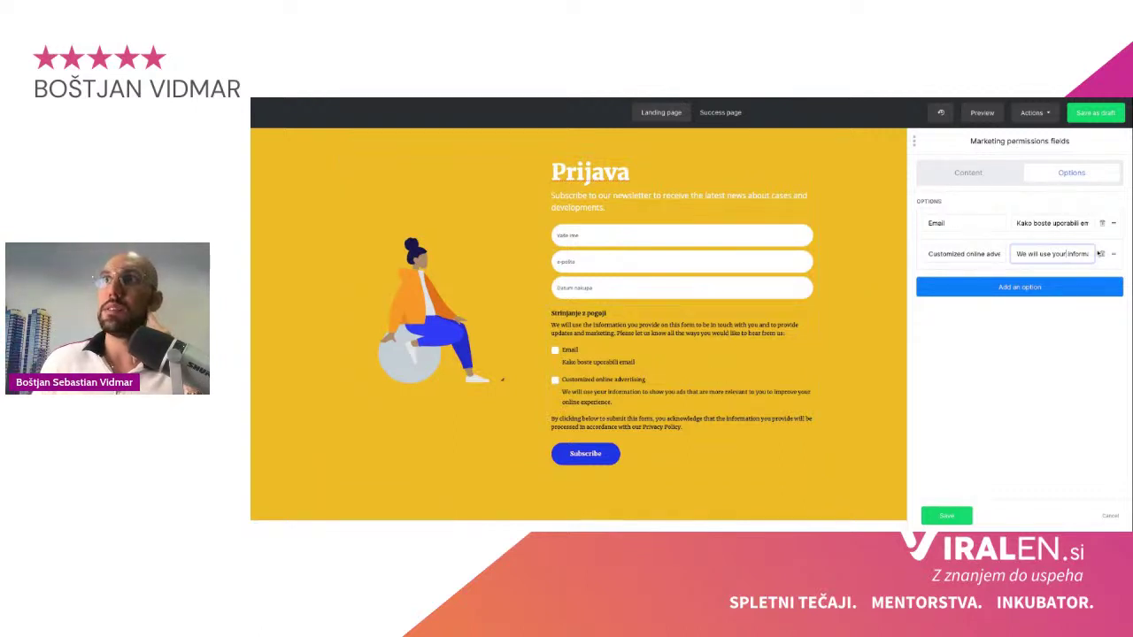
pyautogui.click(1102, 254)
# Step: Try a second permission option "telefon" described as "Uporaba številke", deleting it again
pyautogui.click(1035, 257)
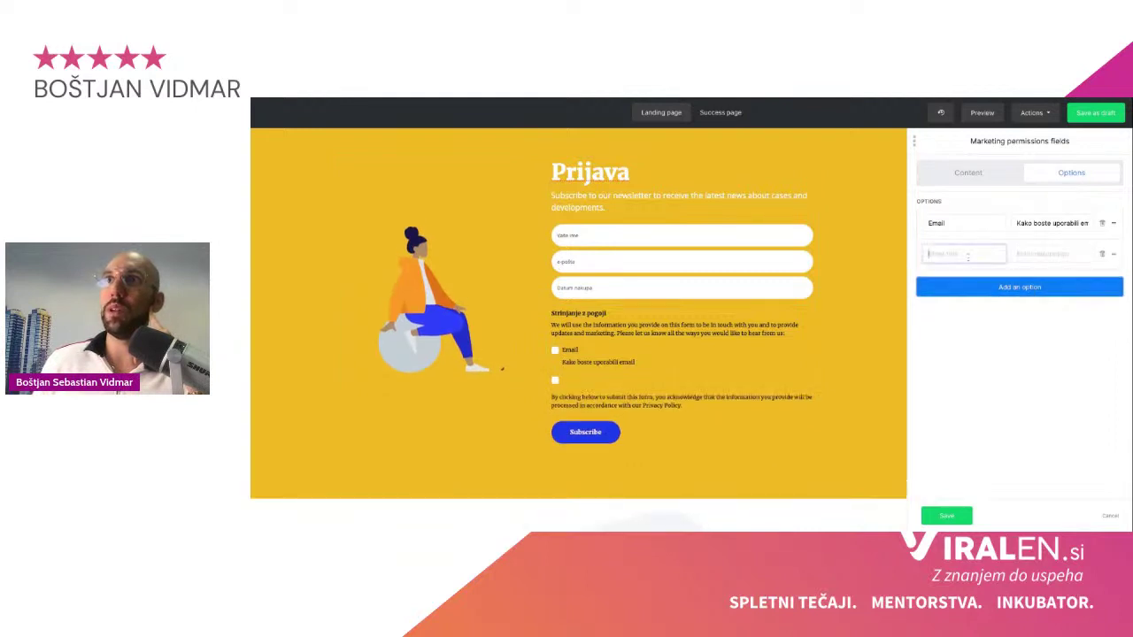
pyautogui.write('Tele')
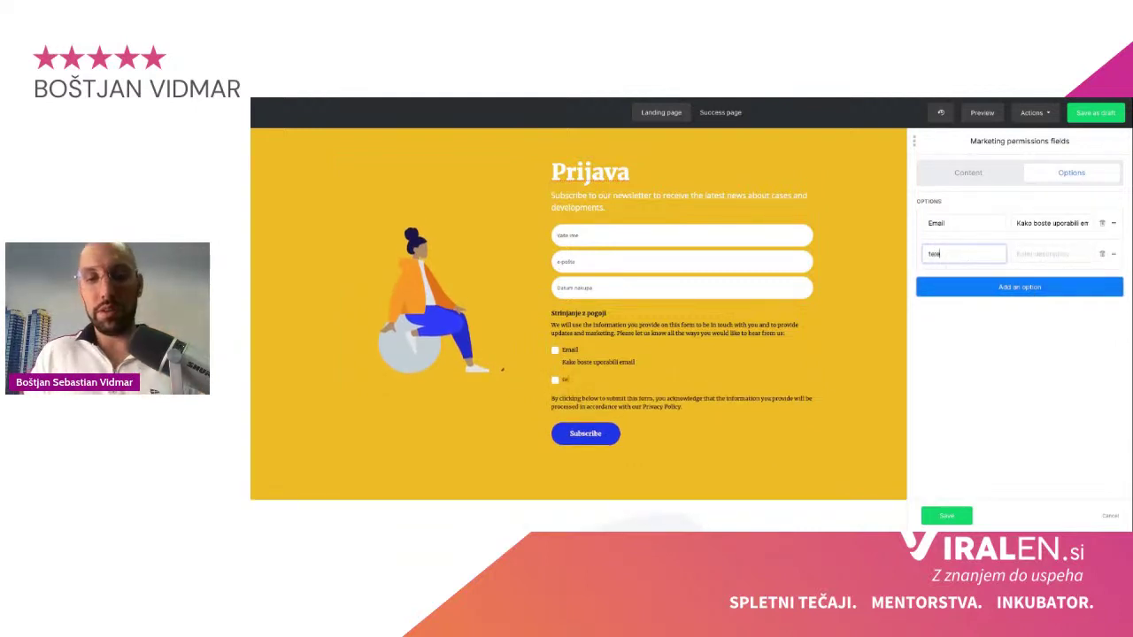
pyautogui.write('fon')
pyautogui.click(1040, 255)
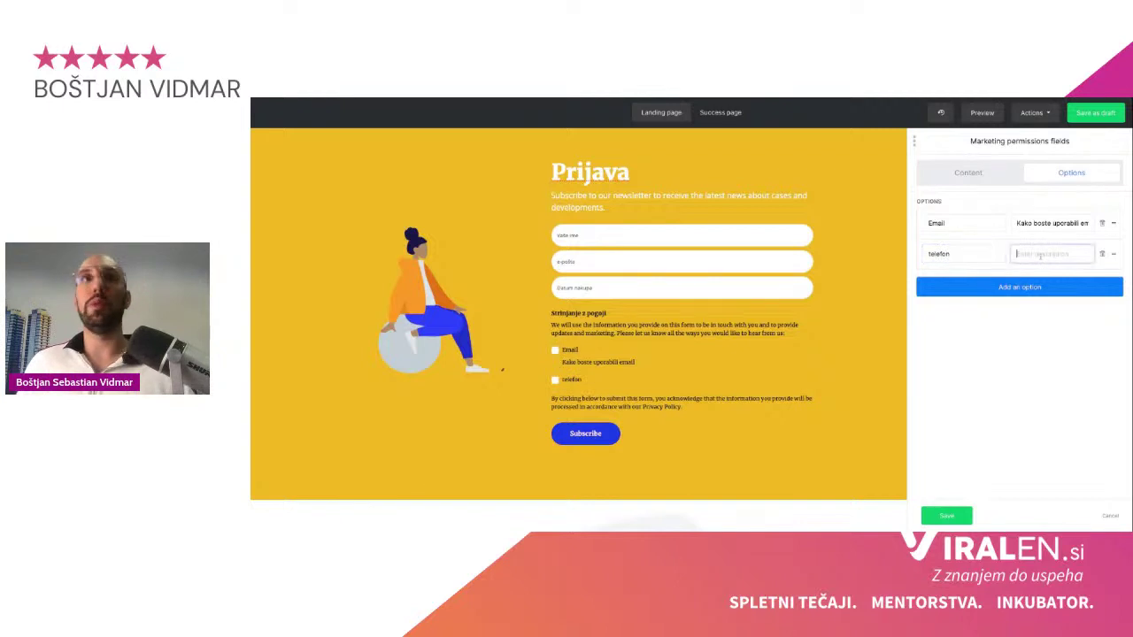
pyautogui.write('U')
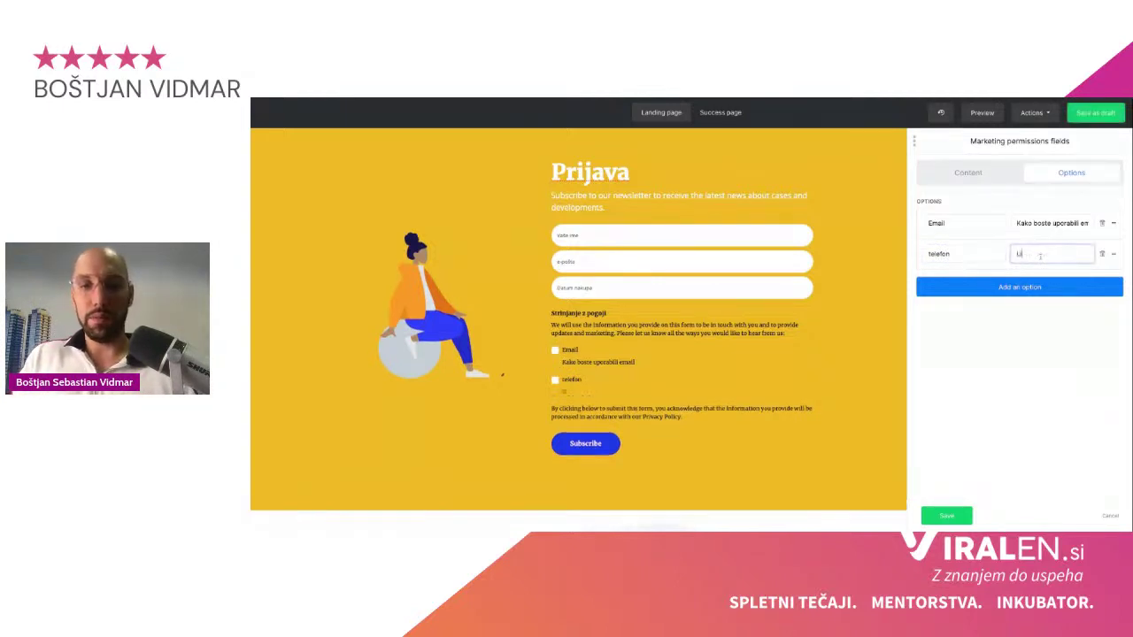
pyautogui.write('poraba štev')
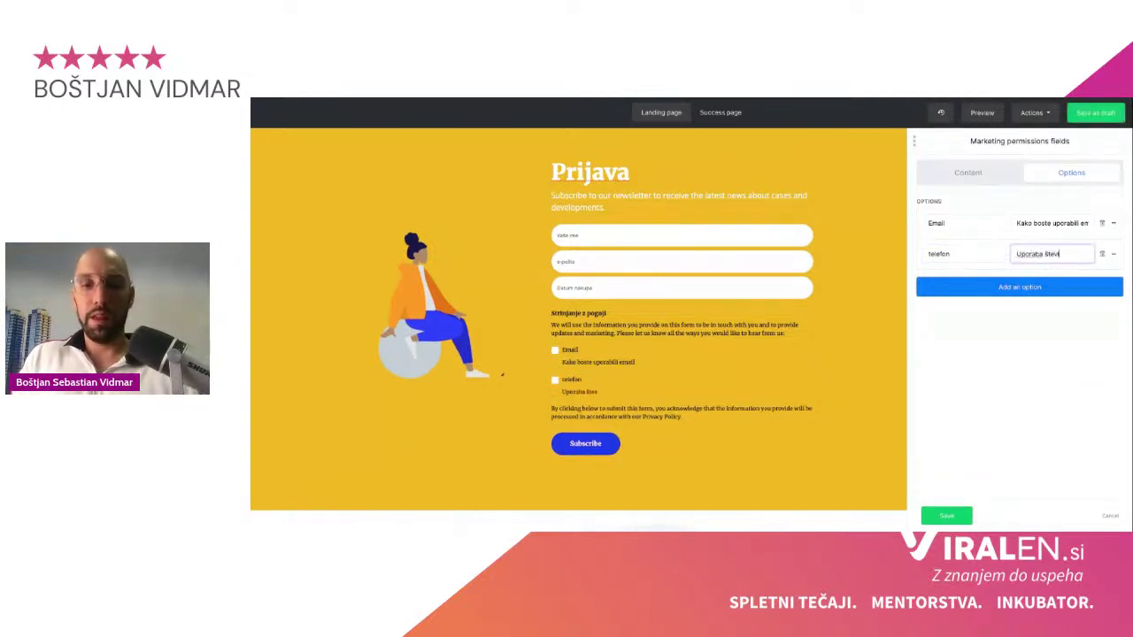
pyautogui.write('ilke')
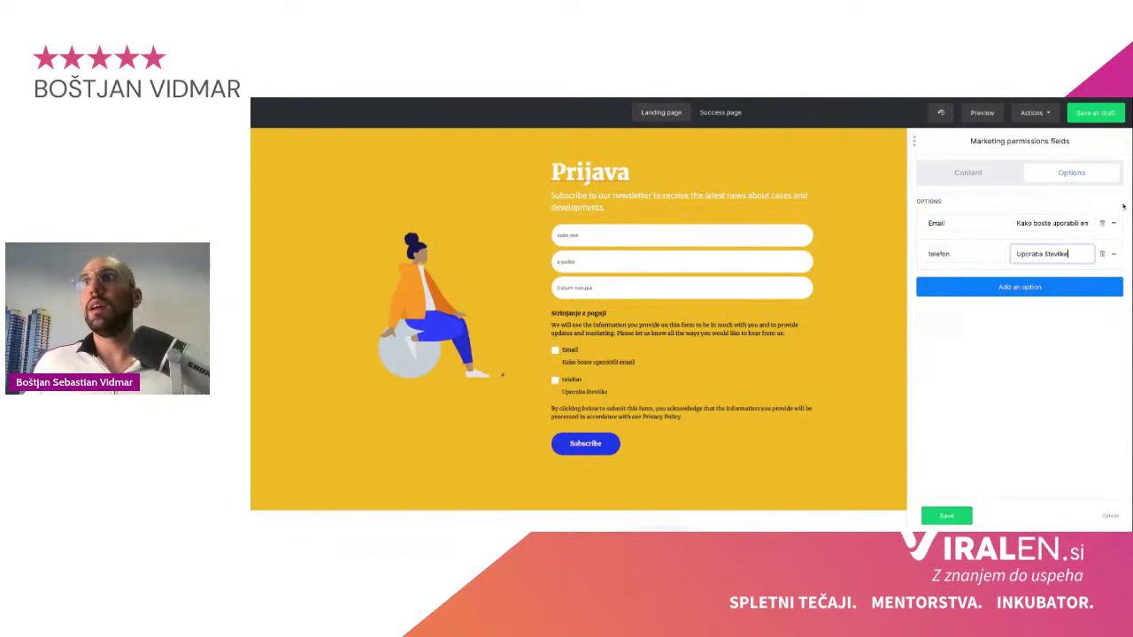
pyautogui.click(1103, 254)
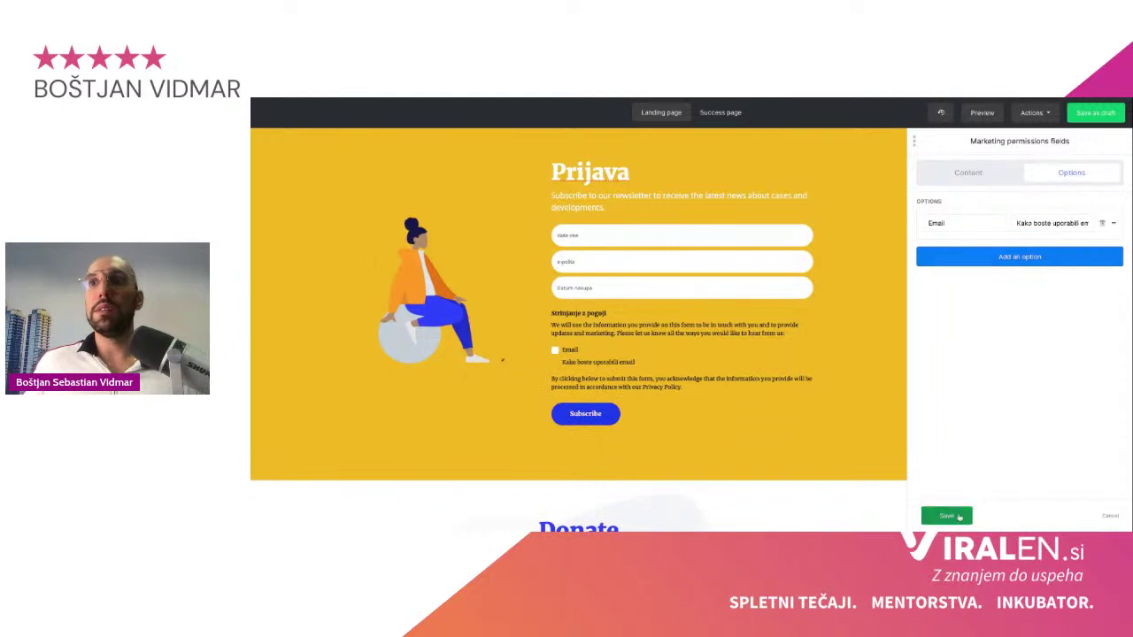
# Step: Save the marketing permissions options, and review and save the privacy acknowledgement description below them unedited
pyautogui.click(947, 516)
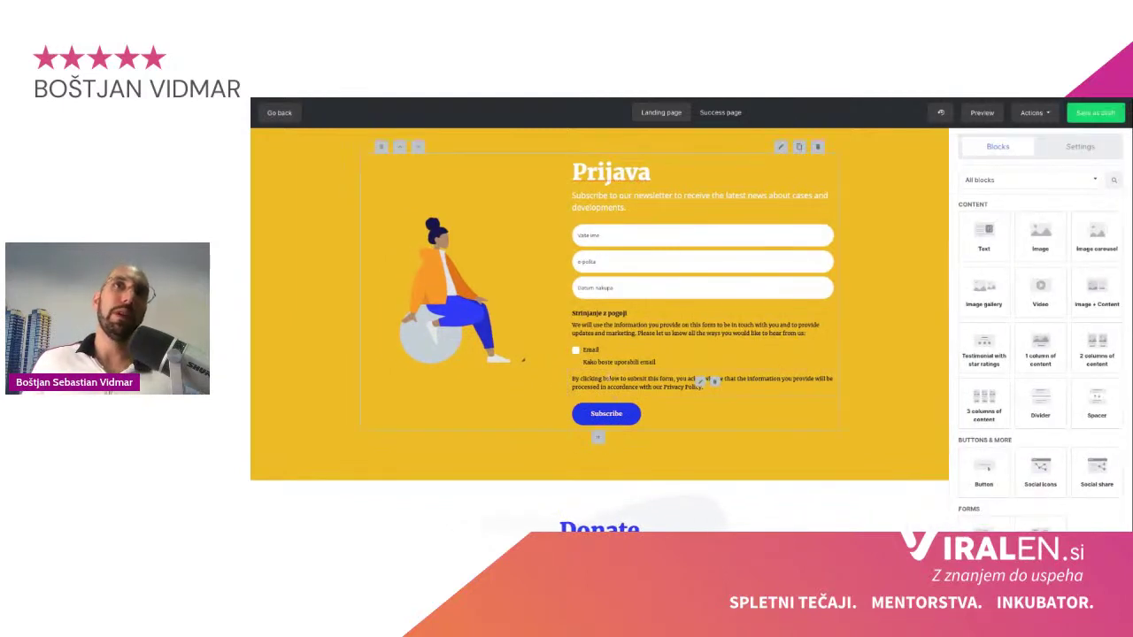
pyautogui.click(700, 382)
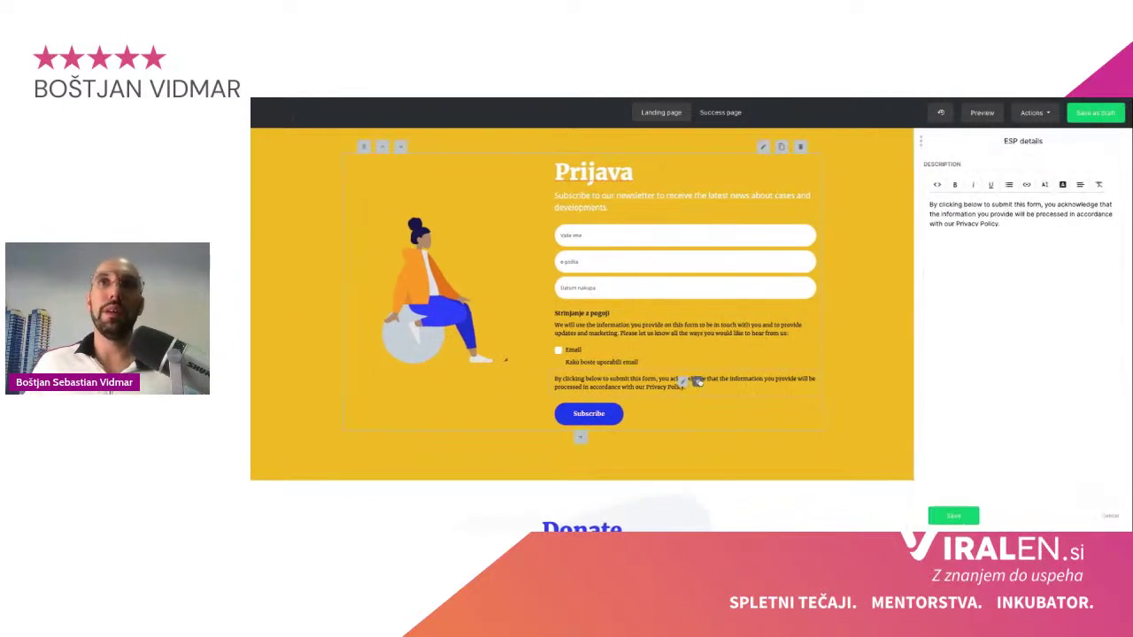
pyautogui.click(935, 226)
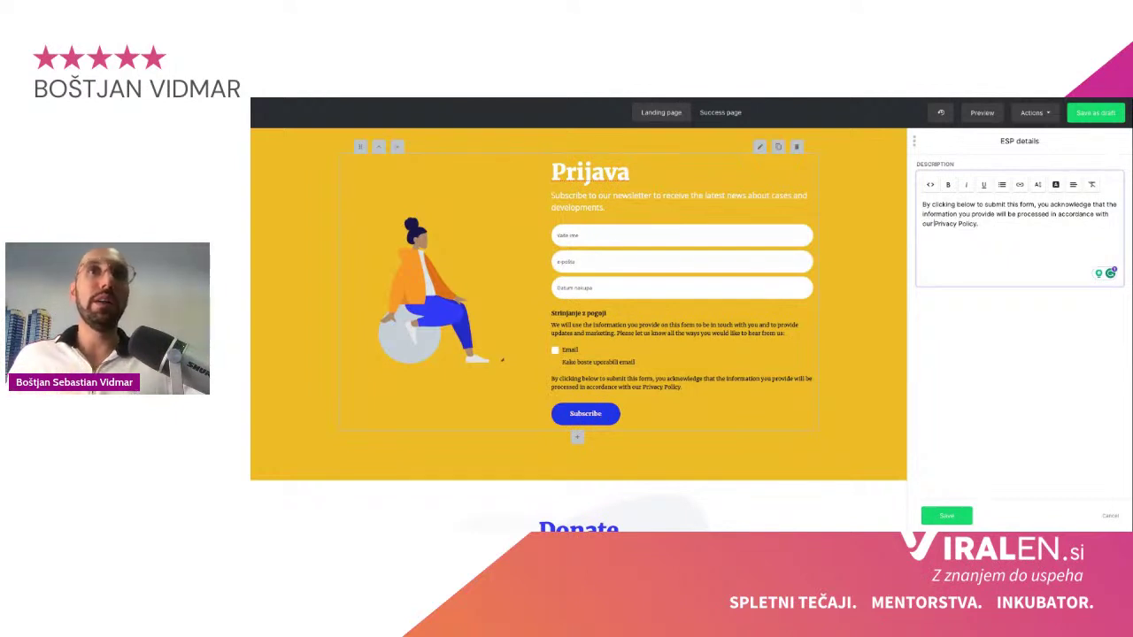
pyautogui.scroll(-2, 650, 411)
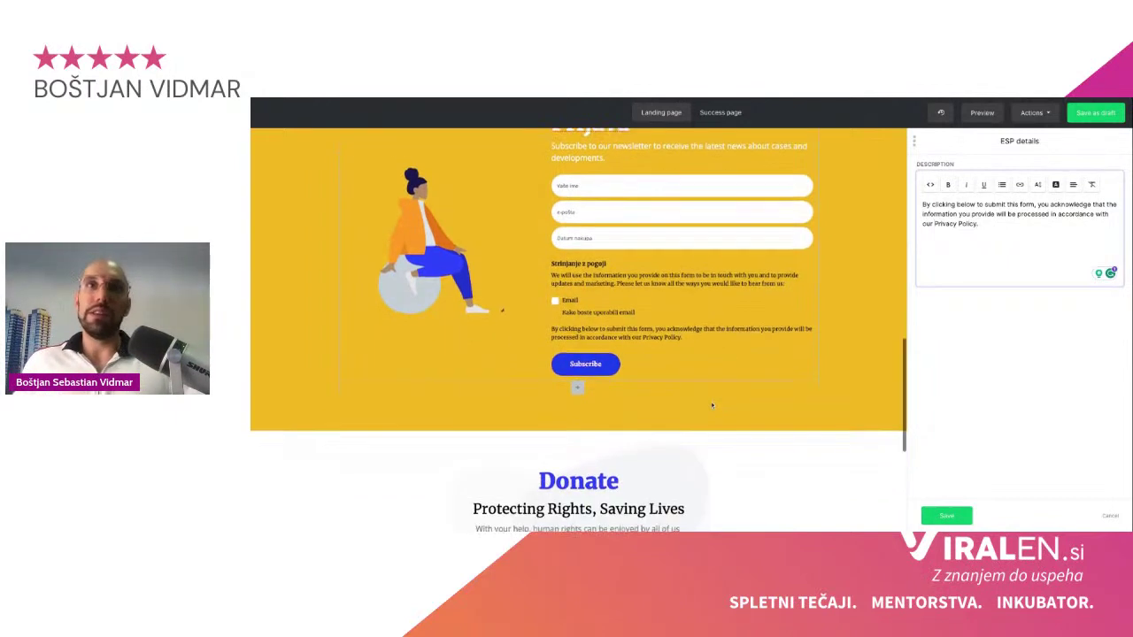
pyautogui.scroll(-3, 711, 406)
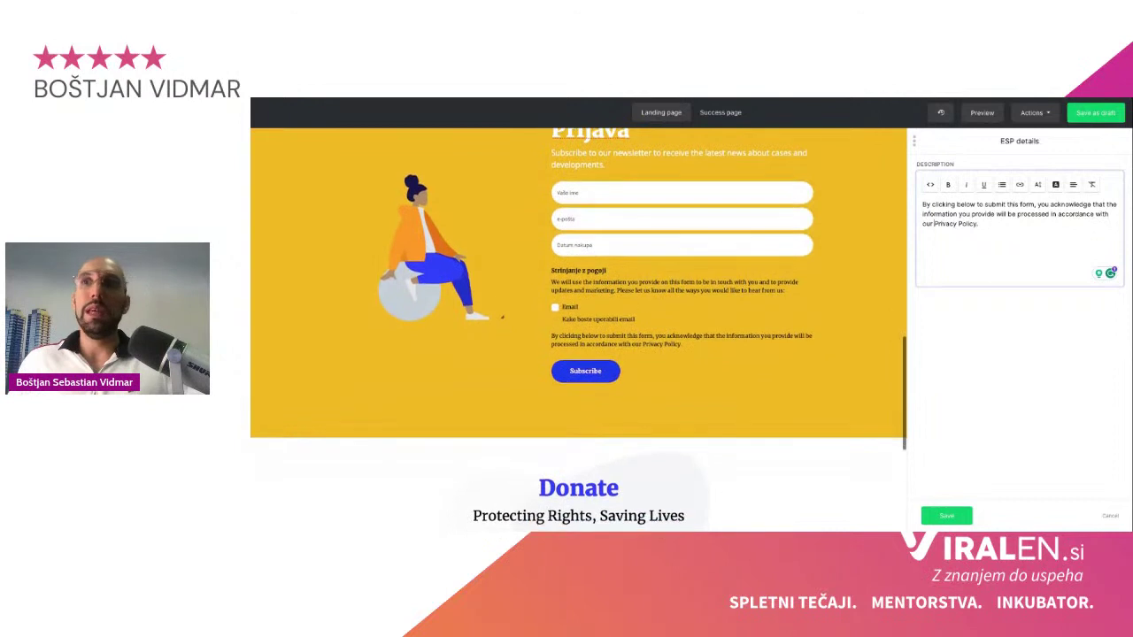
pyautogui.scroll(3, 682, 349)
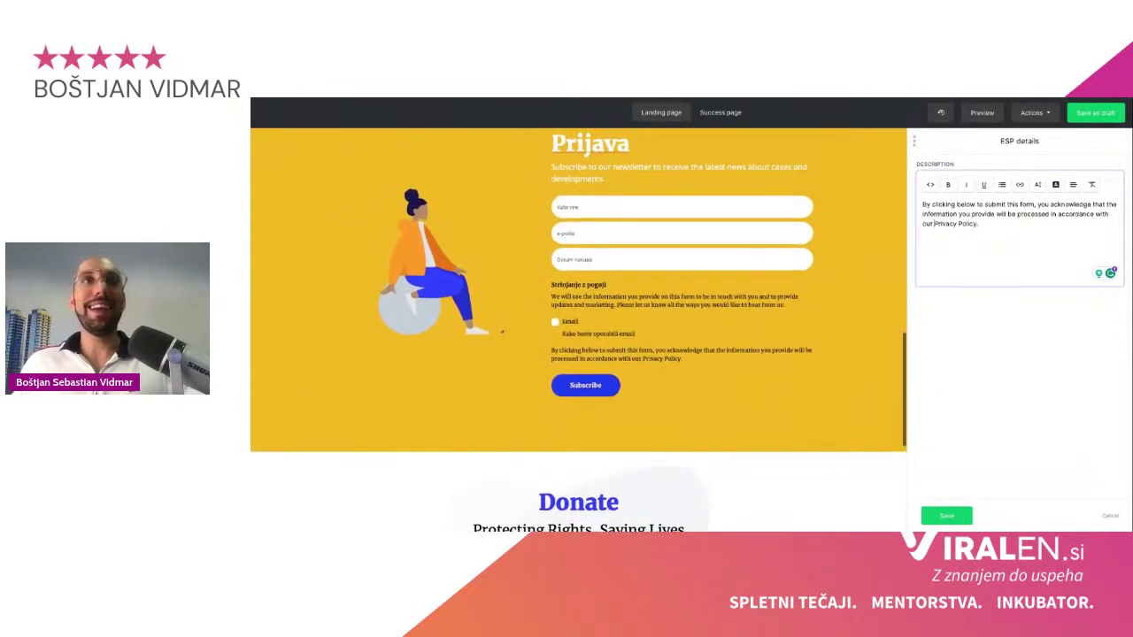
pyautogui.click(947, 517)
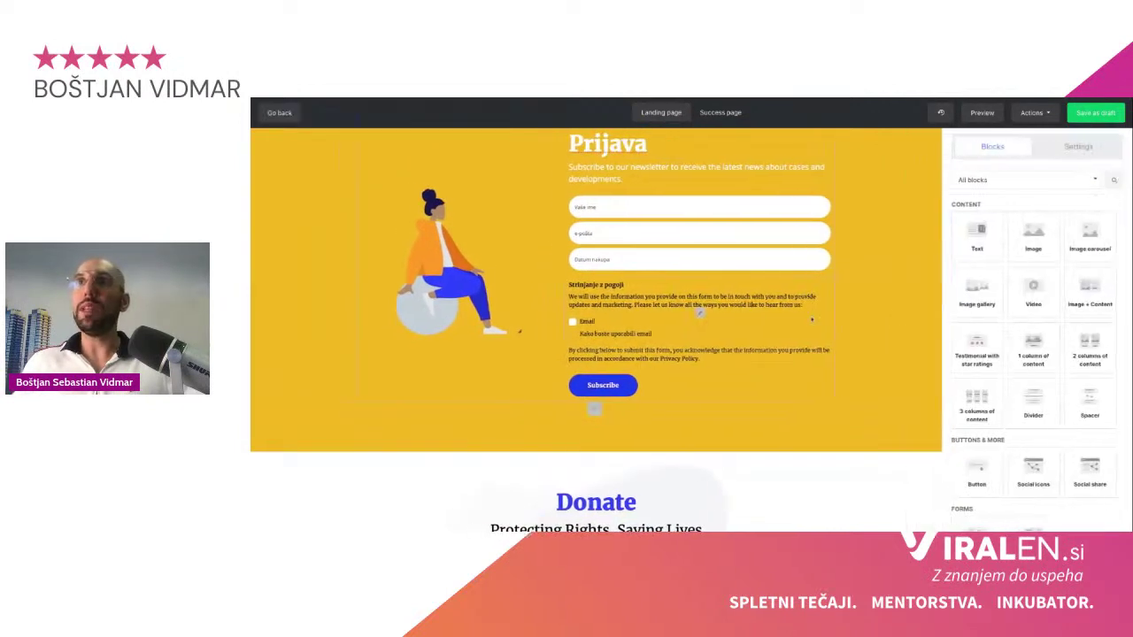
# Step: Review the landing page's blocks and examine the "Prijava" signup form's layout and style settings
pyautogui.scroll(-8, 682, 288)
pyautogui.scroll(-3, 683, 288)
pyautogui.scroll(15, 684, 289)
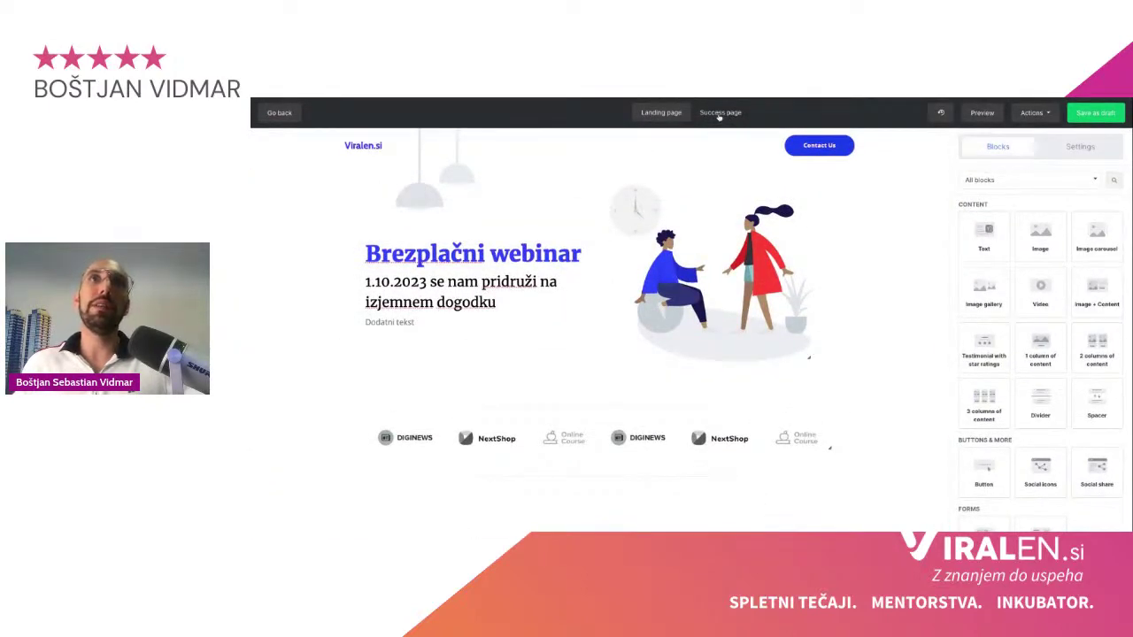
pyautogui.scroll(-8, 779, 220)
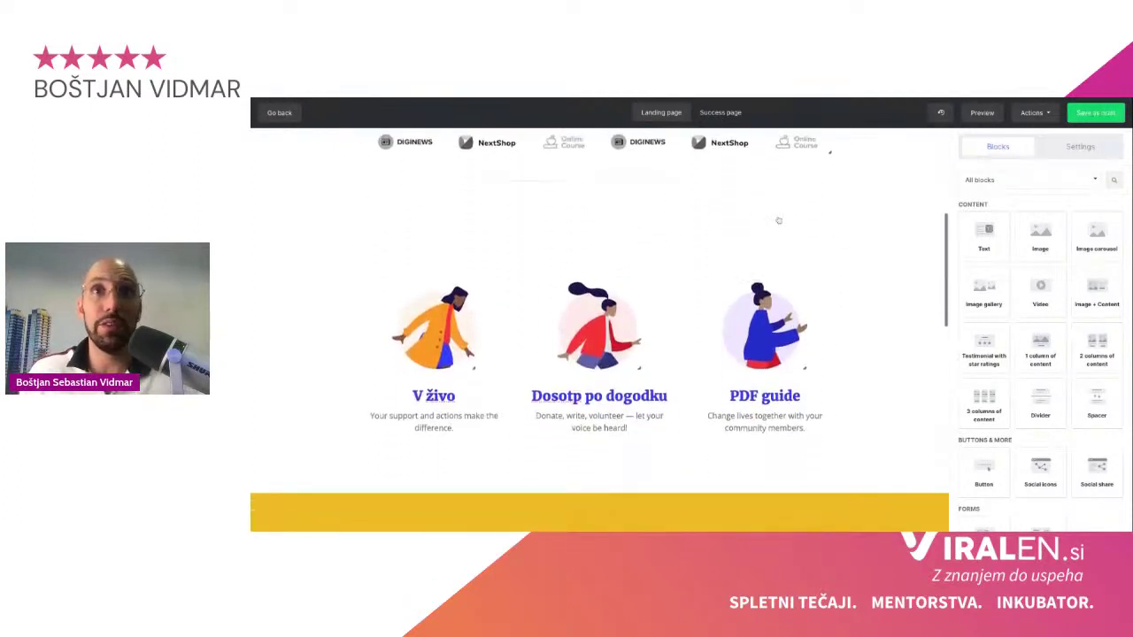
pyautogui.scroll(-8, 779, 221)
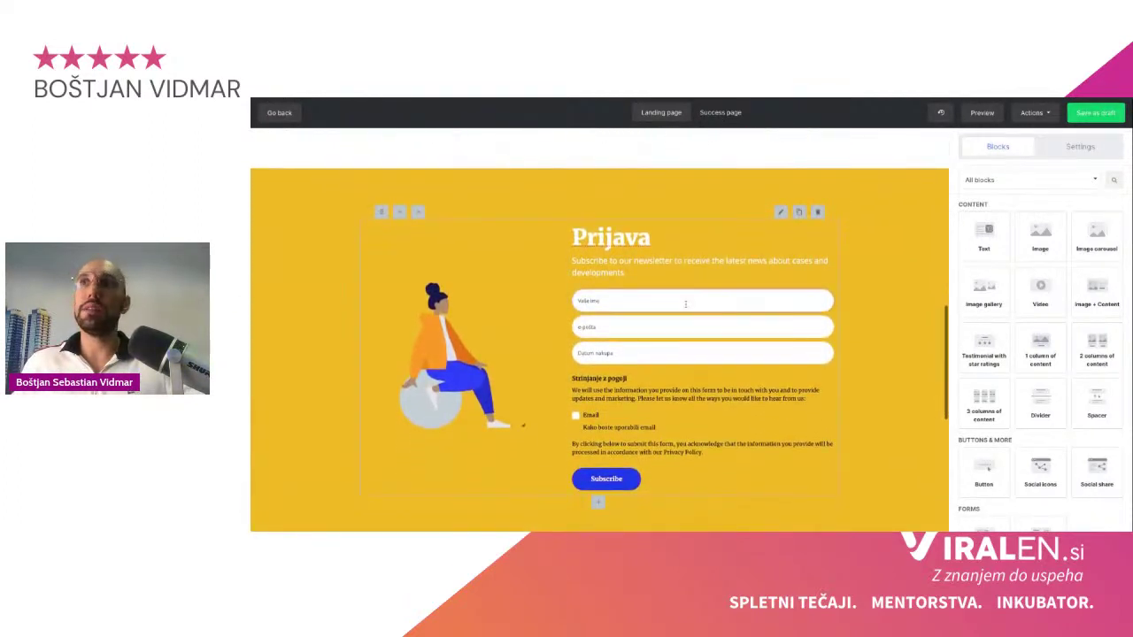
pyautogui.click(685, 303)
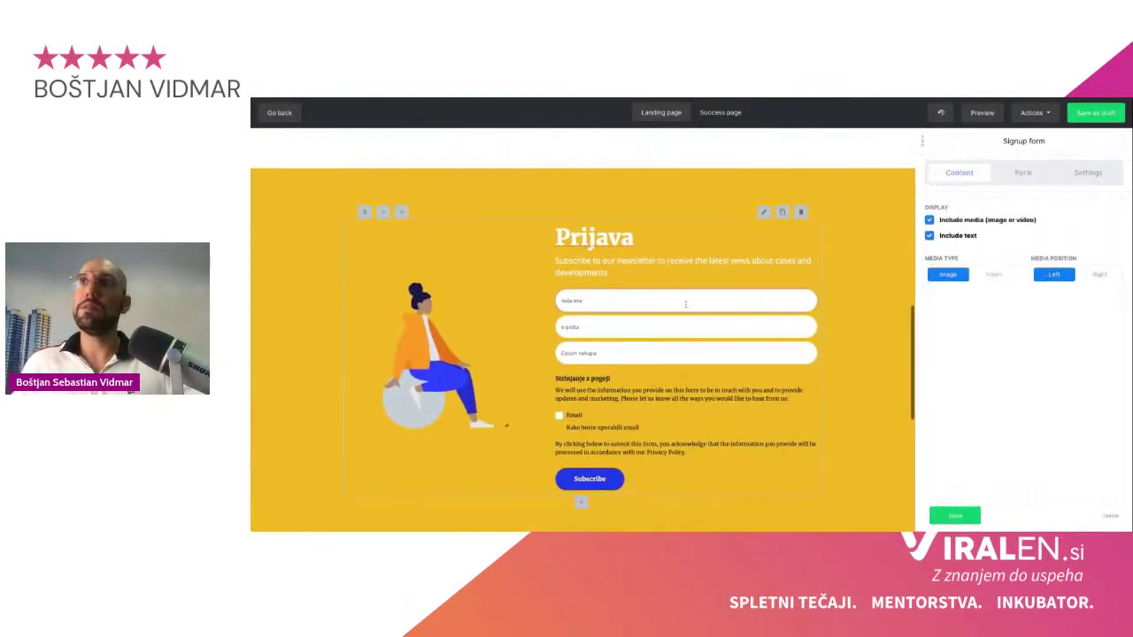
pyautogui.click(1077, 174)
pyautogui.scroll(-3, 947, 362)
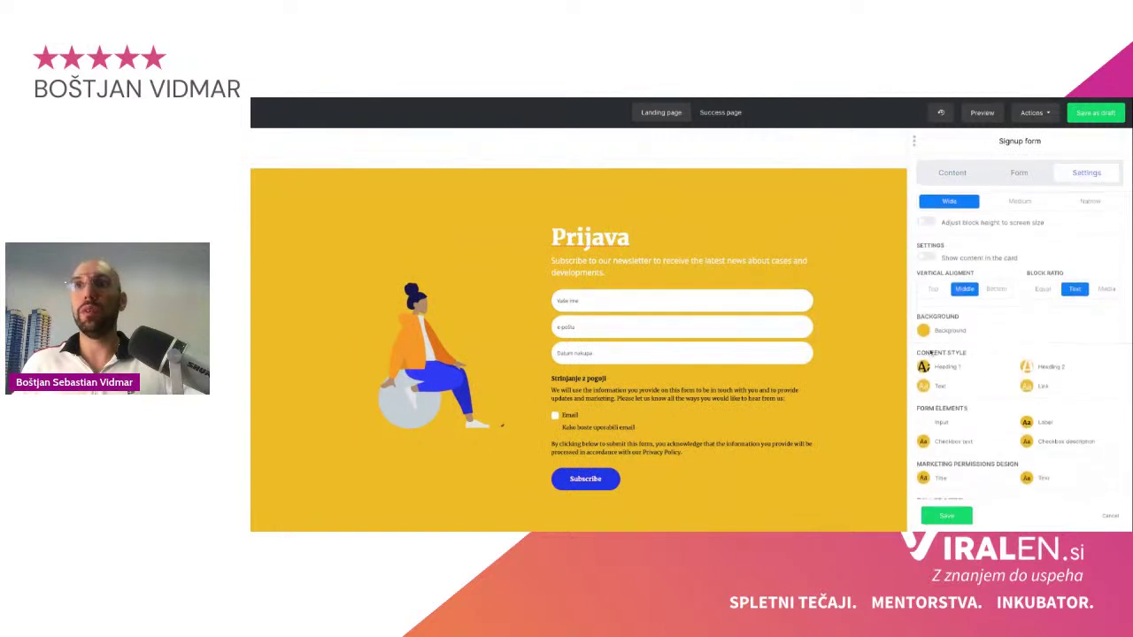
pyautogui.scroll(3, 967, 328)
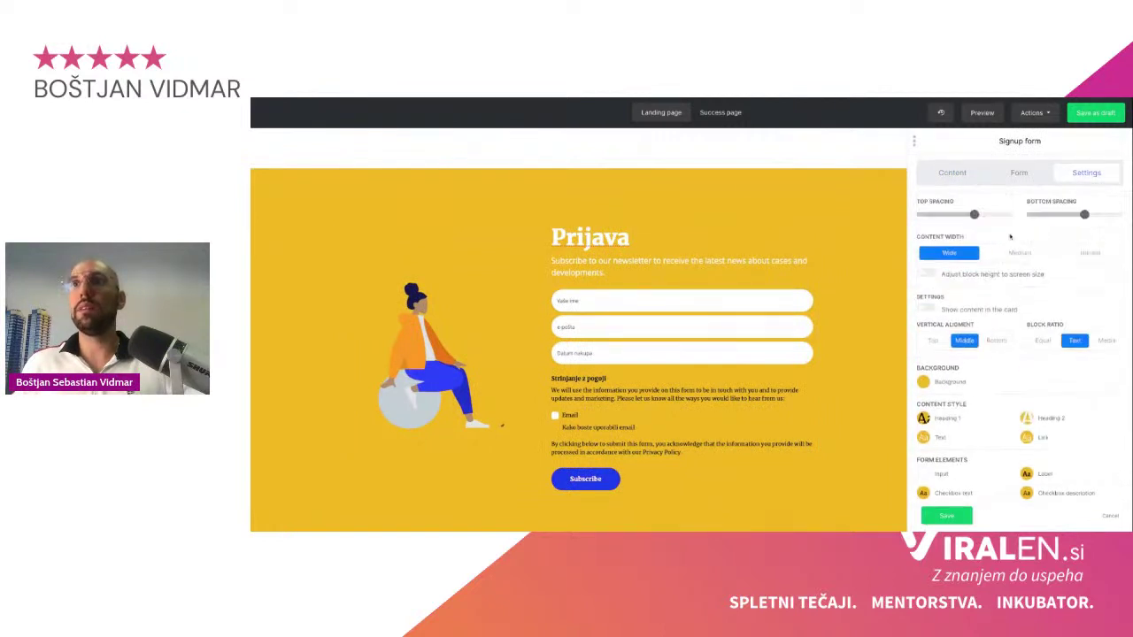
# Step: Try adding reCAPTCHA to the signup form, remove it again and return to the form fields
pyautogui.click(1019, 172)
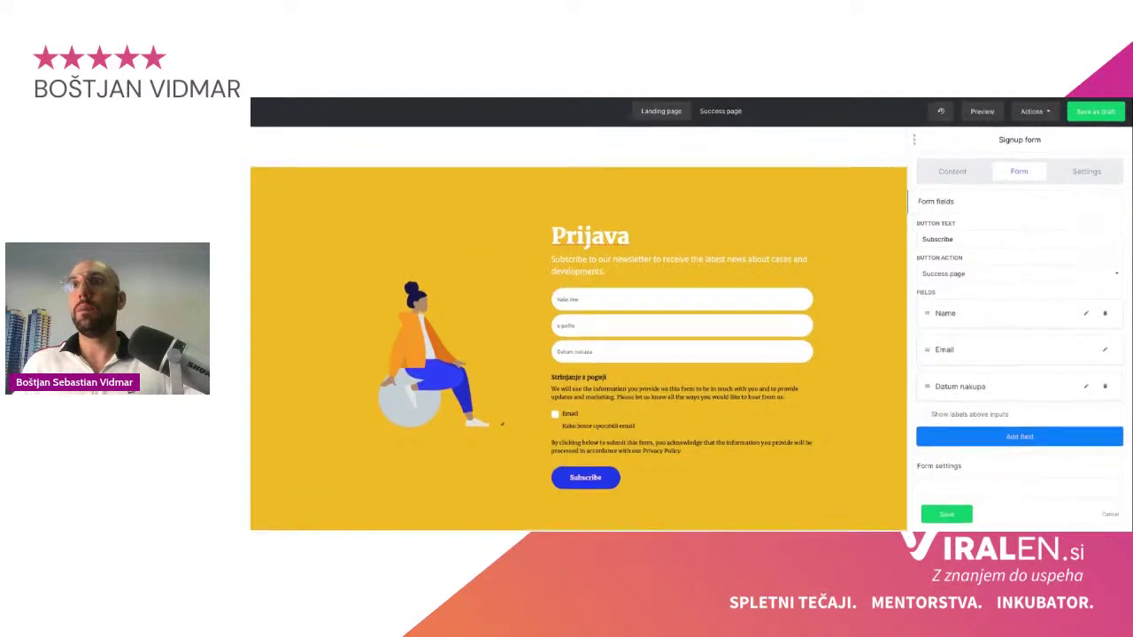
pyautogui.click(953, 469)
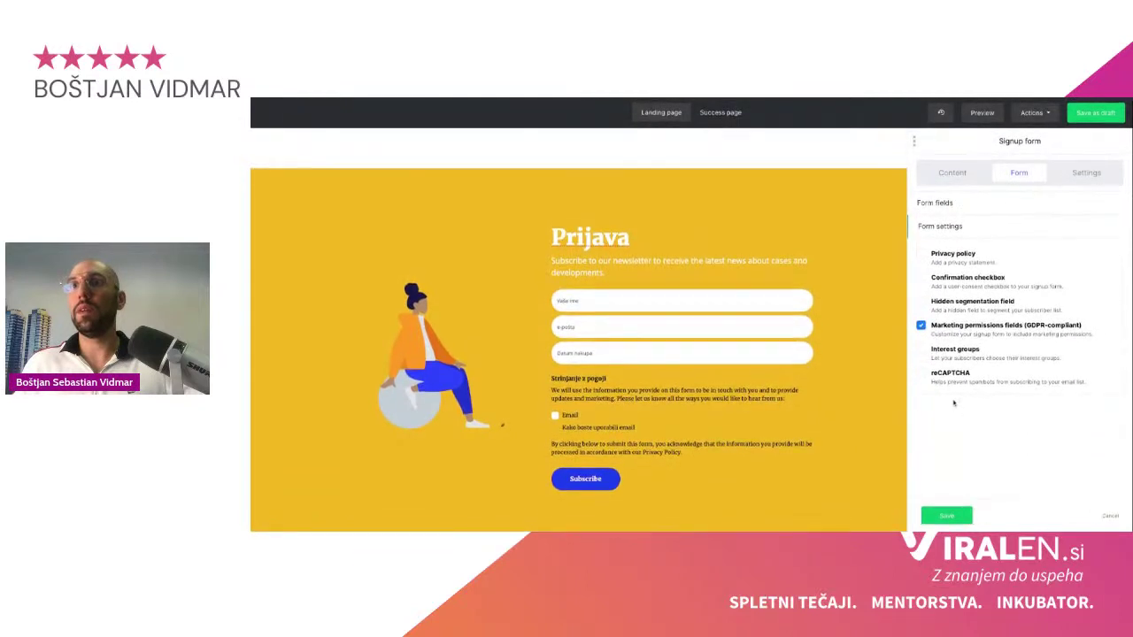
pyautogui.click(920, 373)
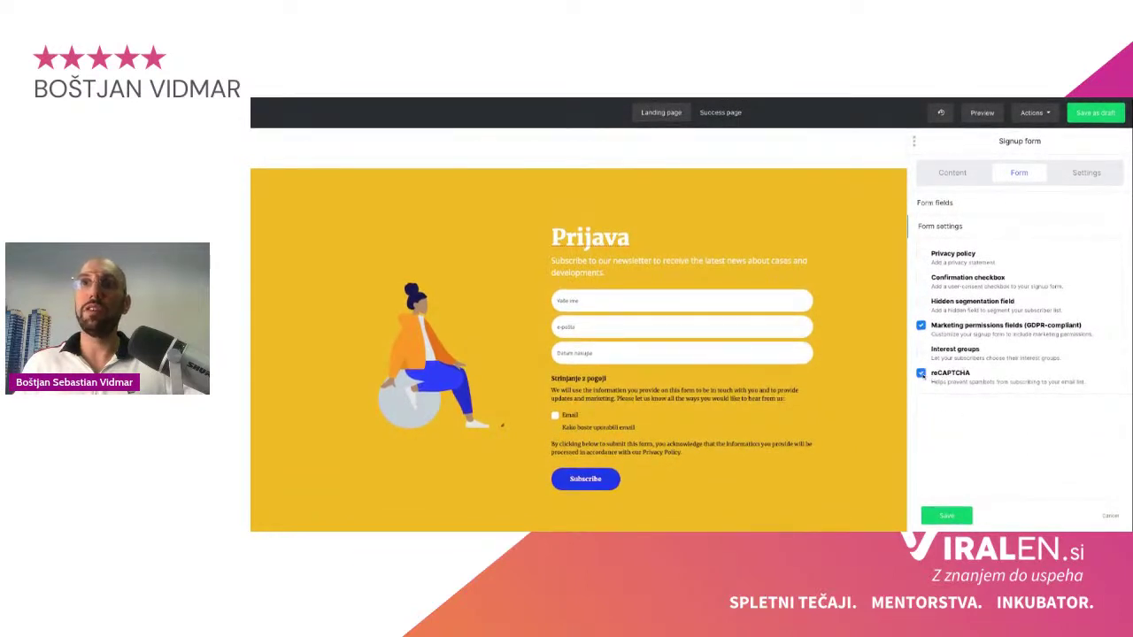
pyautogui.scroll(-1, 708, 425)
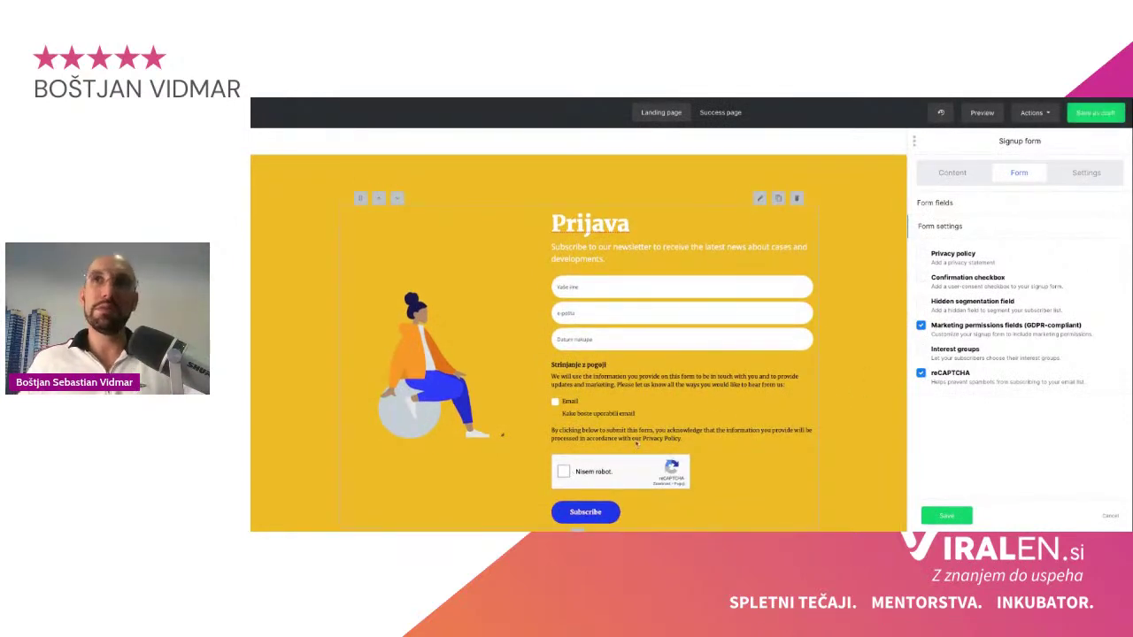
pyautogui.click(921, 373)
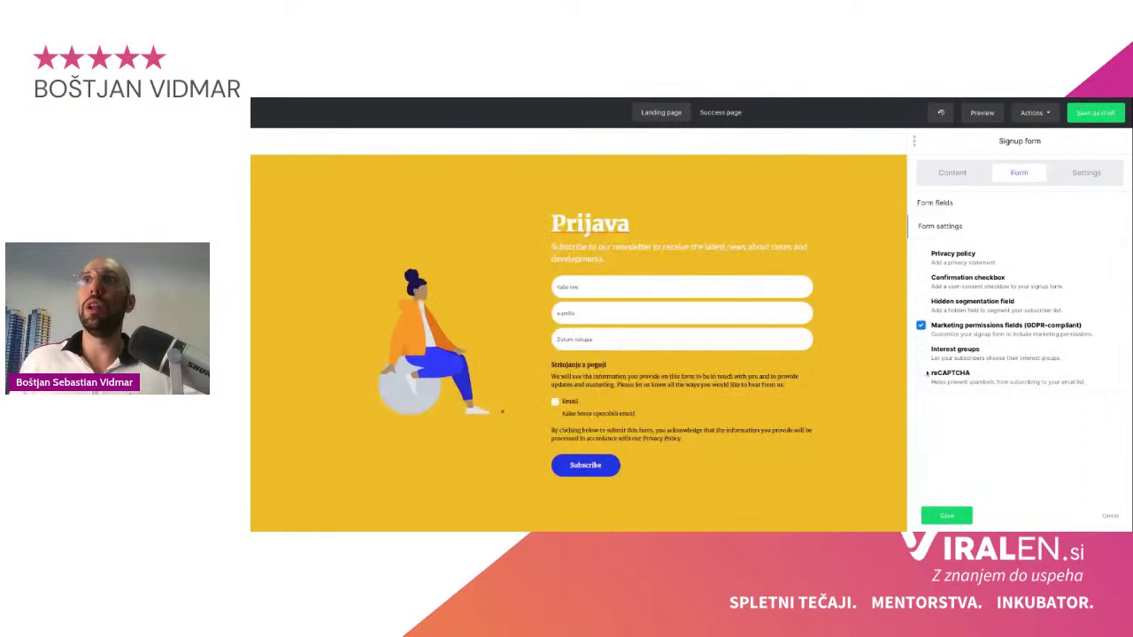
pyautogui.click(924, 202)
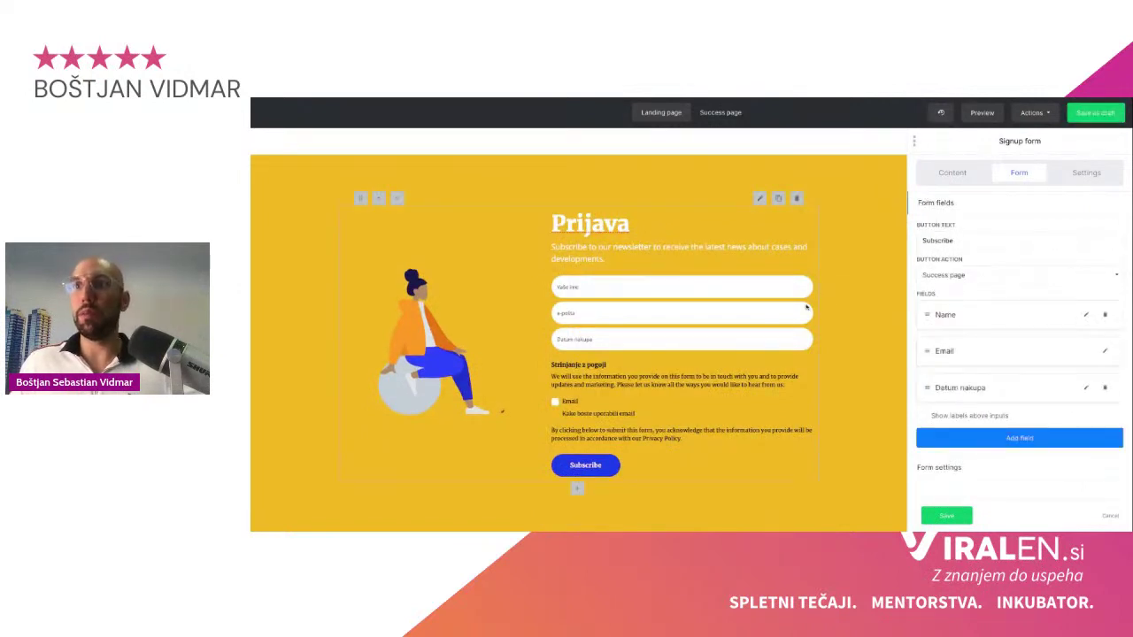
# Step: Switch to the success page and replace its "Thank You" heading with "Hvala, legenda si"
pyautogui.click(720, 113)
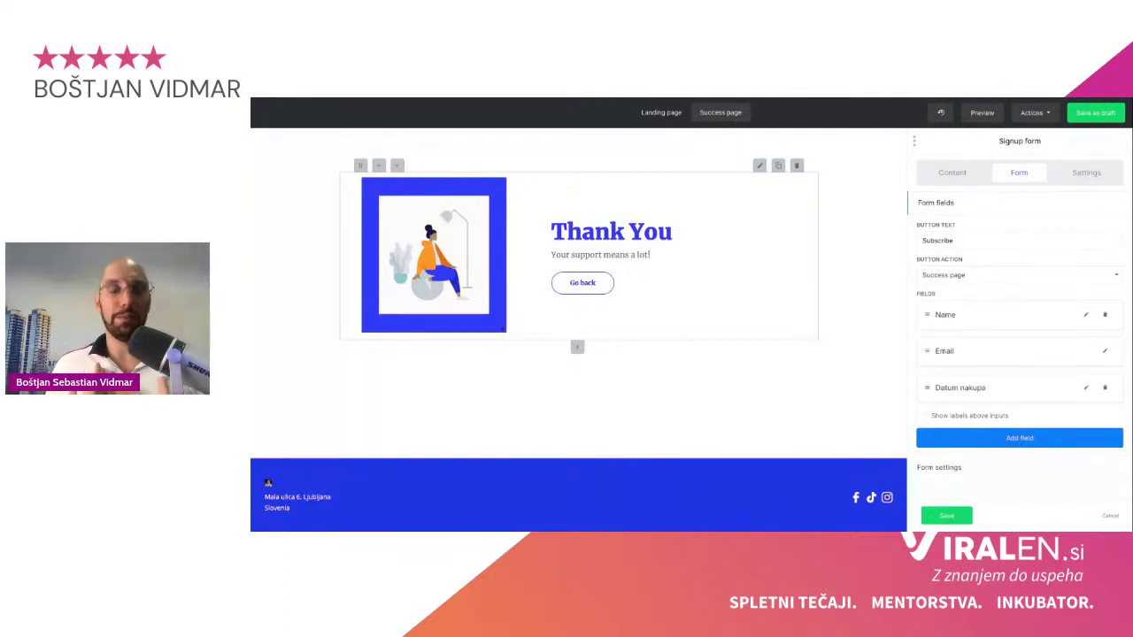
pyautogui.tripleClick(614, 235)
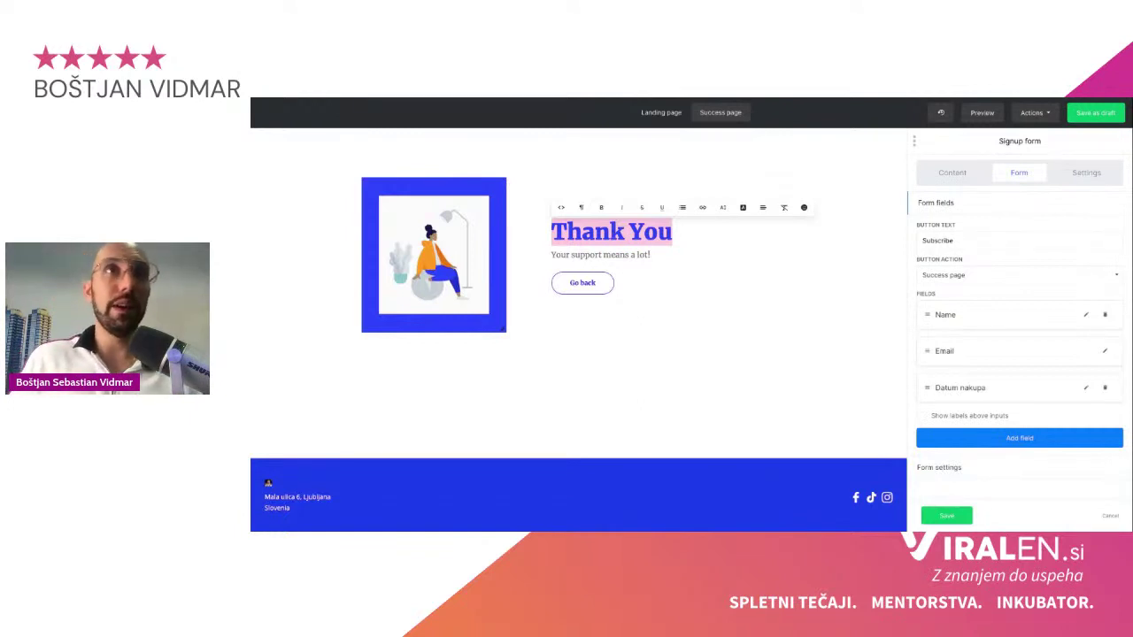
pyautogui.write('Hvala')
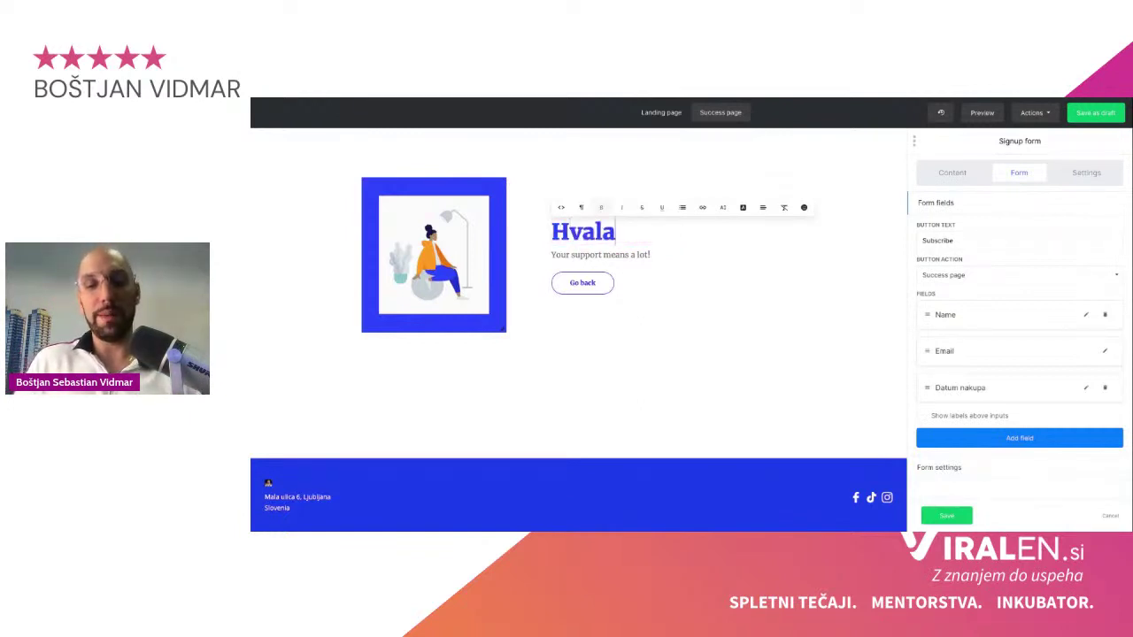
pyautogui.write(', legenda si')
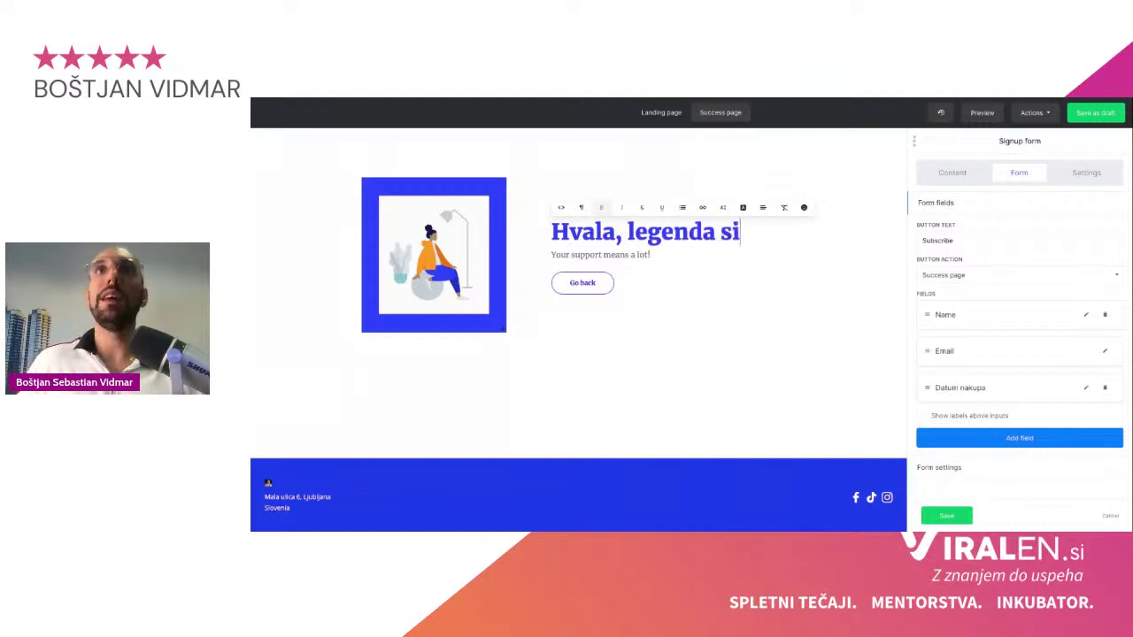
# Step: Replace the text beneath the success page heading with "Zato ti tukaj predajam PDF:"
pyautogui.doubleClick(615, 254)
pyautogui.tripleClick(615, 255)
pyautogui.write('Za')
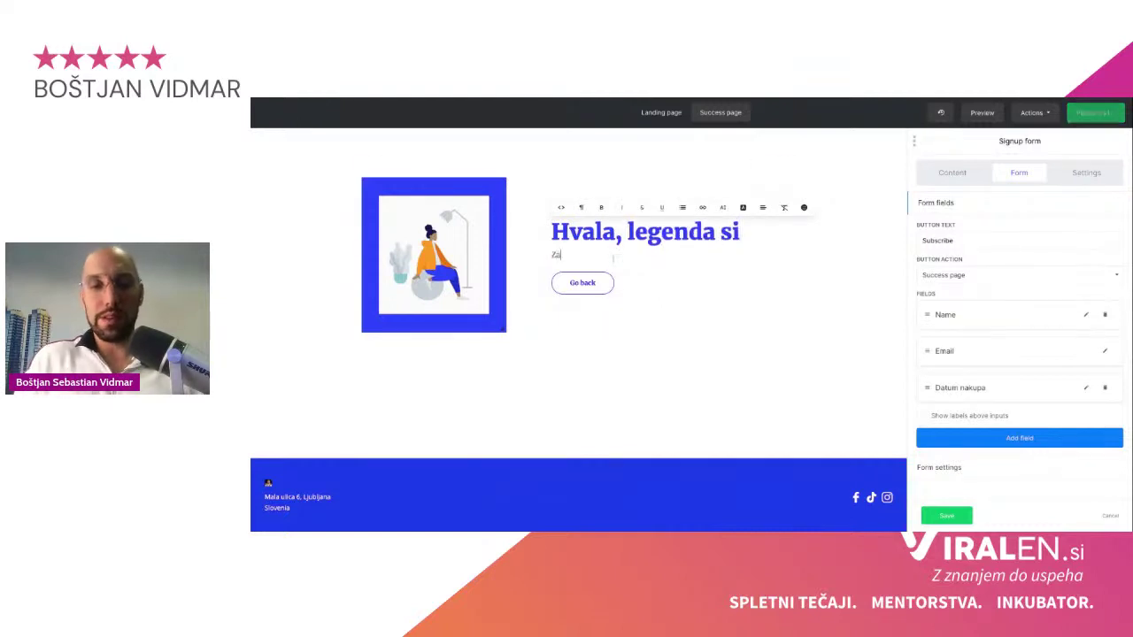
pyautogui.write('to ti t')
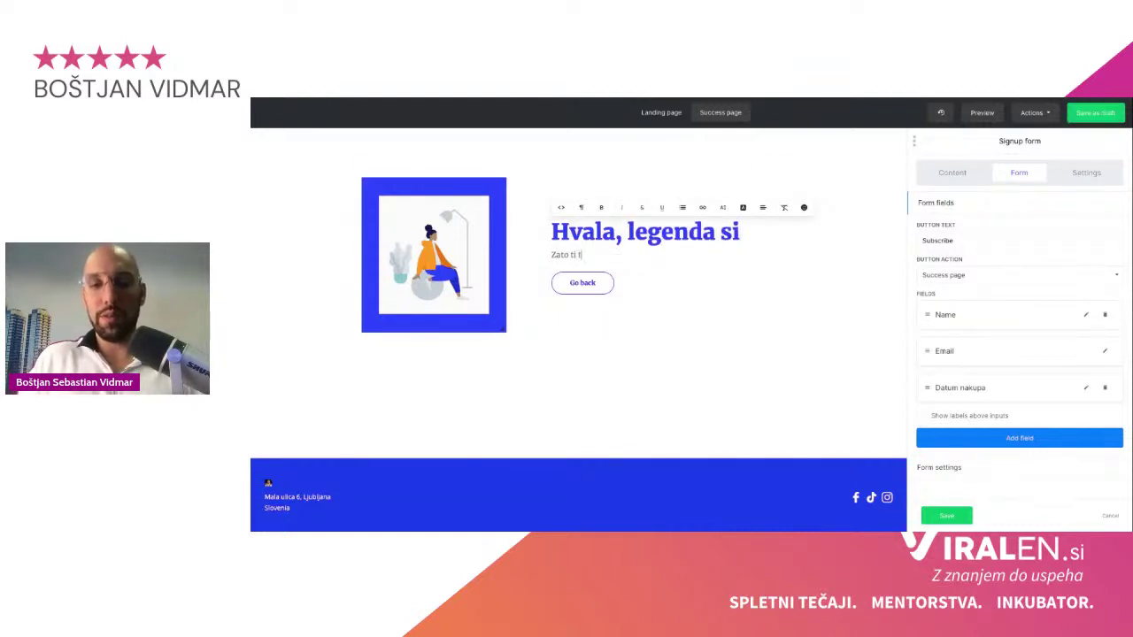
pyautogui.write('ukaj pred')
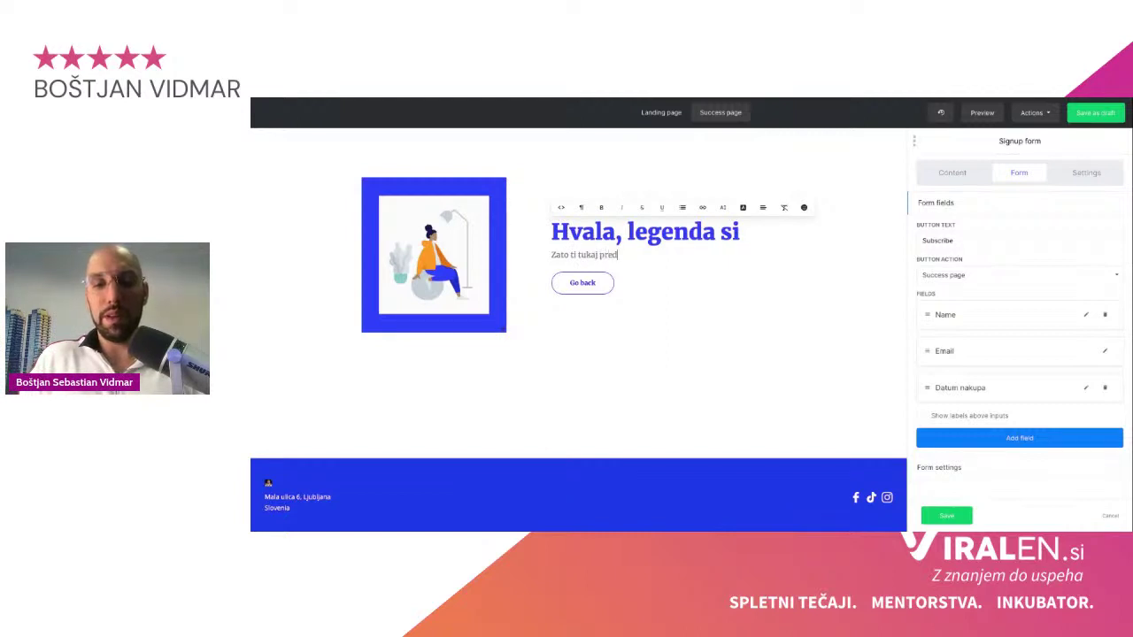
pyautogui.write('ajam PDF')
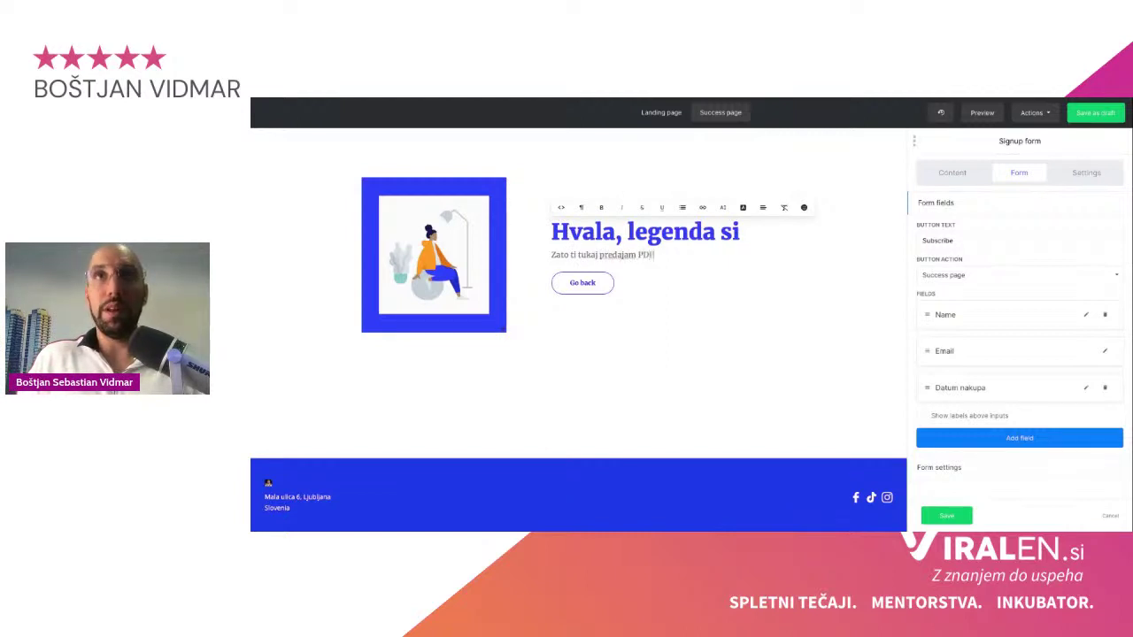
pyautogui.write(':')
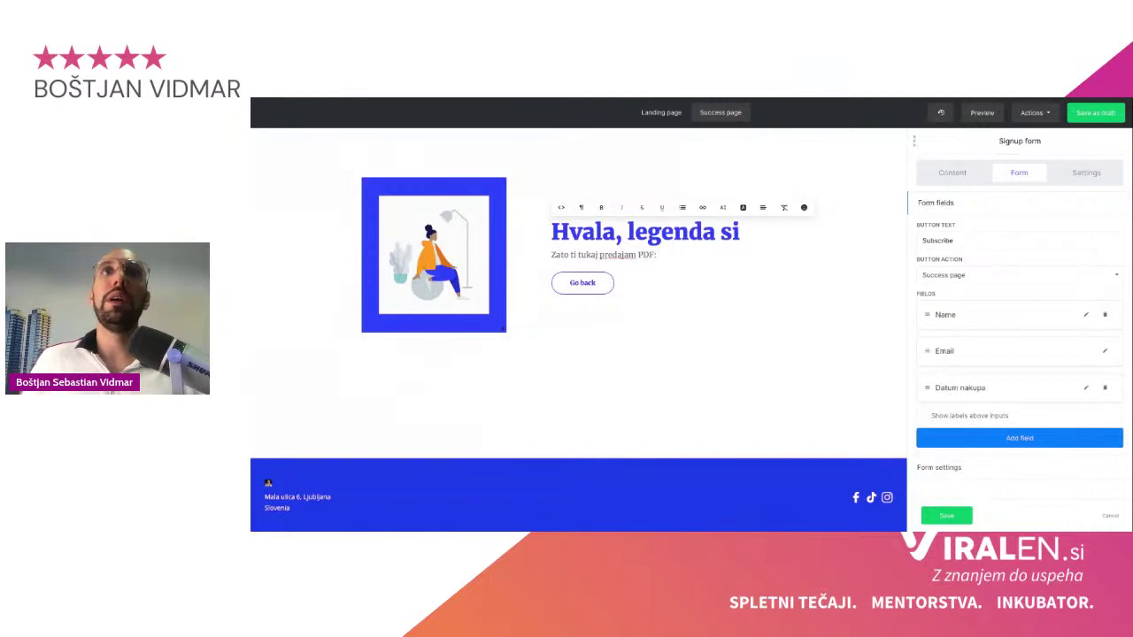
# Step: Rename the success page's "Go back" secondary button to "Prenesi" and select its link for editing
pyautogui.click(680, 283)
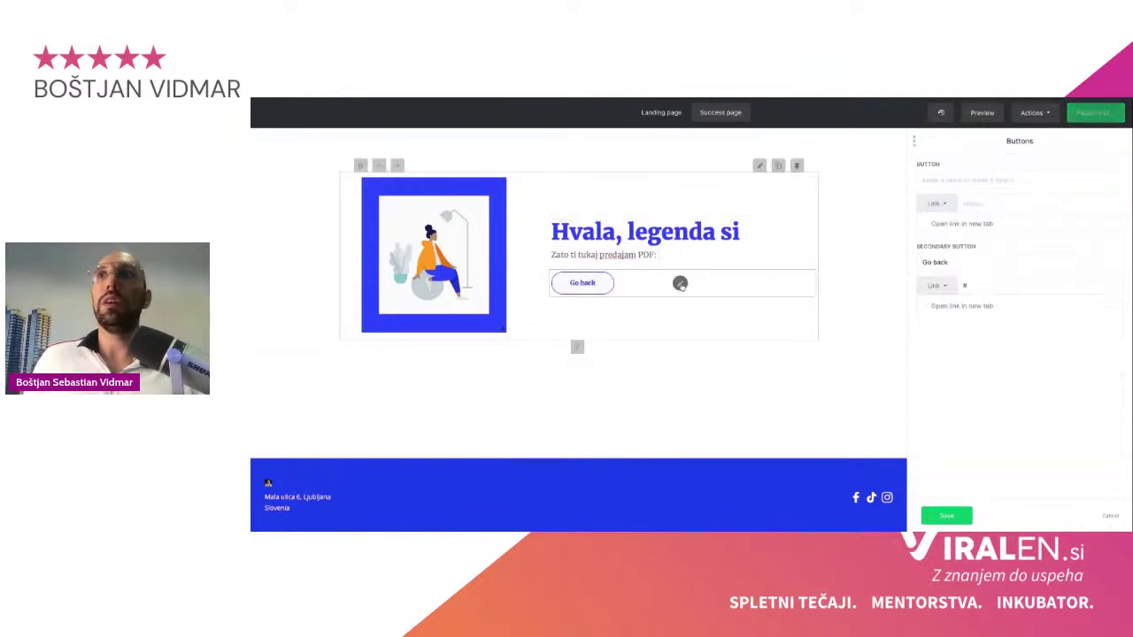
pyautogui.doubleClick(956, 259)
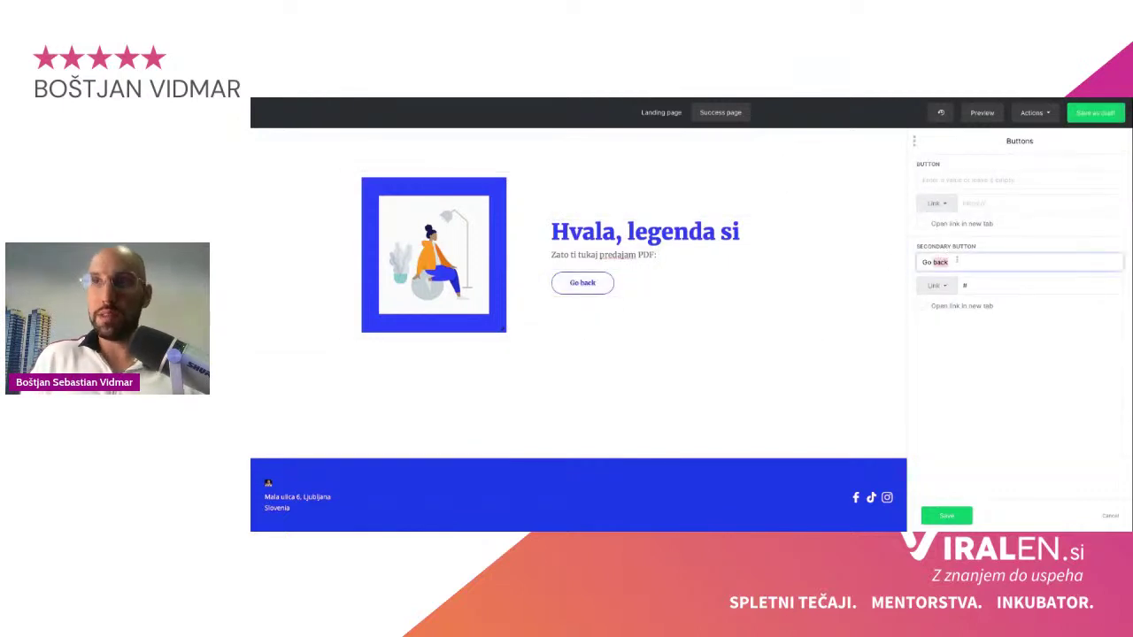
pyautogui.press('BackSpace')
pyautogui.press('BackSpace')
pyautogui.press('BackSpace')
pyautogui.press('BackSpace')
pyautogui.write('Prenesi')
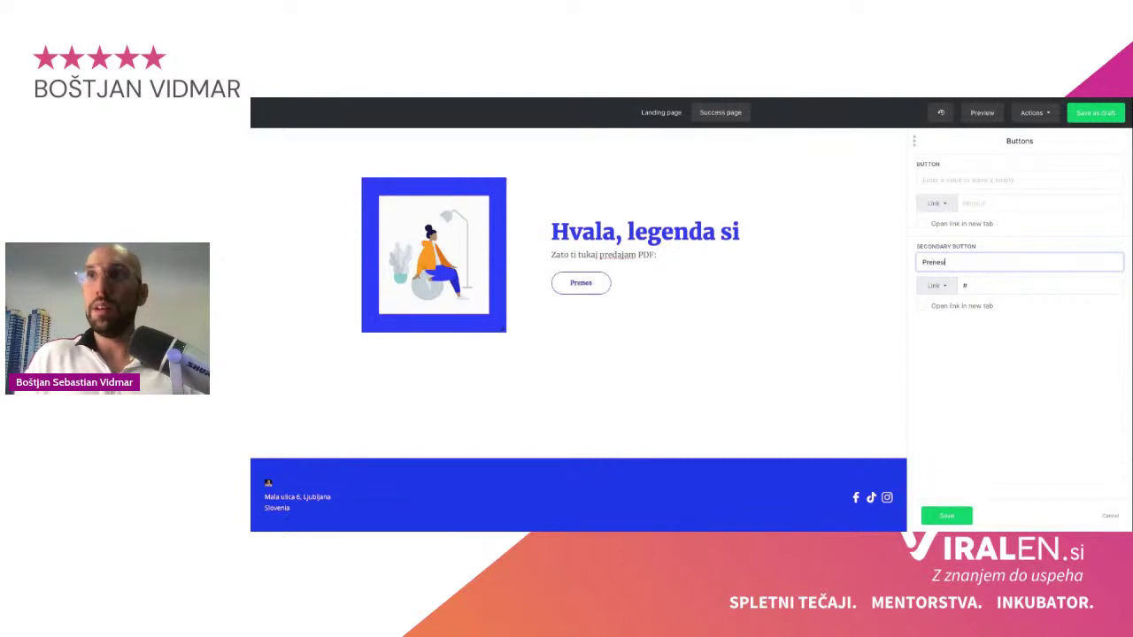
pyautogui.click(973, 285)
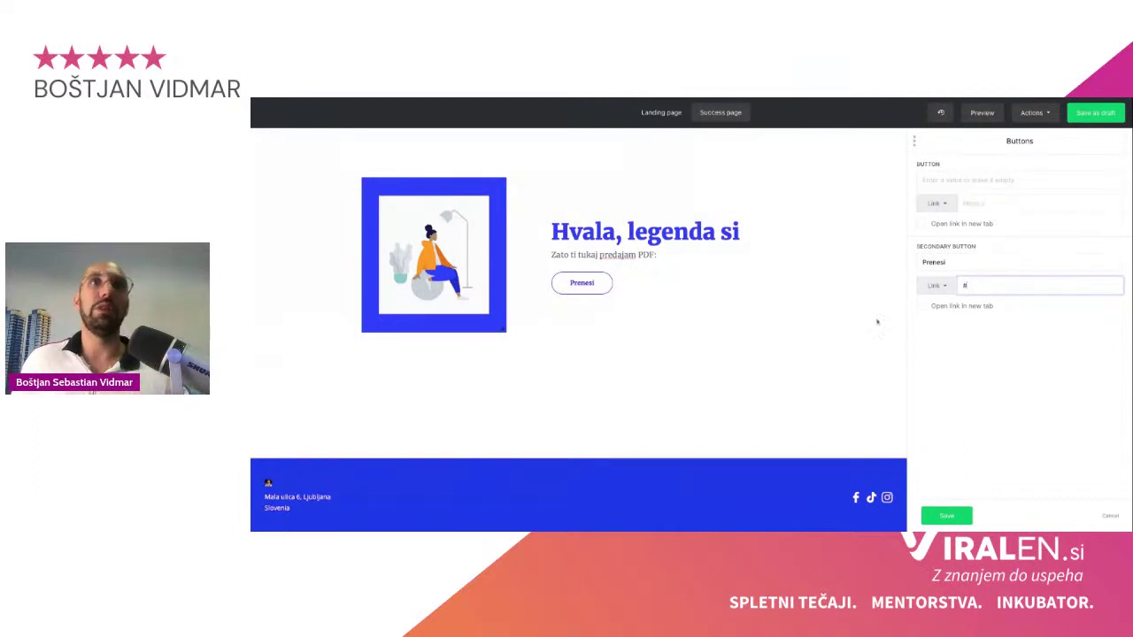
# Step: Add an Image + Content block below the thank-you block on the success page
pyautogui.moveTo(643, 279)
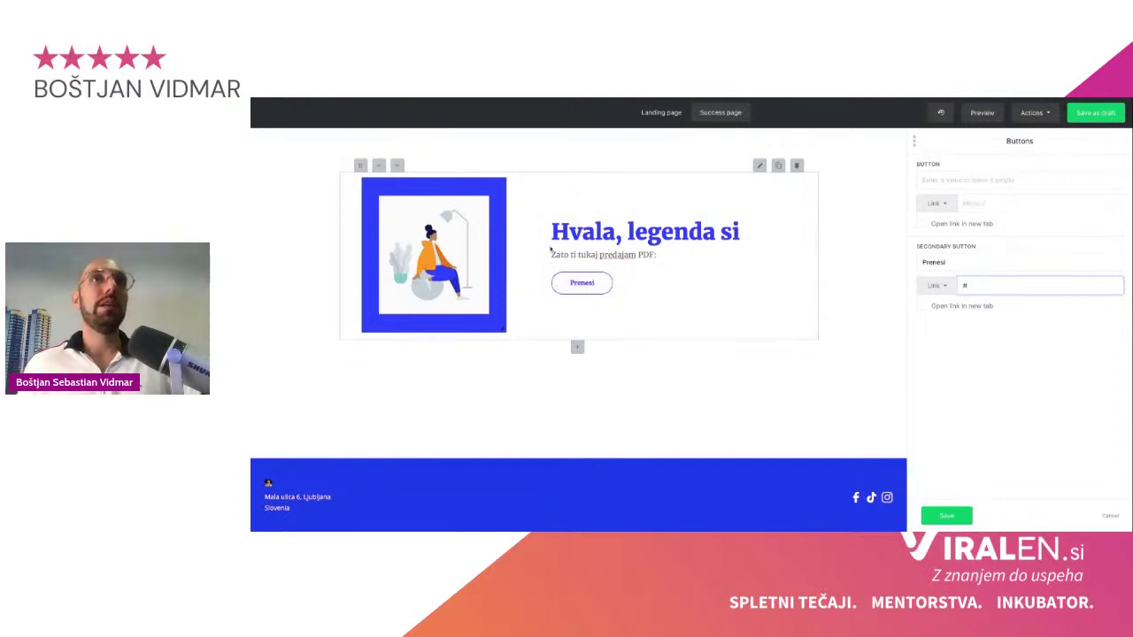
pyautogui.click(576, 347)
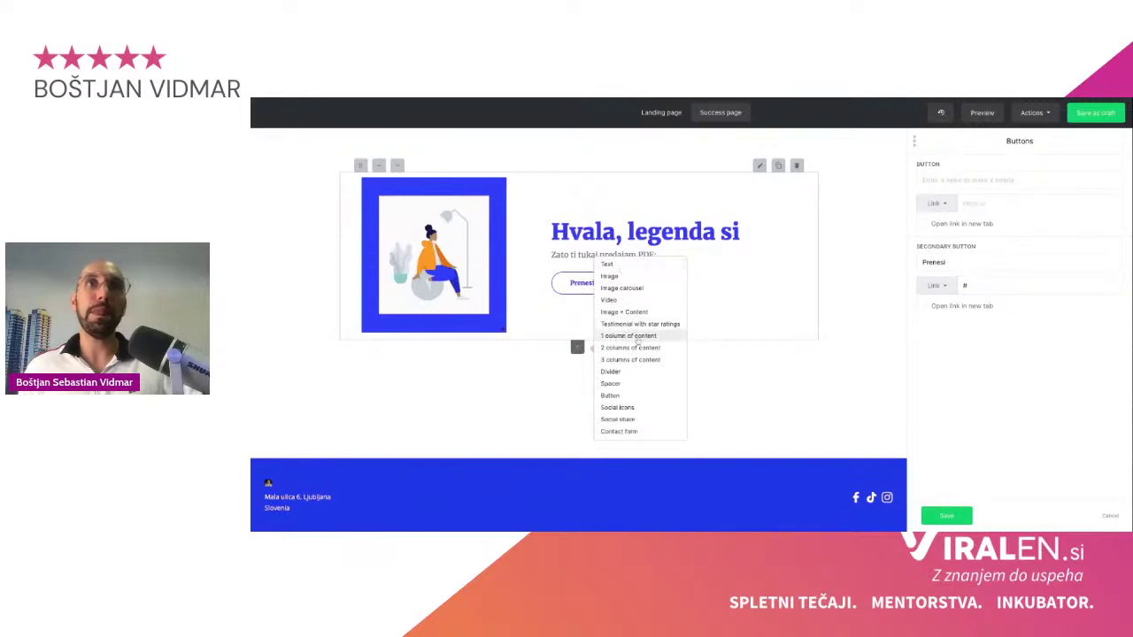
pyautogui.click(623, 312)
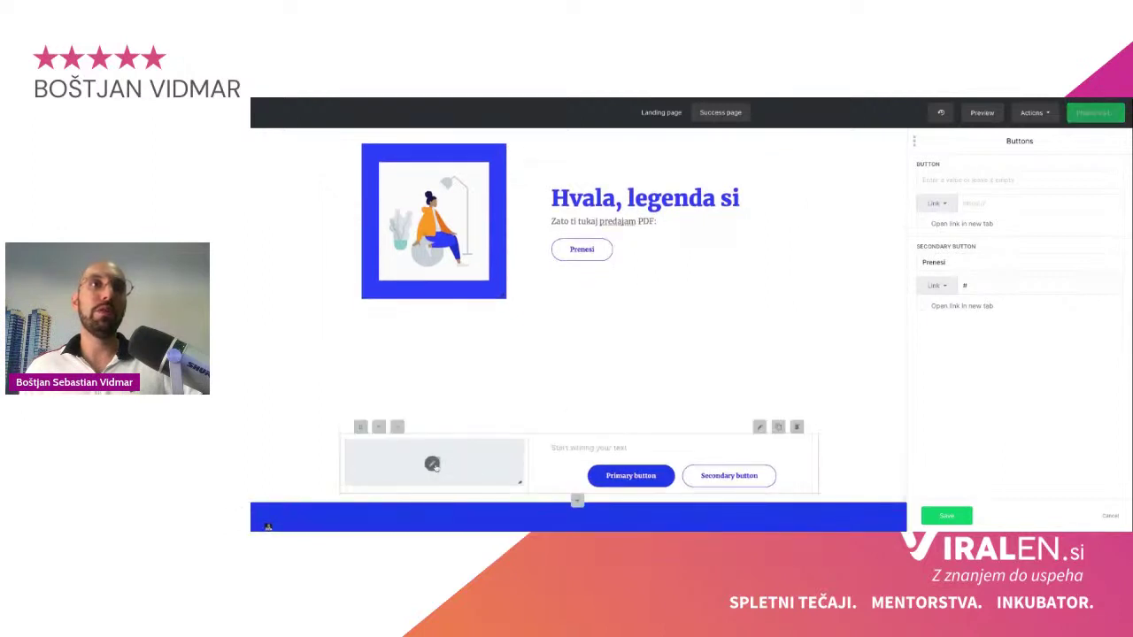
# Step: Enter "Pridruži se mi še:" as the text of the new Image + Content block on the success page
pyautogui.click(432, 463)
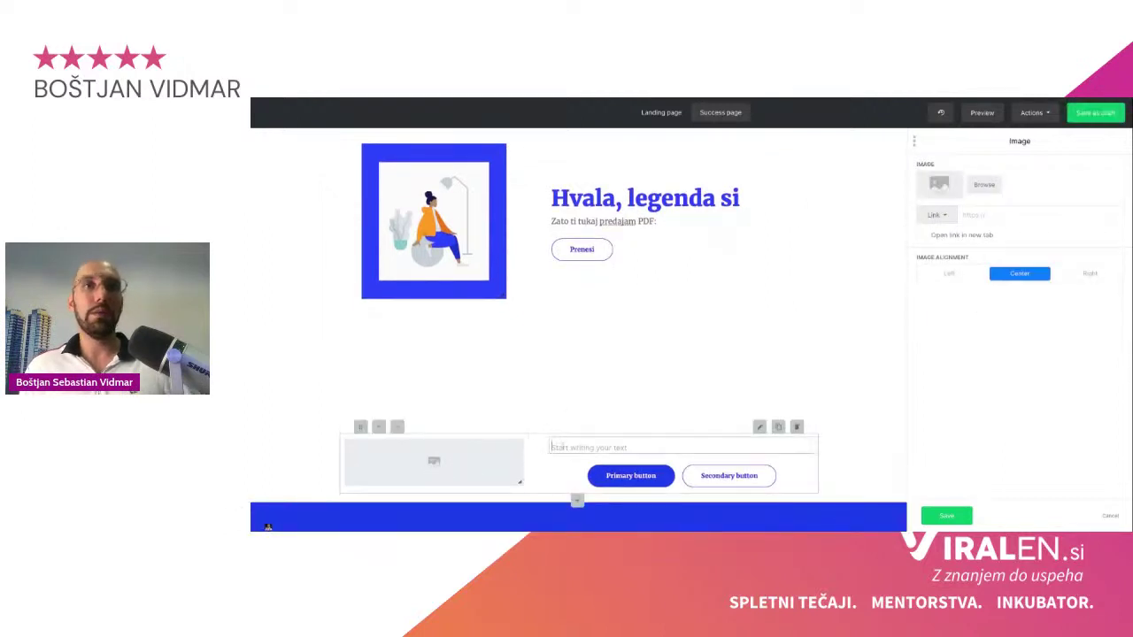
pyautogui.write('Prid')
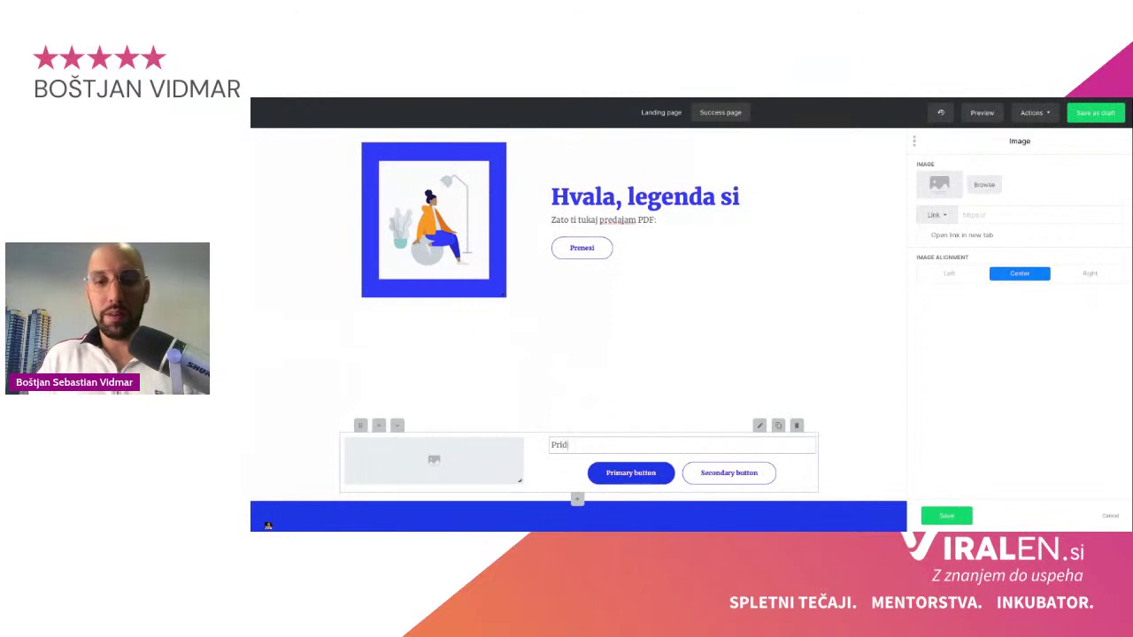
pyautogui.write('ruži se mi š')
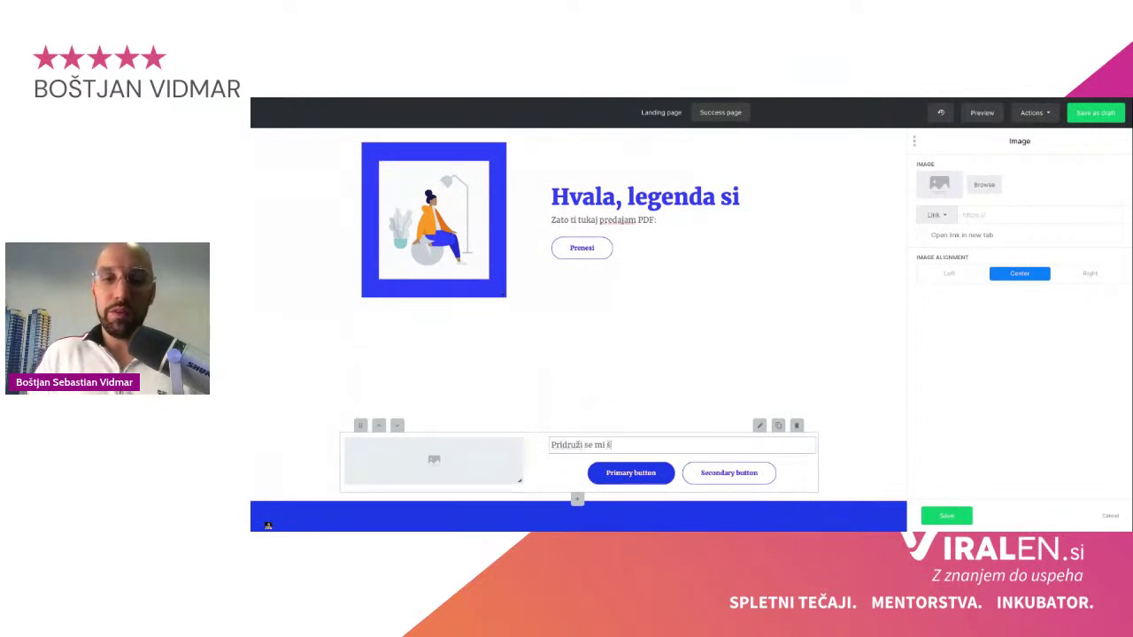
pyautogui.write('e:')
pyautogui.scroll(-1, 619, 354)
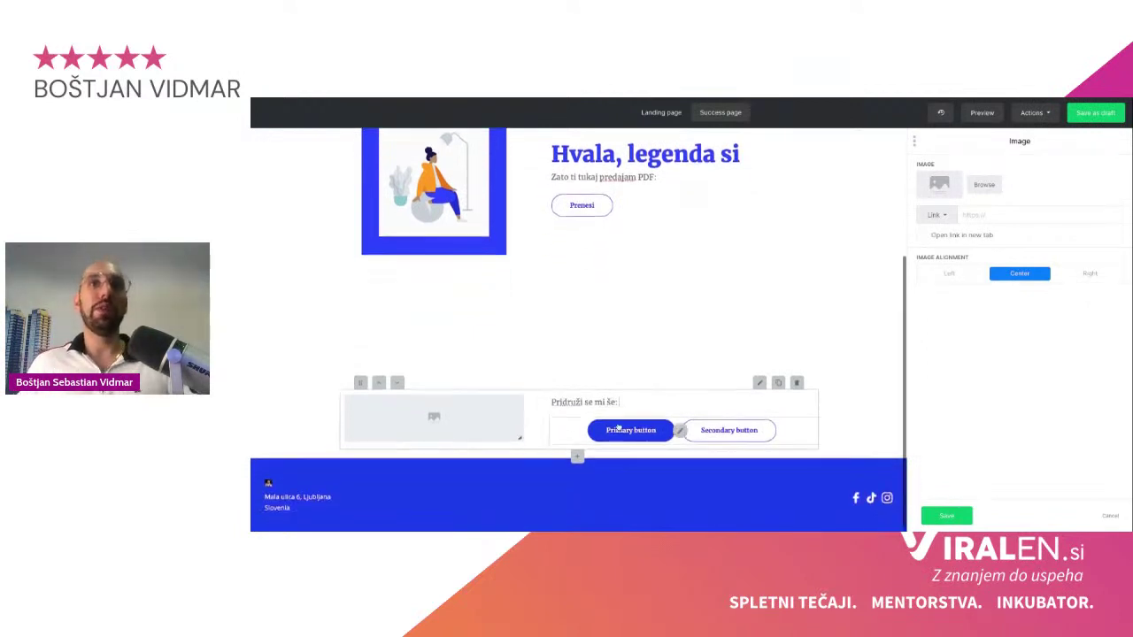
# Step: Rename the new block's primary button to "FB skupina" and its secondary button to "IG profil"
pyautogui.click(679, 430)
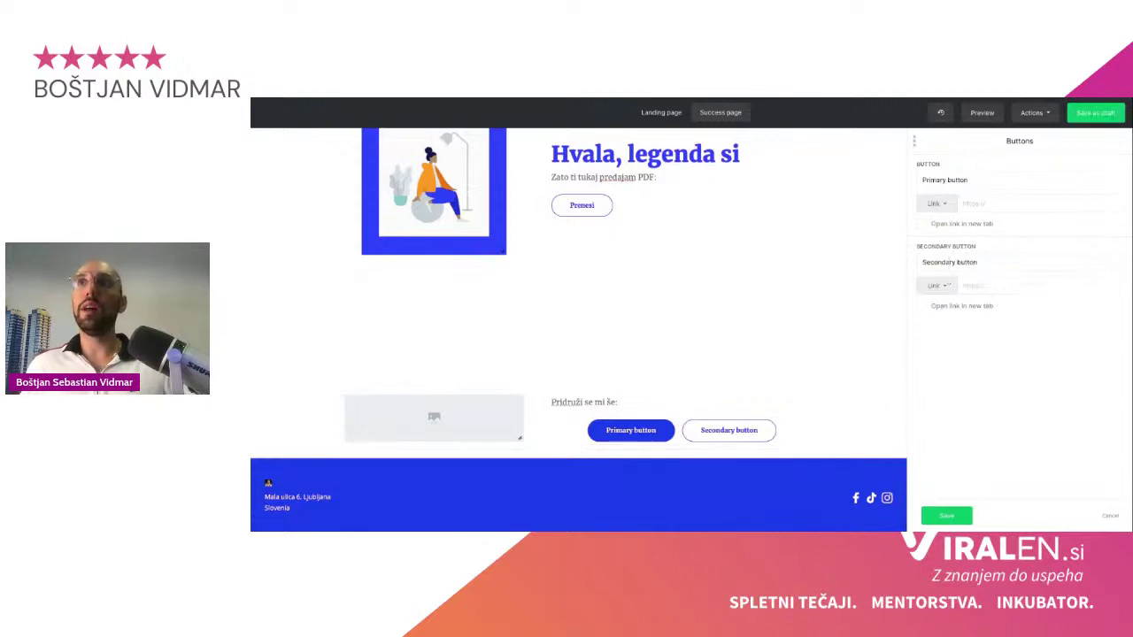
pyautogui.doubleClick(937, 262)
pyautogui.doubleClick(956, 179)
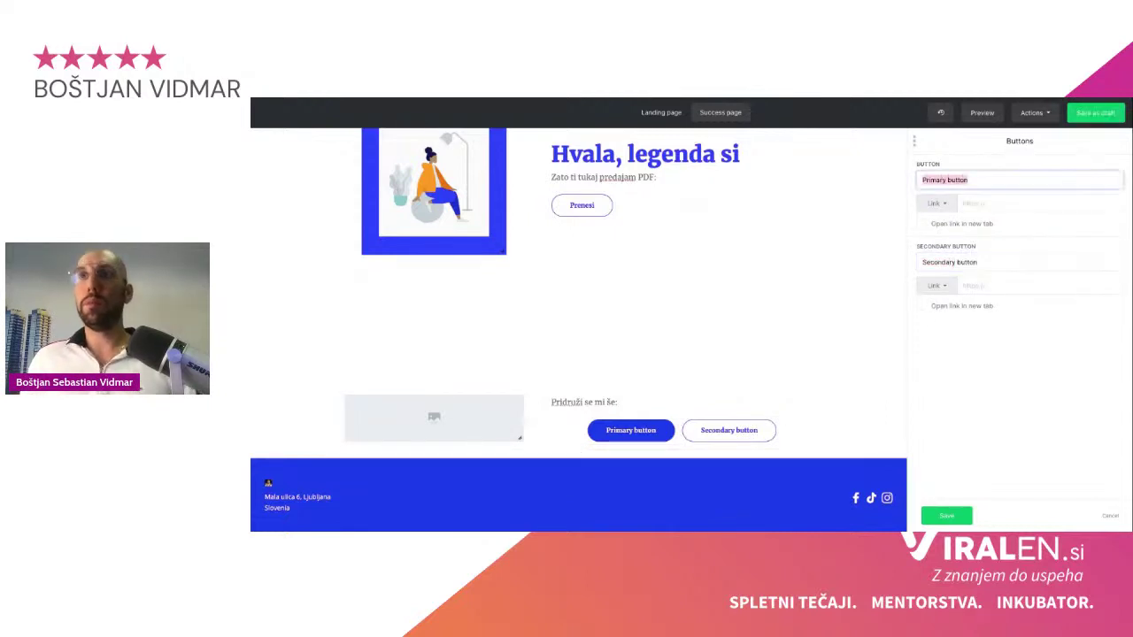
pyautogui.write('FB skupina')
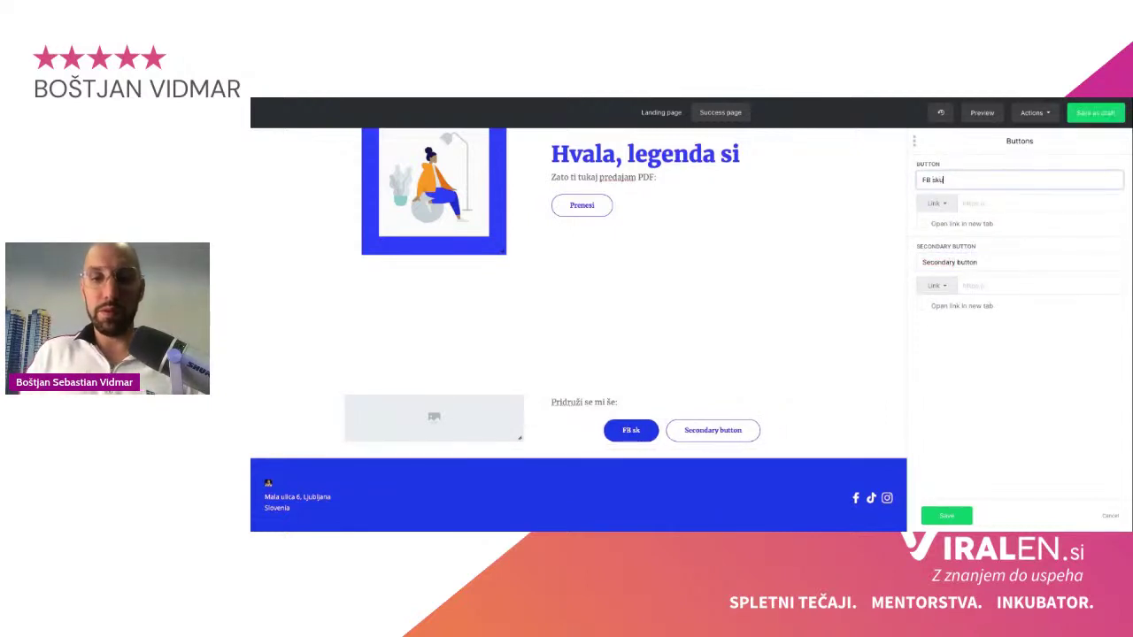
pyautogui.tripleClick(957, 263)
pyautogui.write('IG')
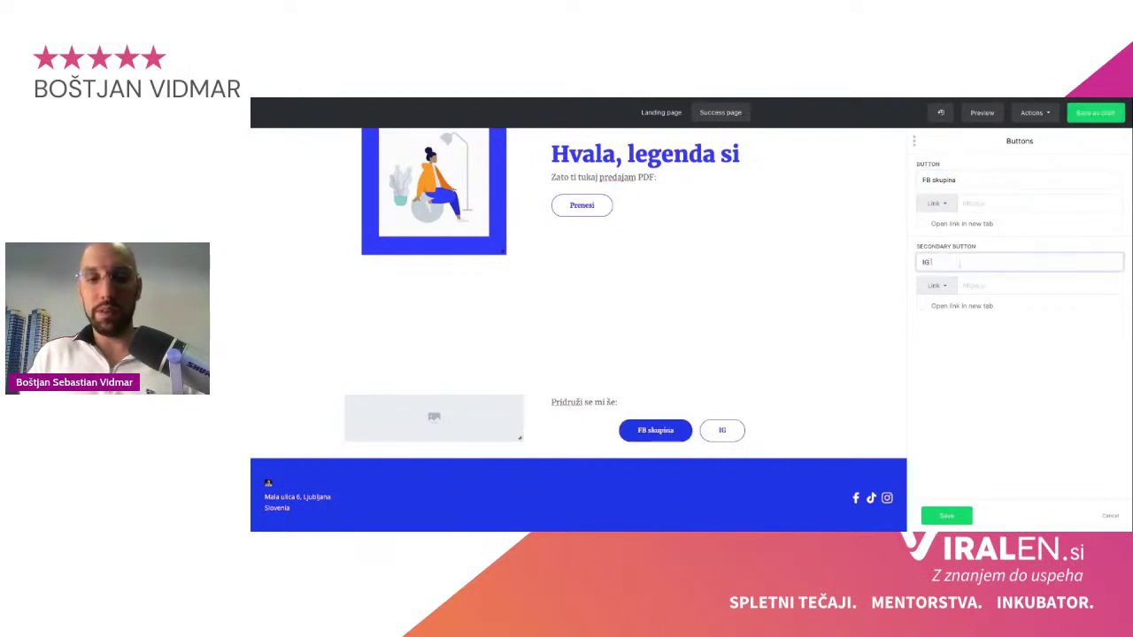
pyautogui.write(' profil')
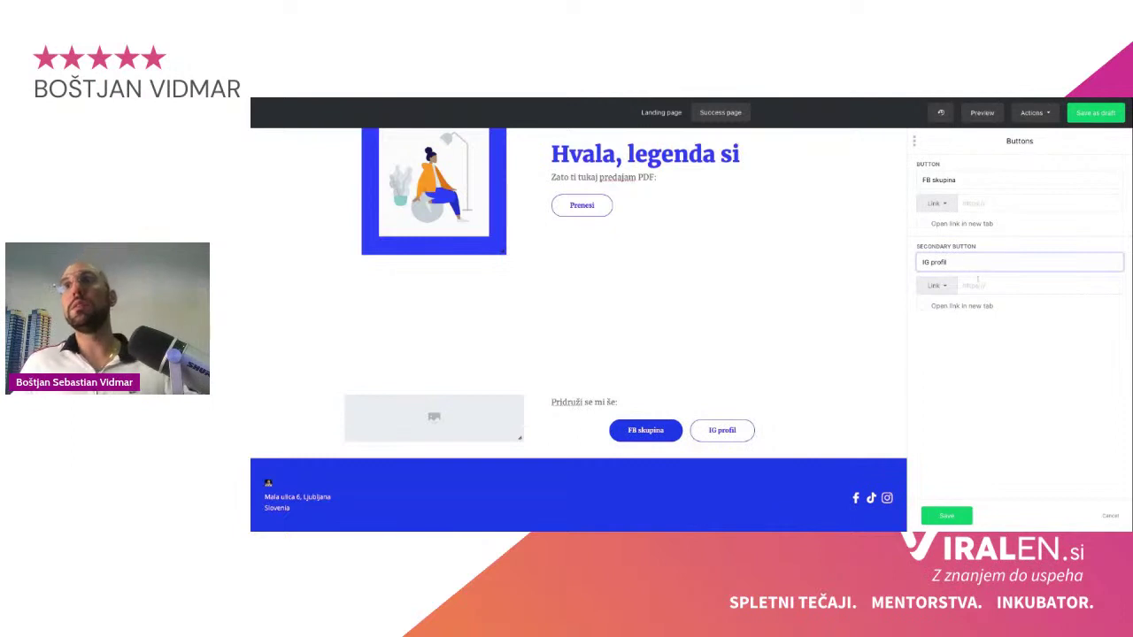
pyautogui.click(977, 283)
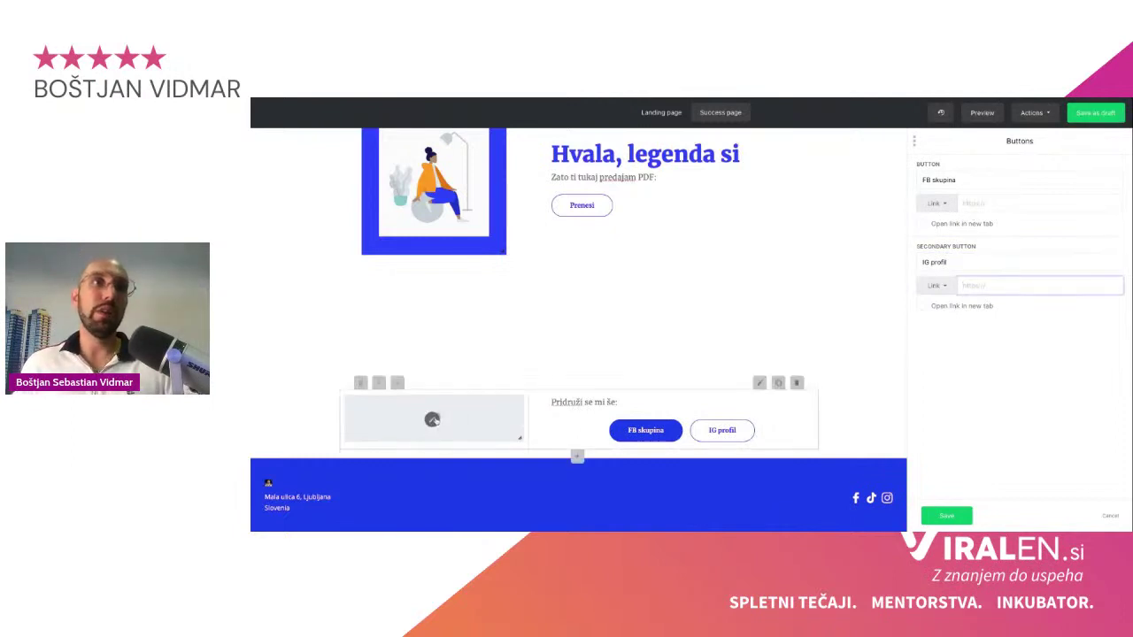
# Step: Check the success page layout, then save the design and continue to the page settings
pyautogui.click(433, 417)
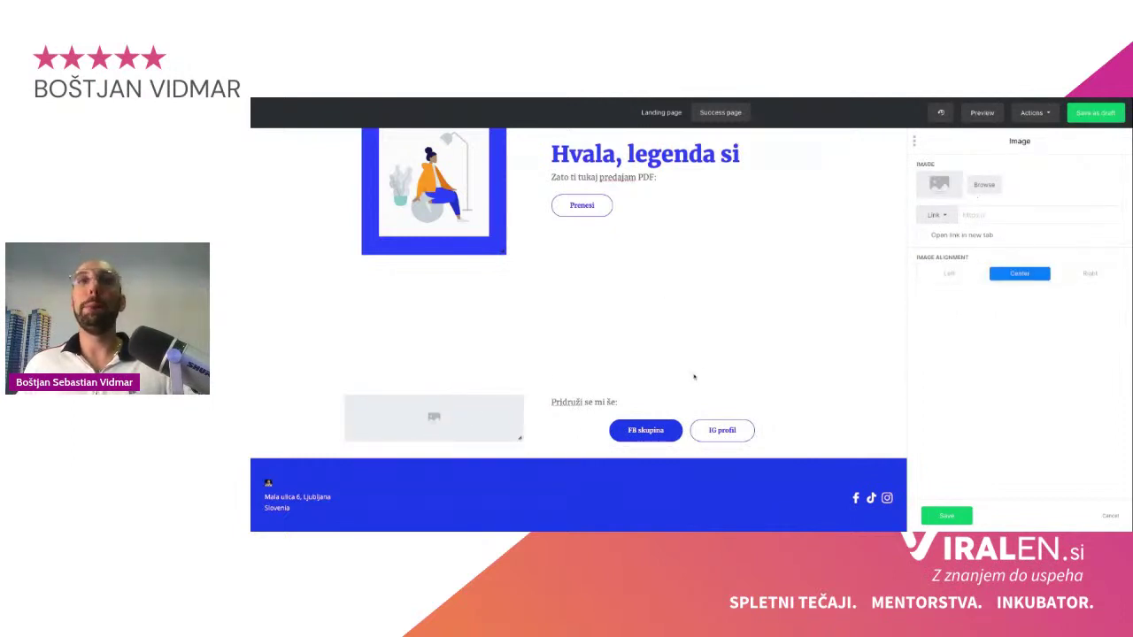
pyautogui.scroll(2, 630, 337)
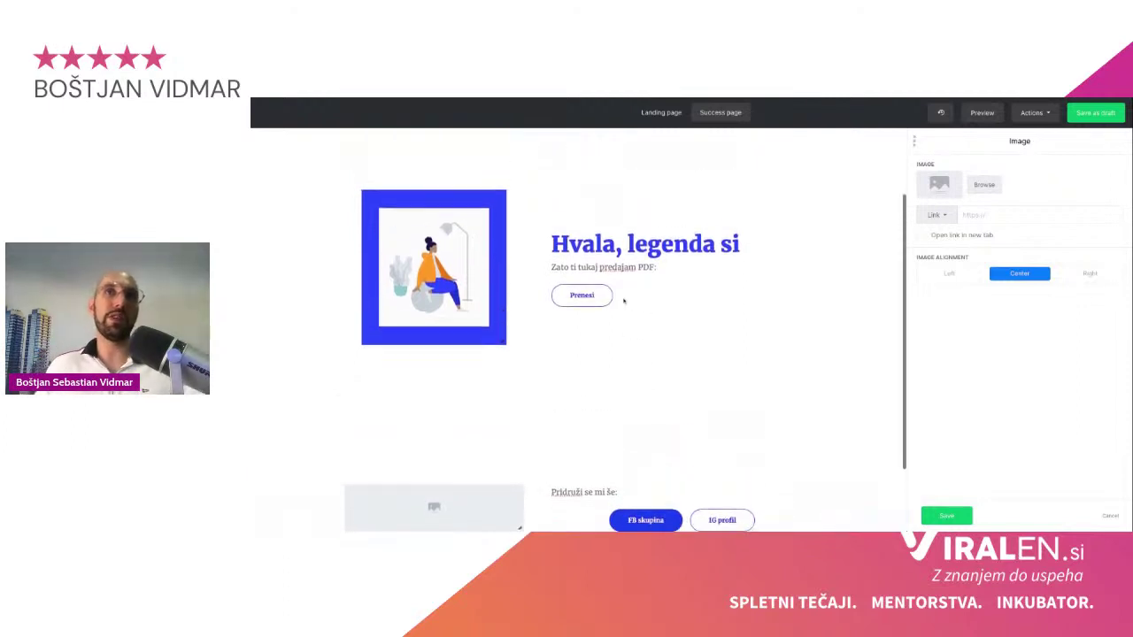
pyautogui.scroll(-1, 623, 301)
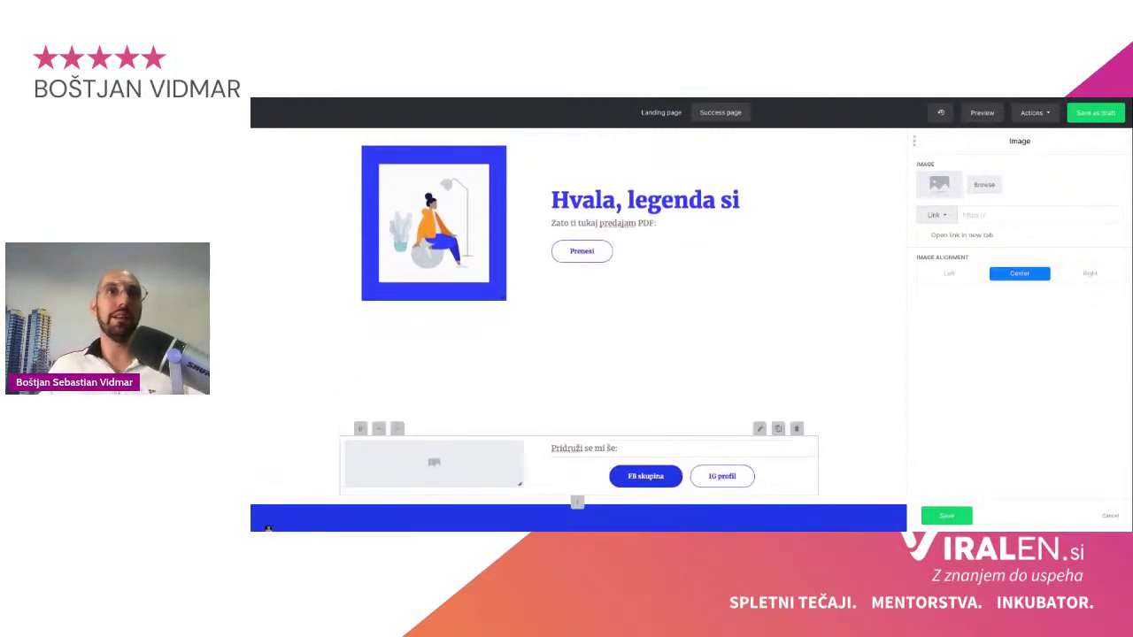
pyautogui.scroll(-1, 678, 458)
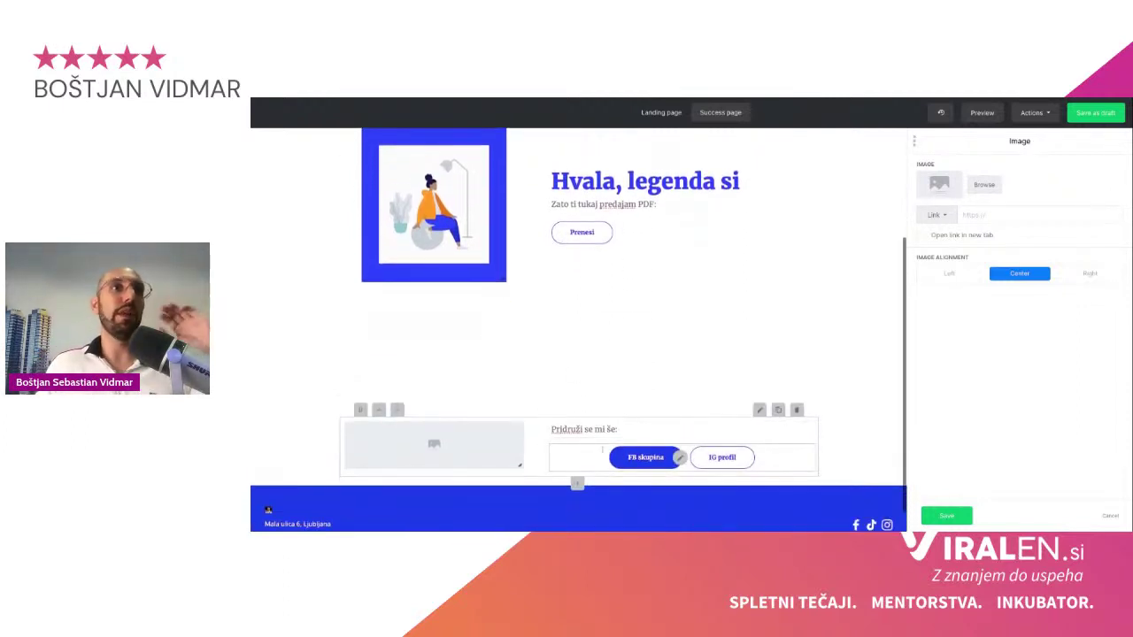
pyautogui.click(1097, 113)
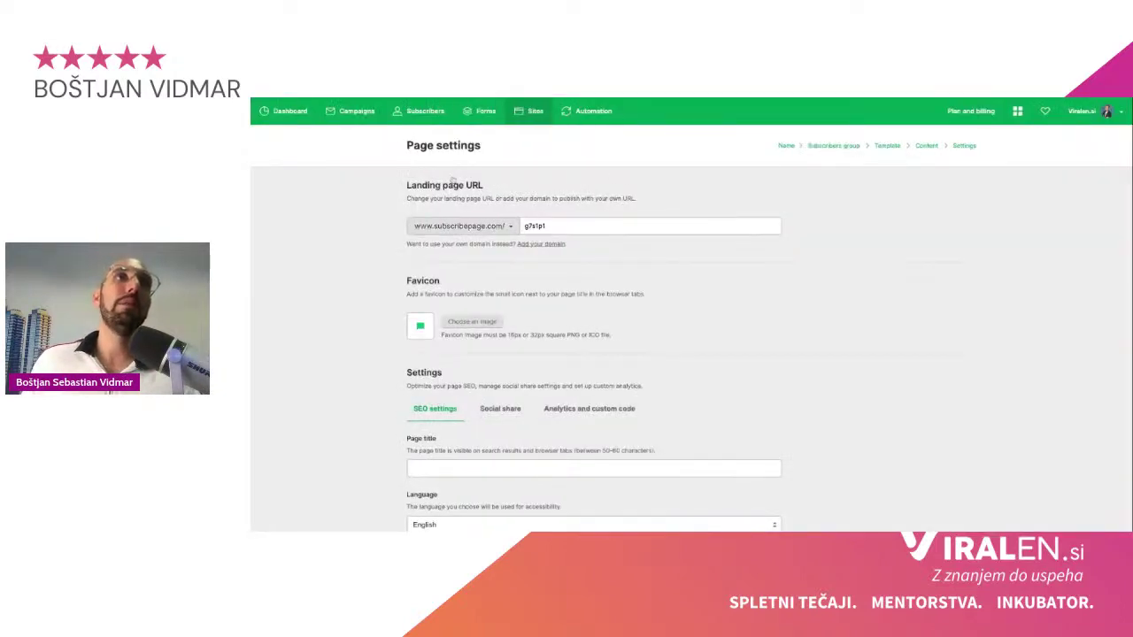
# Step: Replace the path in the landing page URL with "pdf"
pyautogui.doubleClick(559, 226)
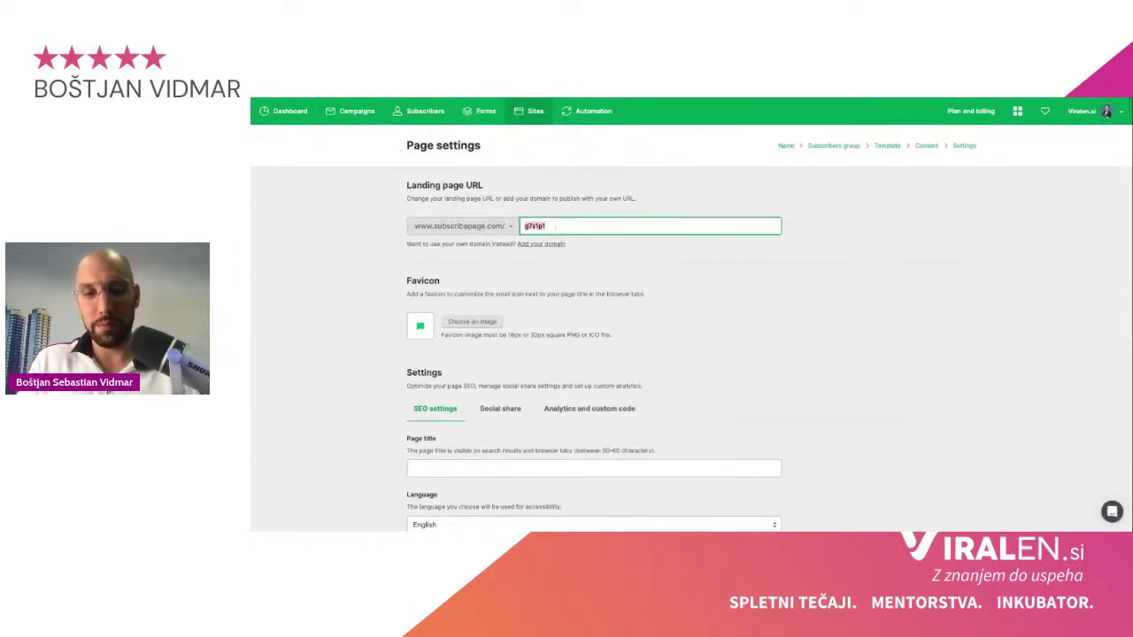
pyautogui.write('pfd')
pyautogui.press('BackSpace')
pyautogui.press('BackSpace')
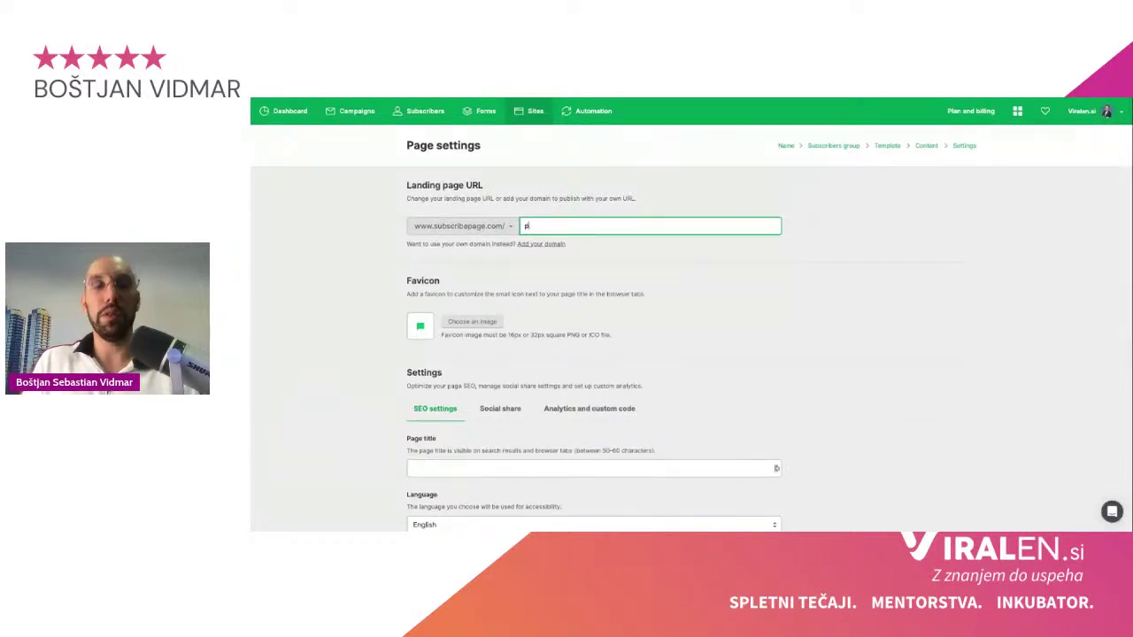
pyautogui.write('df')
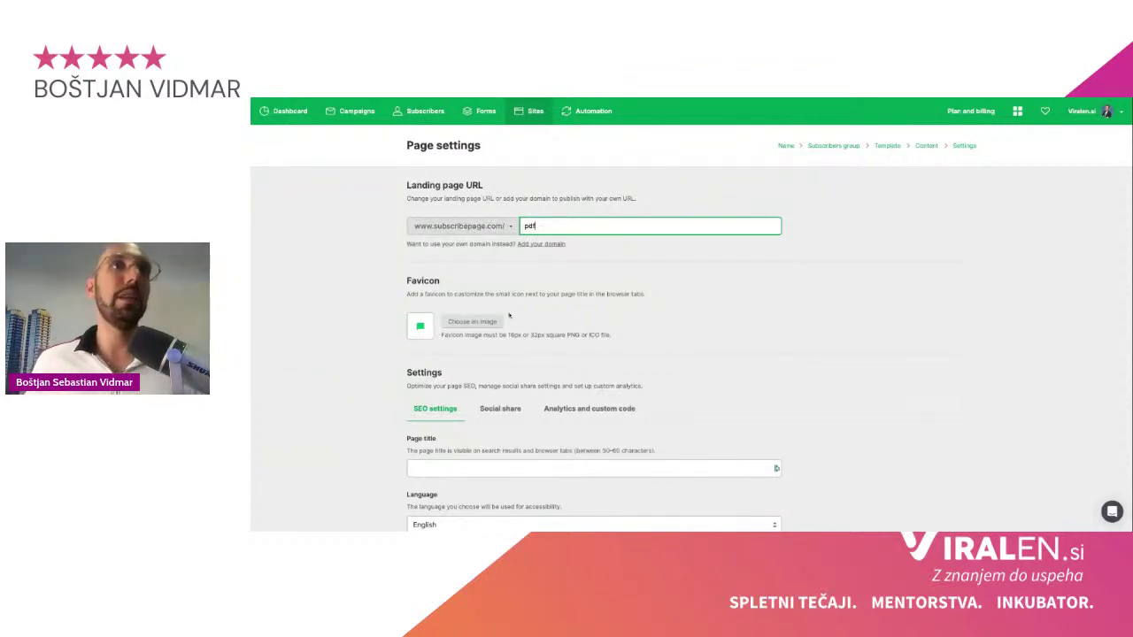
# Step: Enter "Prenesi vrhunski Webinar" as the page title in the SEO settings
pyautogui.scroll(-1, 447, 311)
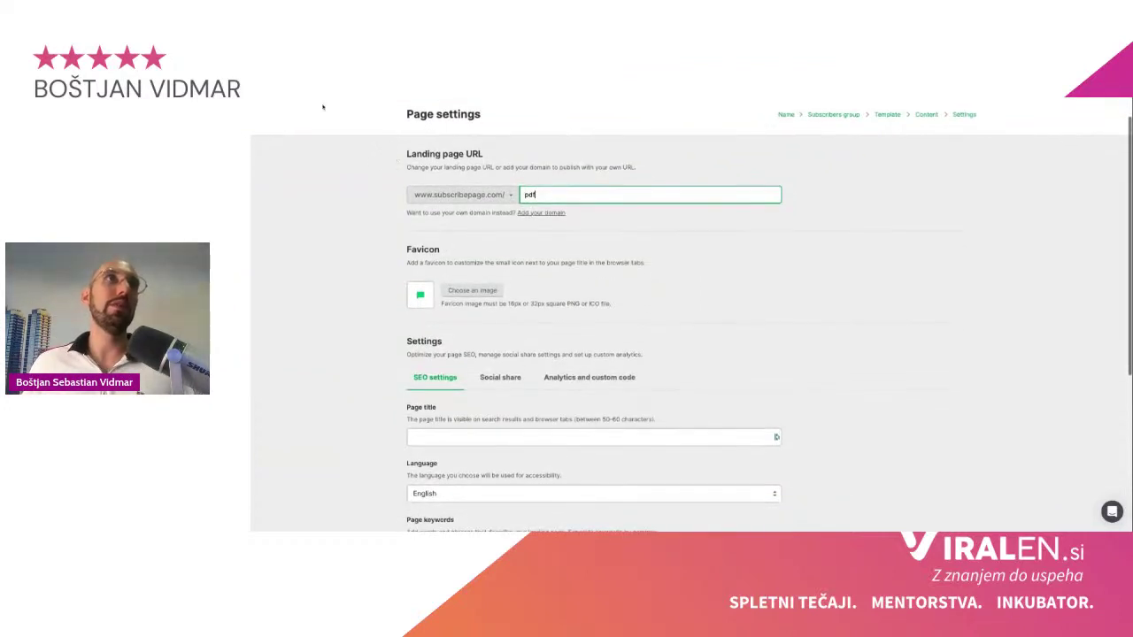
pyautogui.scroll(-3, 622, 347)
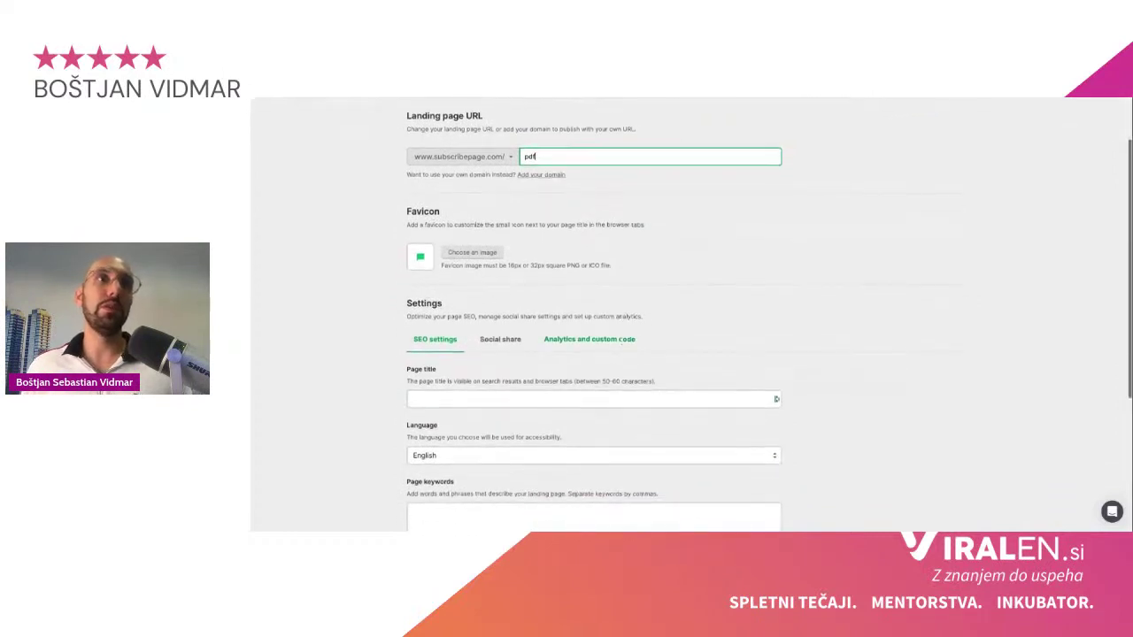
pyautogui.scroll(-1, 463, 341)
pyautogui.click(445, 324)
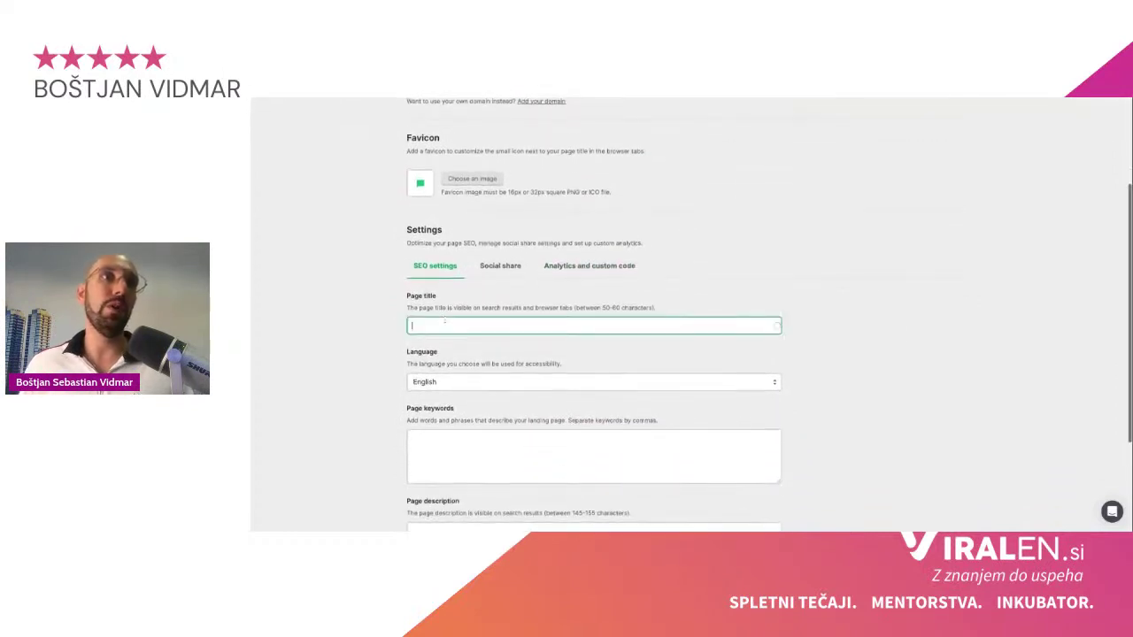
pyautogui.write('Pr')
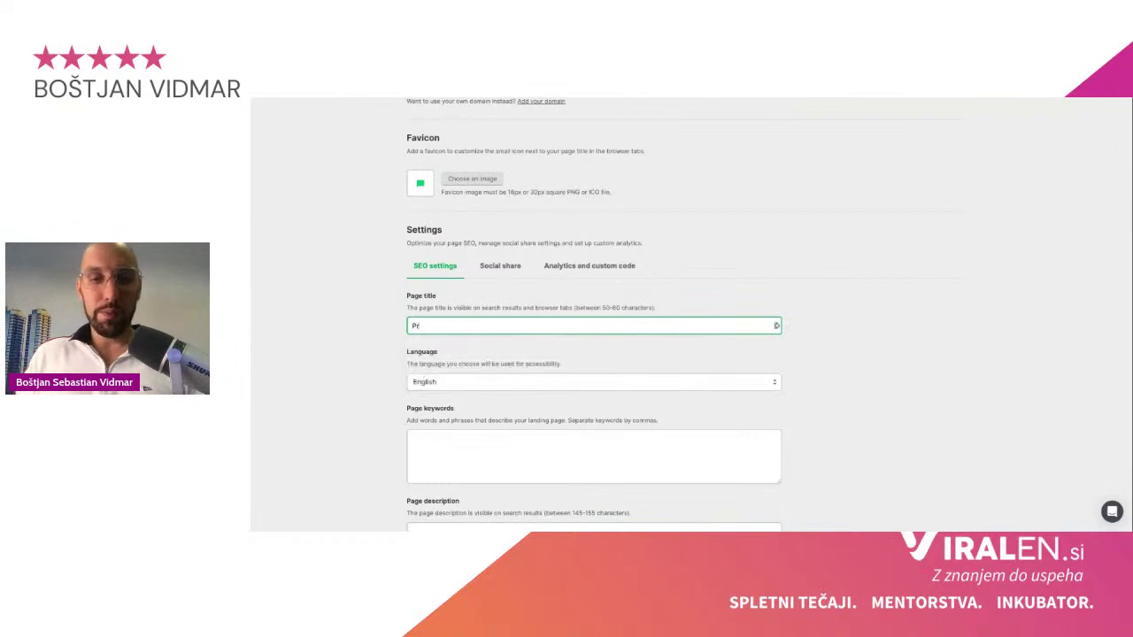
pyautogui.write('enesi vrhun')
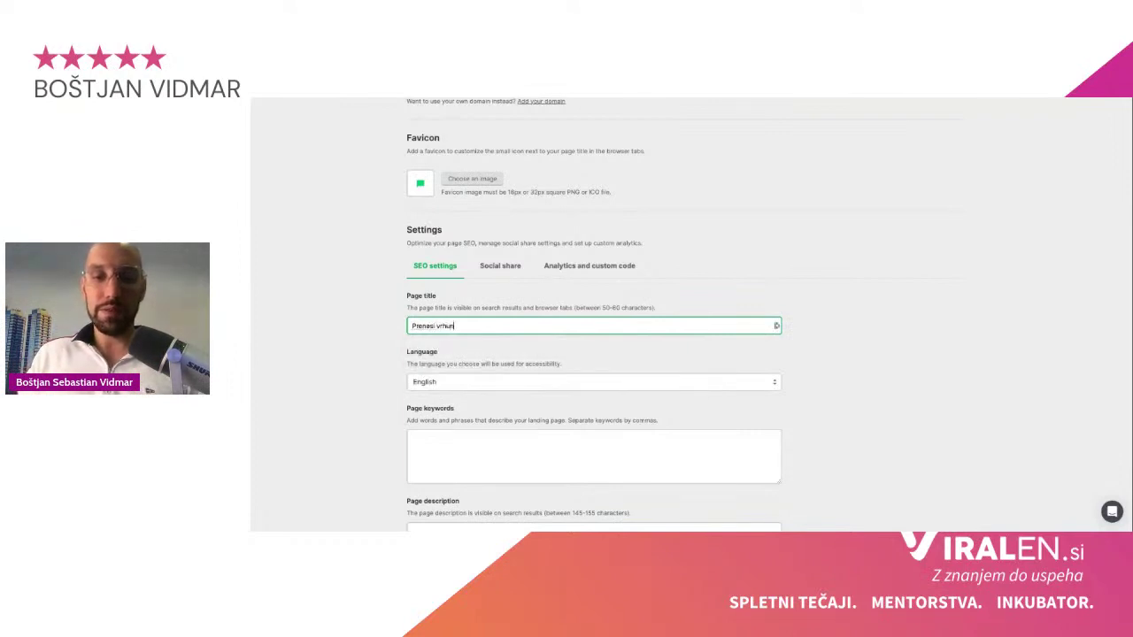
pyautogui.write('ski Webinar')
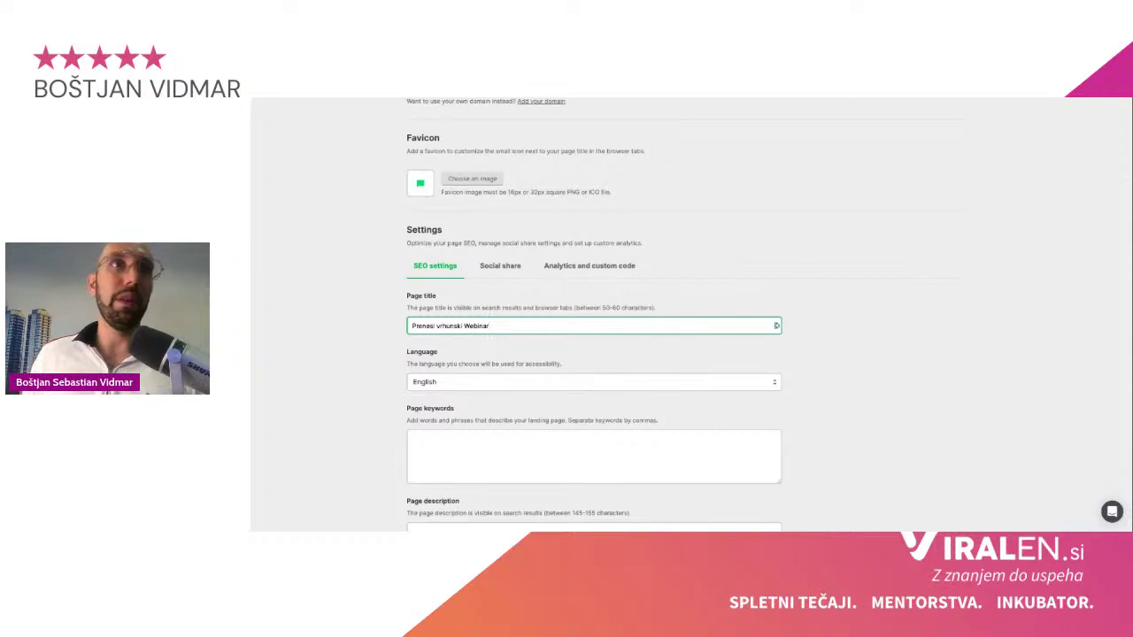
# Step: Examine the page's language, keywords and description fields, as well as the social share and analytics settings
pyautogui.scroll(-1, 452, 328)
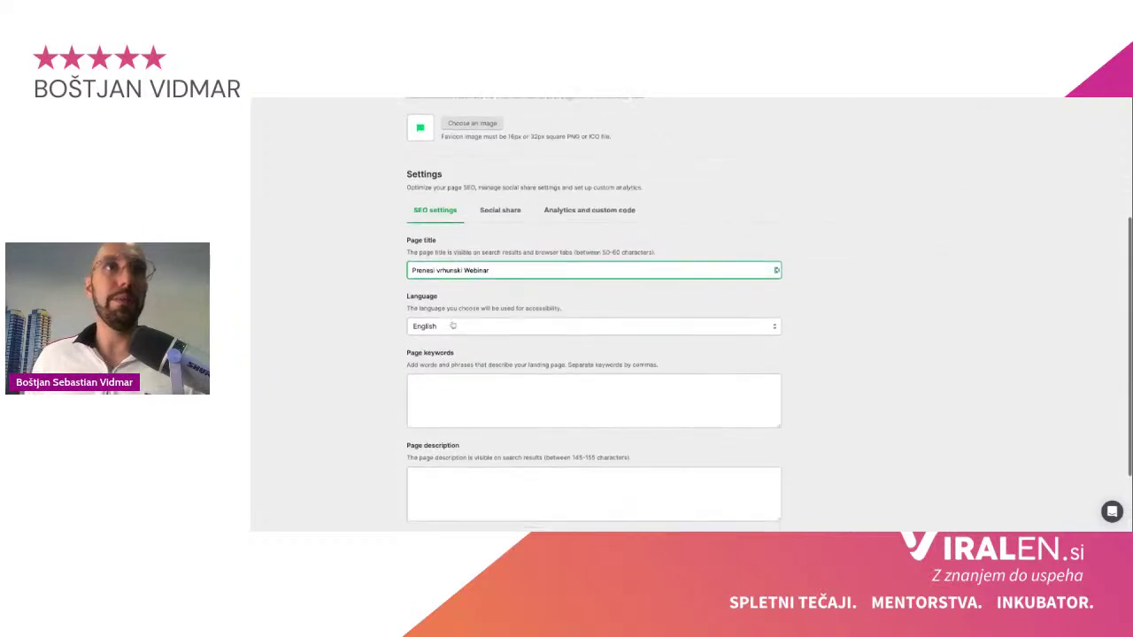
pyautogui.click(452, 328)
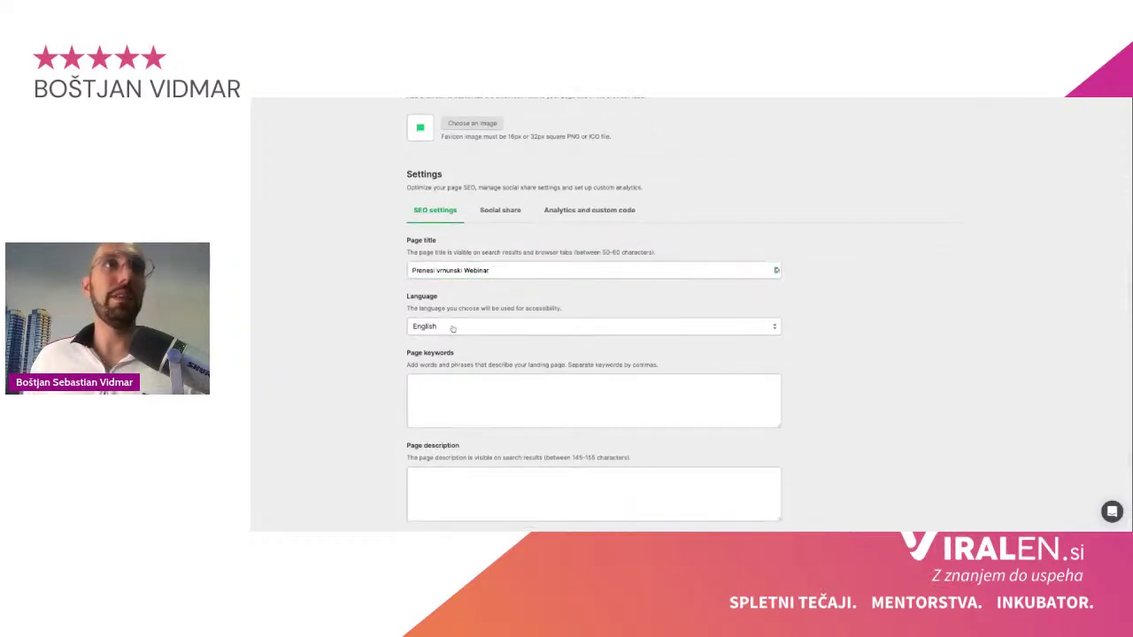
pyautogui.click(436, 386)
pyautogui.scroll(-1, 438, 381)
pyautogui.scroll(-1, 442, 337)
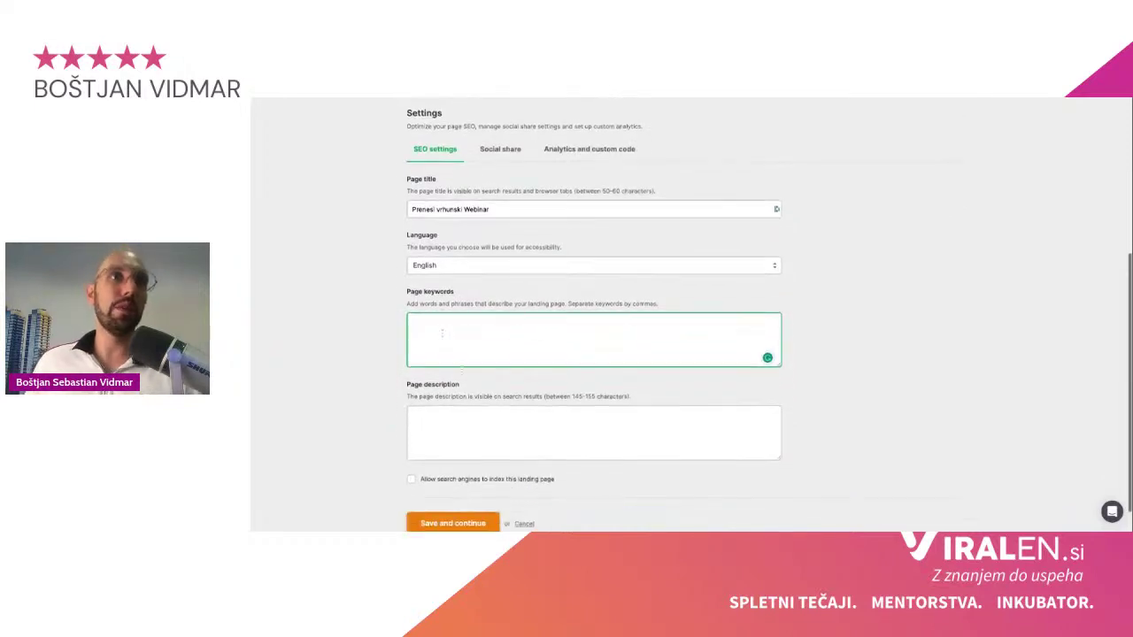
pyautogui.press('Tab')
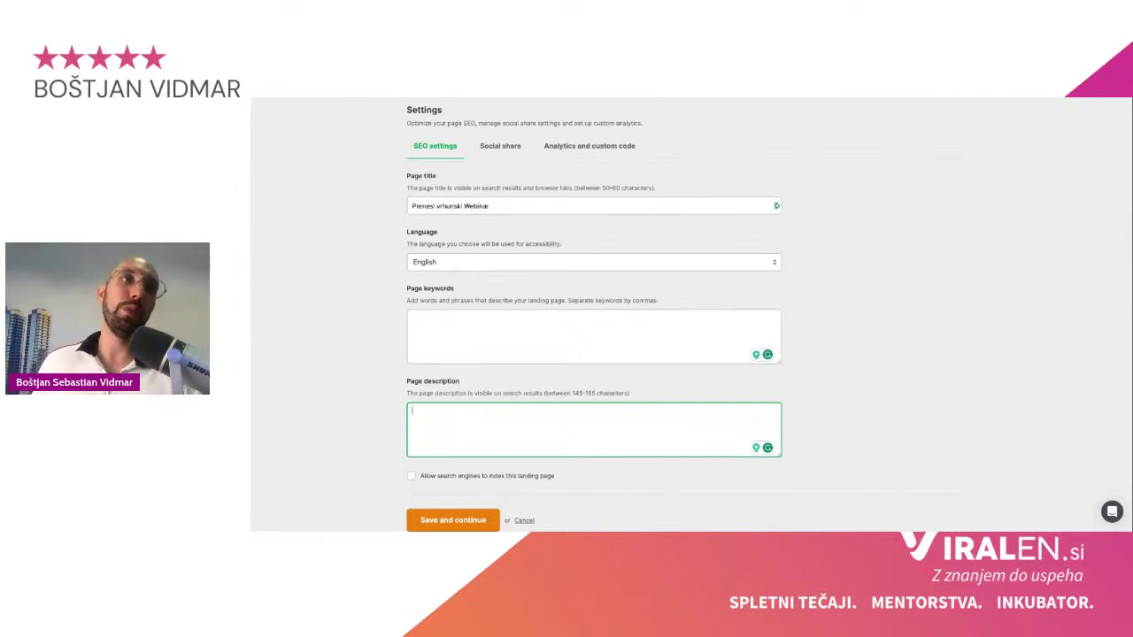
pyautogui.click(443, 205)
pyautogui.click(442, 405)
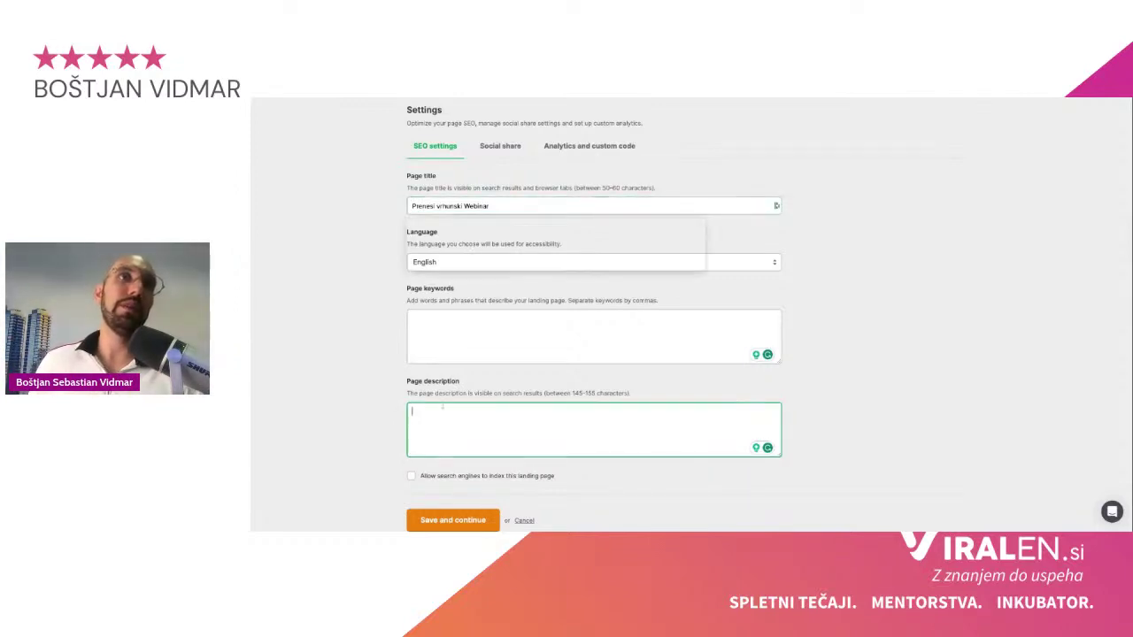
pyautogui.scroll(-1, 469, 266)
pyautogui.click(495, 146)
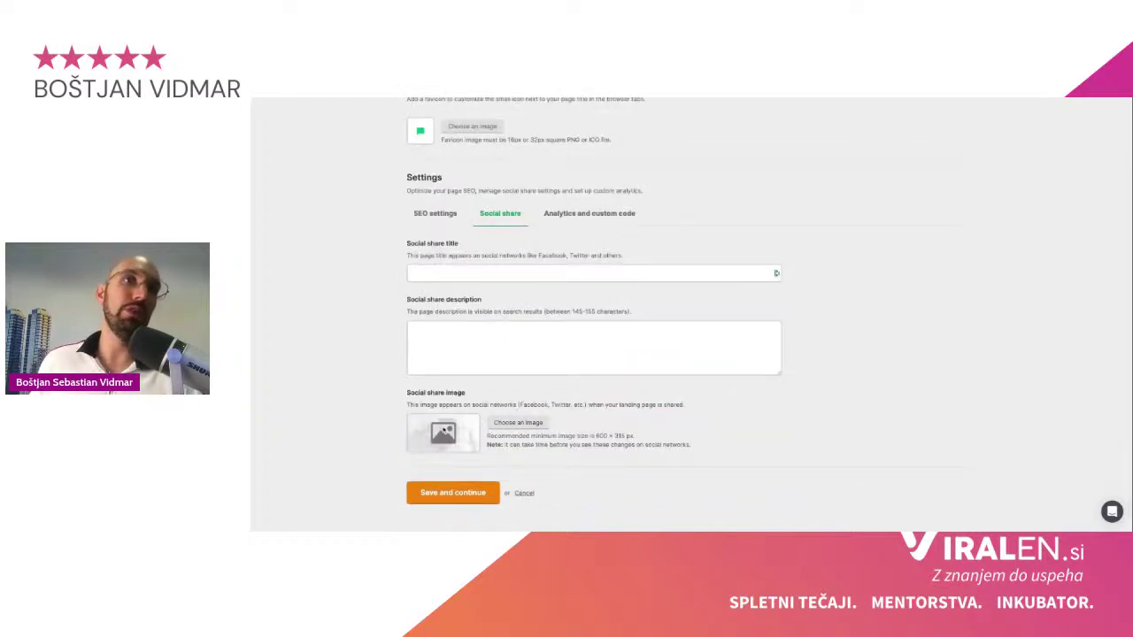
pyautogui.click(584, 214)
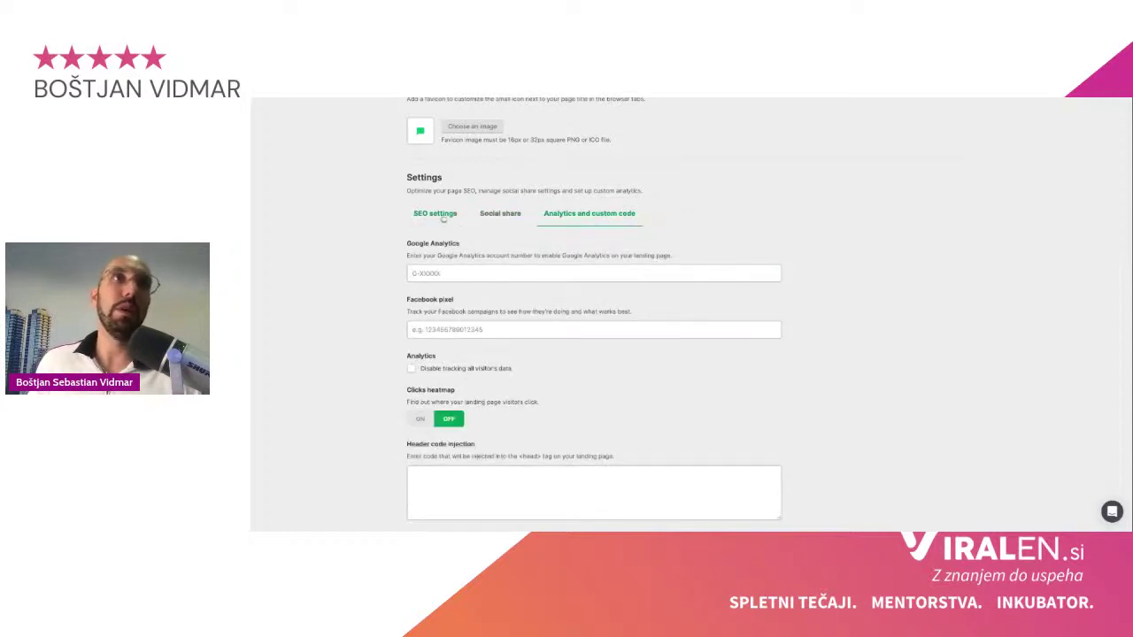
# Step: Allow search engines to index the landing page in the SEO settings
pyautogui.click(444, 217)
pyautogui.scroll(-2, 425, 336)
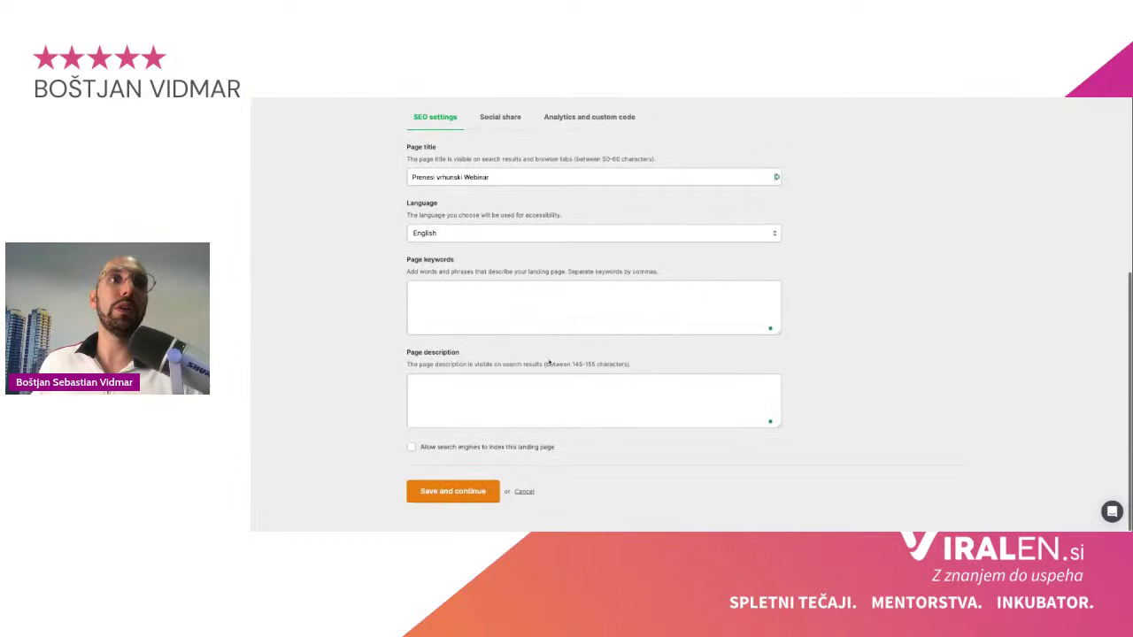
pyautogui.click(411, 449)
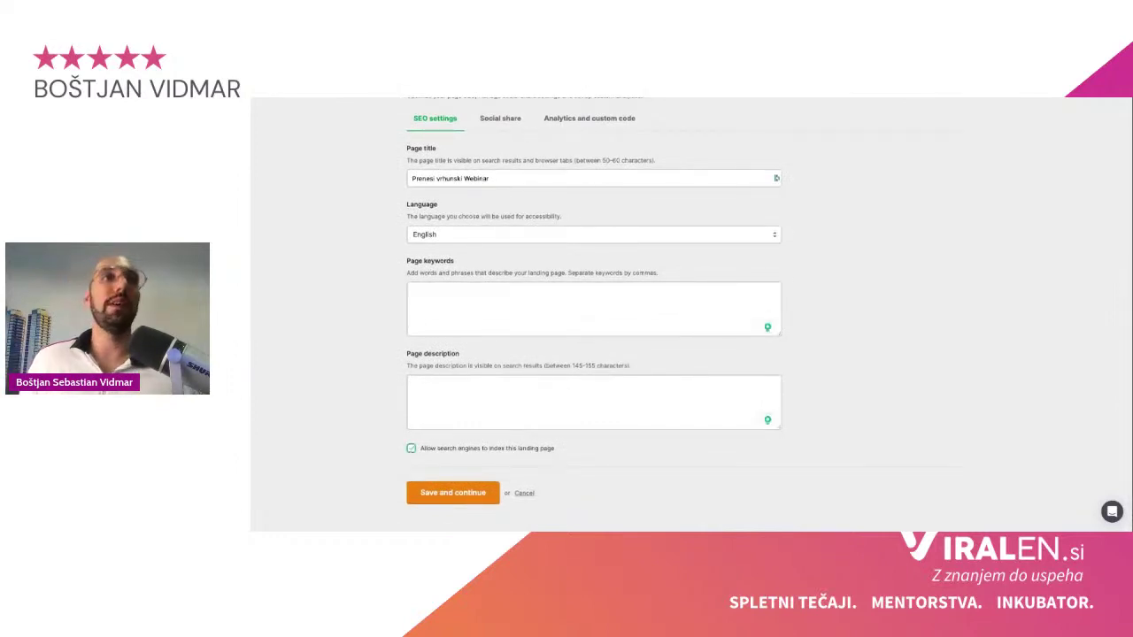
pyautogui.scroll(1, 481, 390)
pyautogui.scroll(5, 481, 389)
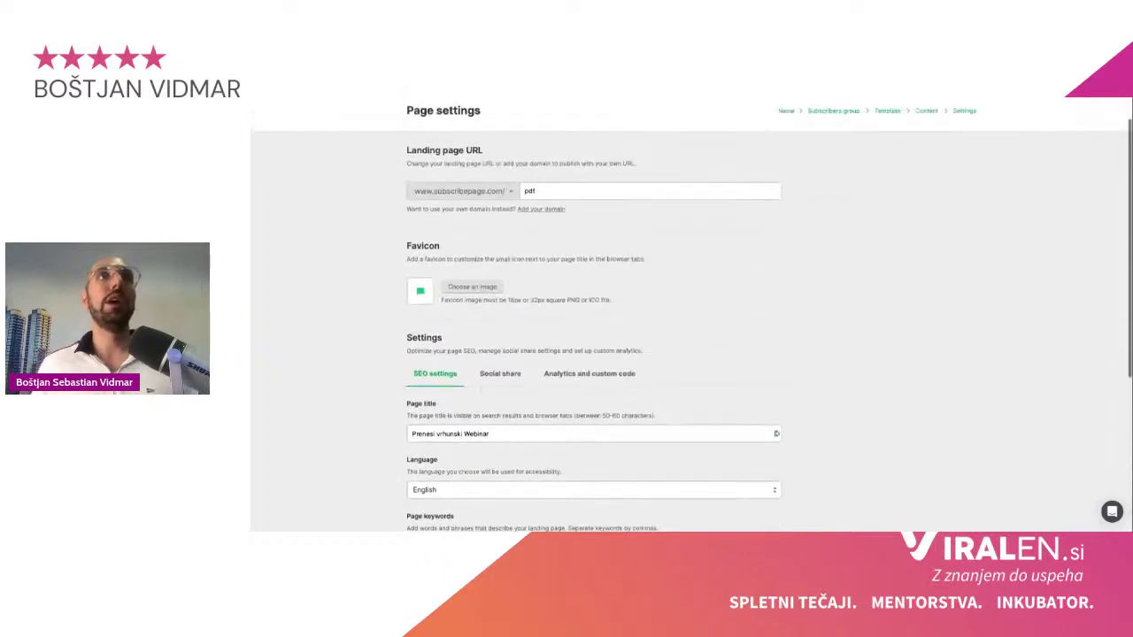
pyautogui.scroll(-5, 510, 331)
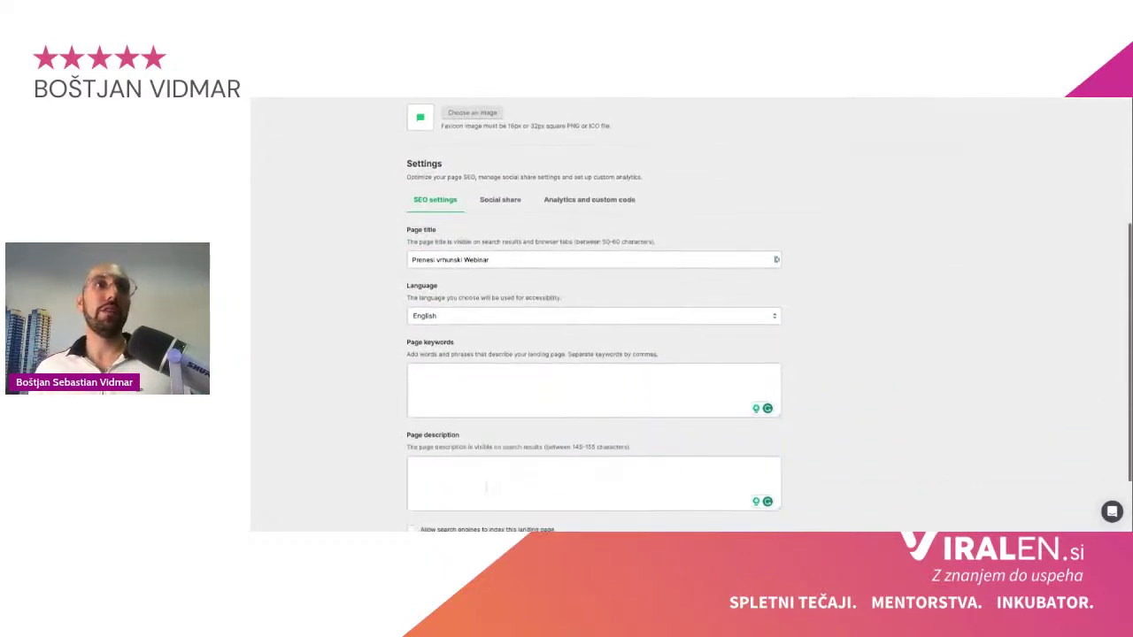
pyautogui.scroll(5, 510, 331)
pyautogui.scroll(1, 510, 331)
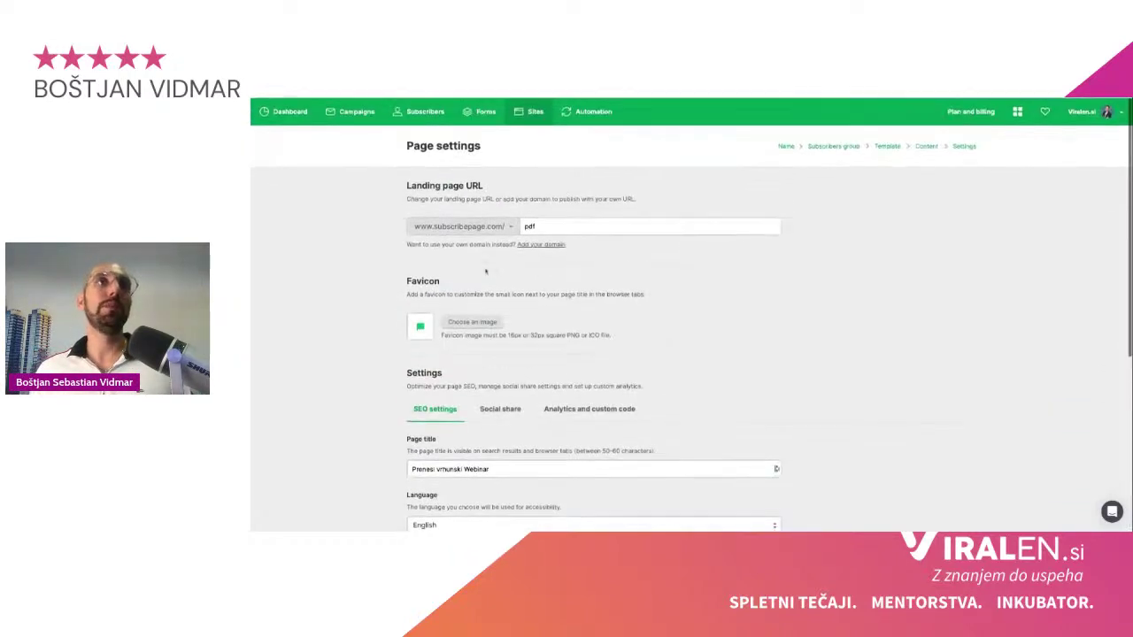
pyautogui.click(487, 226)
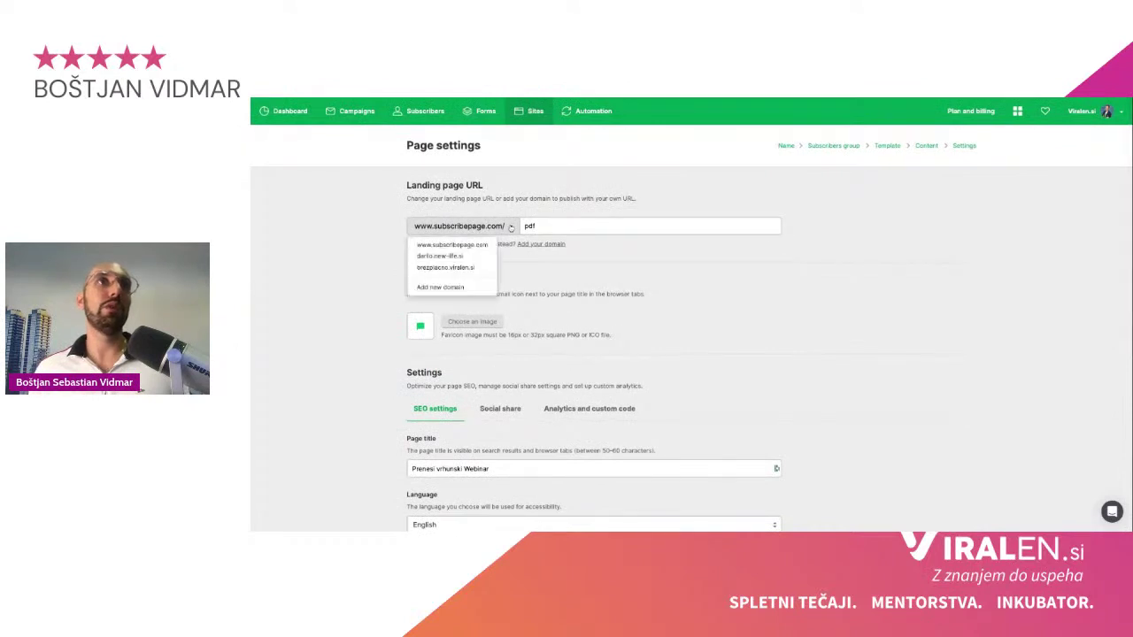
pyautogui.click(466, 269)
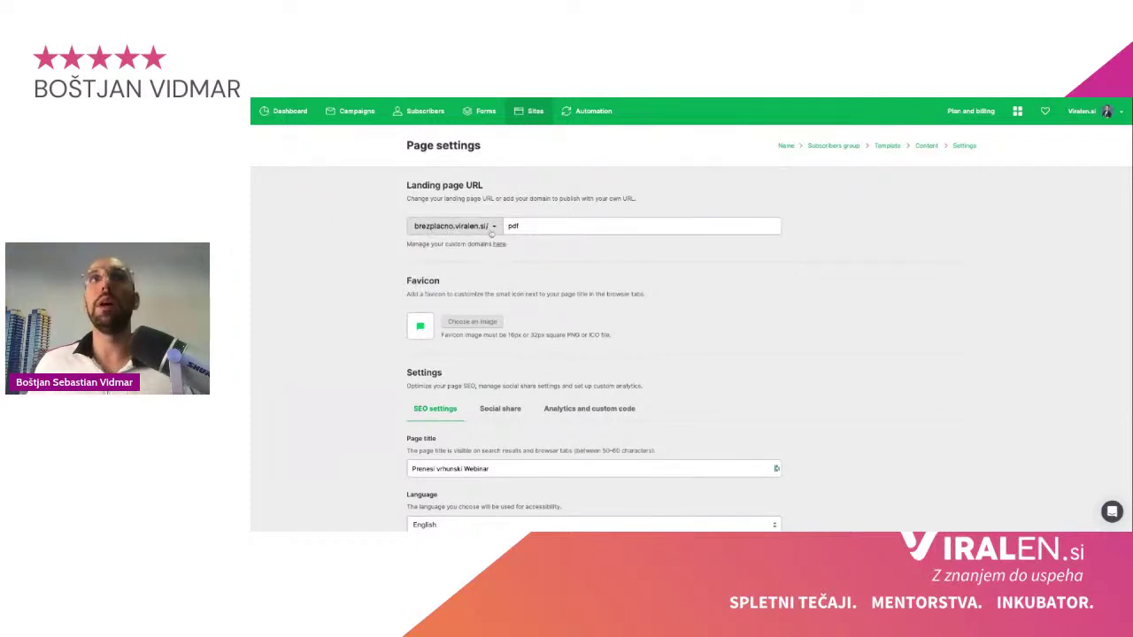
pyautogui.click(492, 228)
pyautogui.click(457, 245)
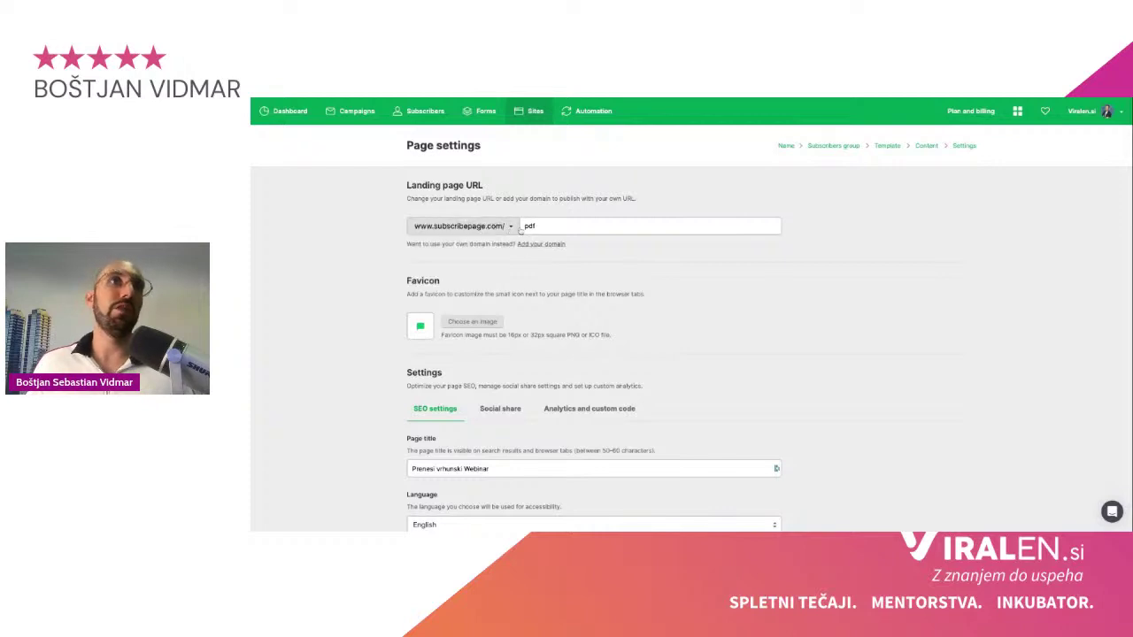